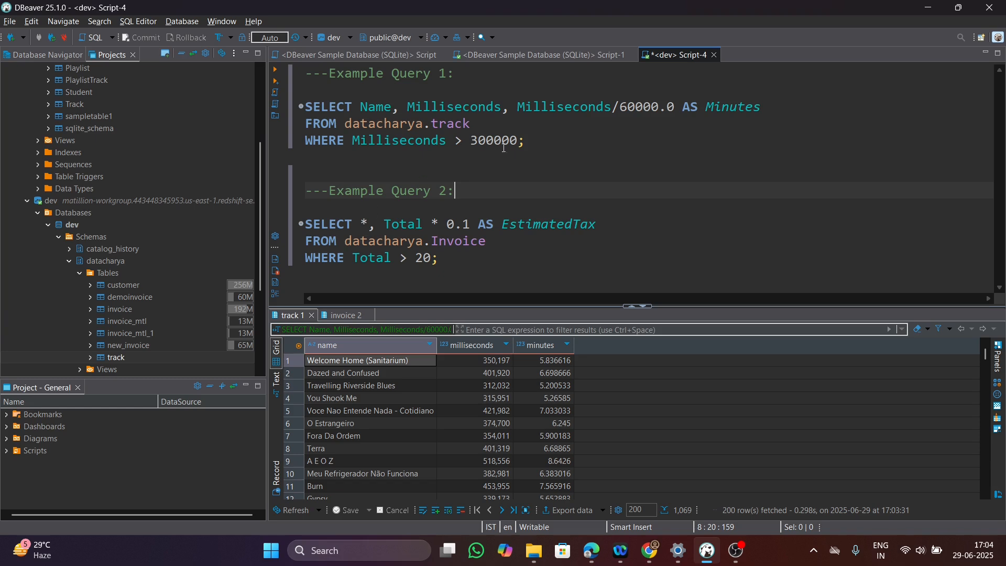
- Review Example Query 1, including its source table datacharya.track and its Milliseconds > 300000 filter
drag(533, 144, 271, 114)
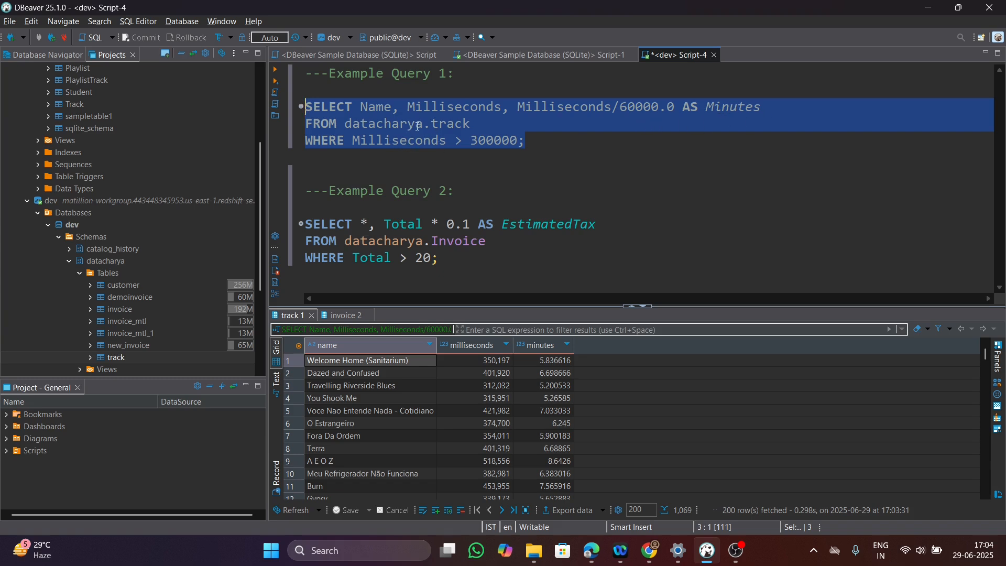
click(357, 127)
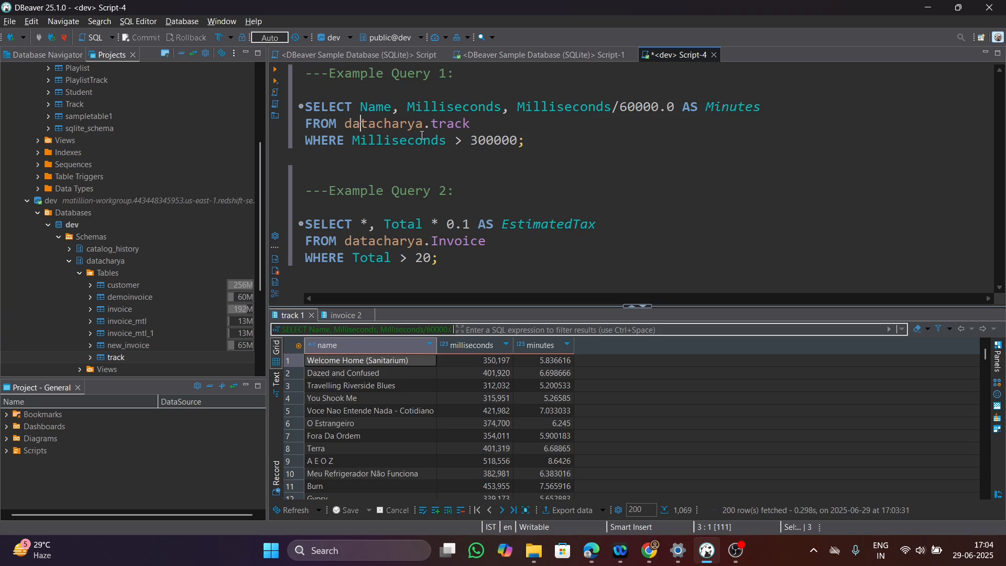
double_click(454, 123)
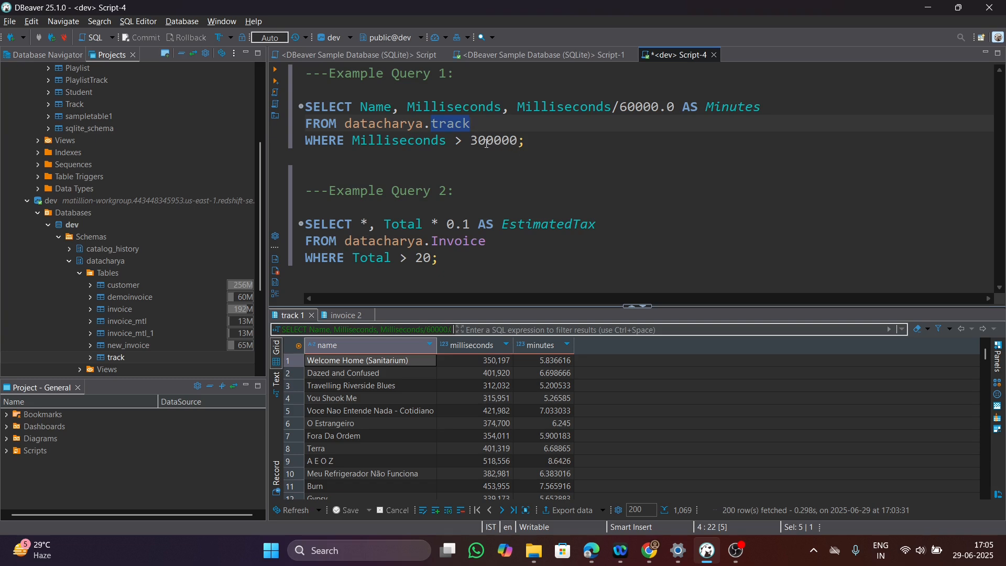
click(526, 144)
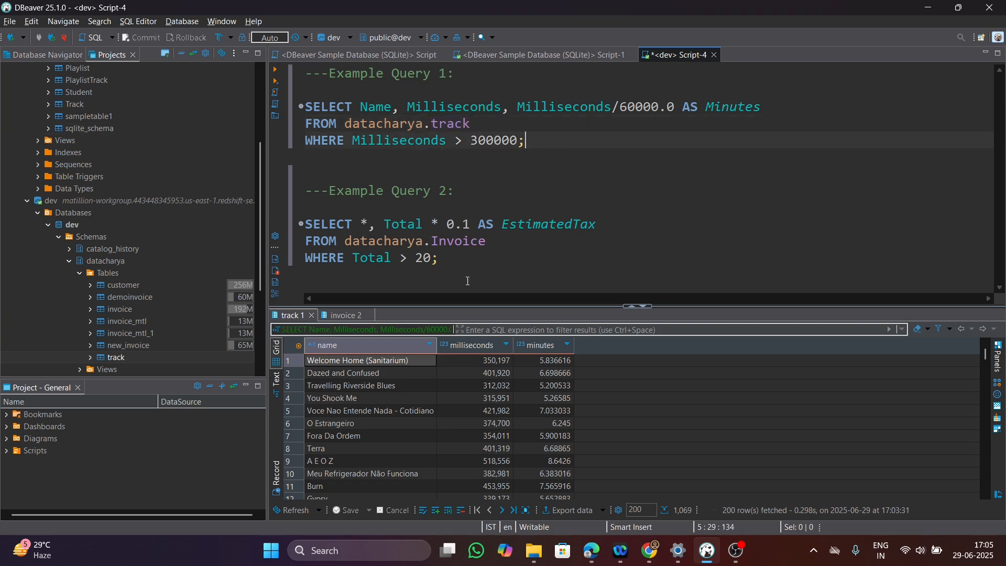
click(423, 157)
- Switch to Matillion in the browser and start a new transformation pipeline named mtl_transformation_track, checking the table name in DBeaver
click(654, 554)
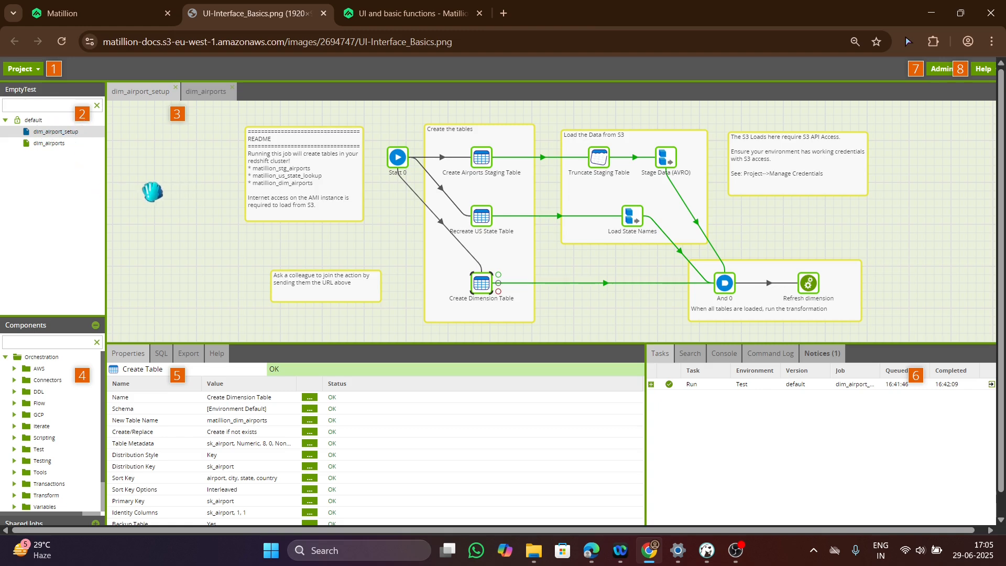
click(104, 15)
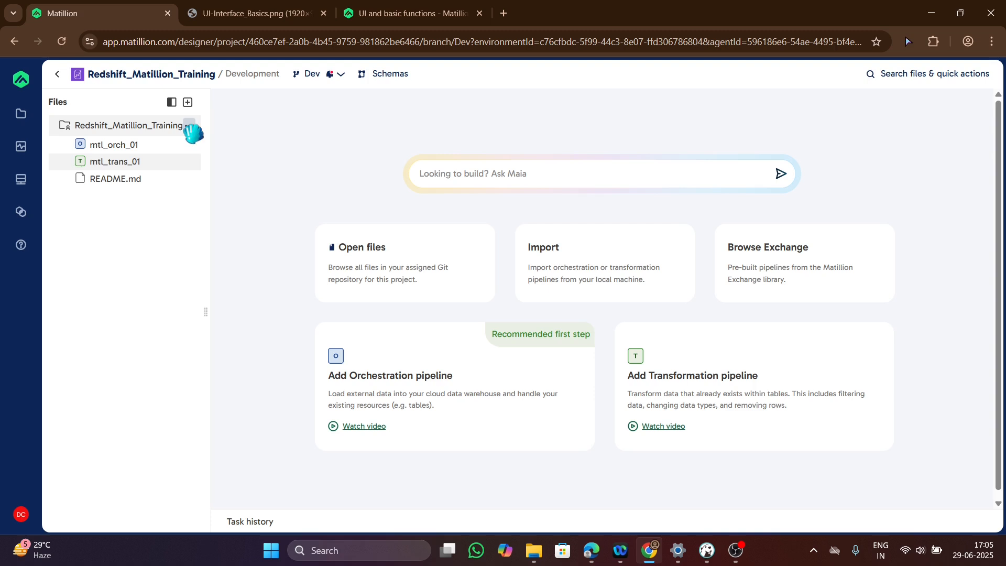
click(187, 103)
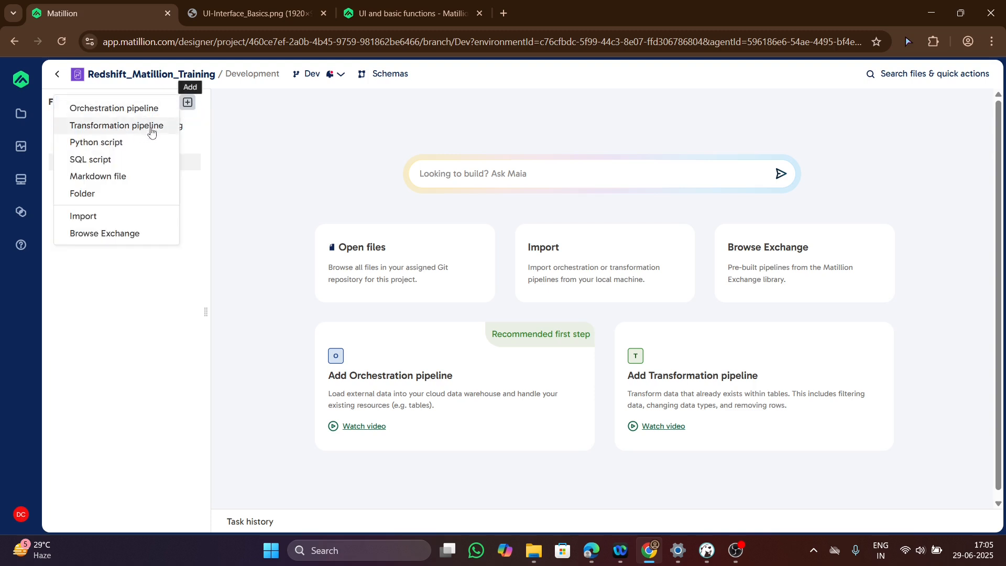
click(151, 131)
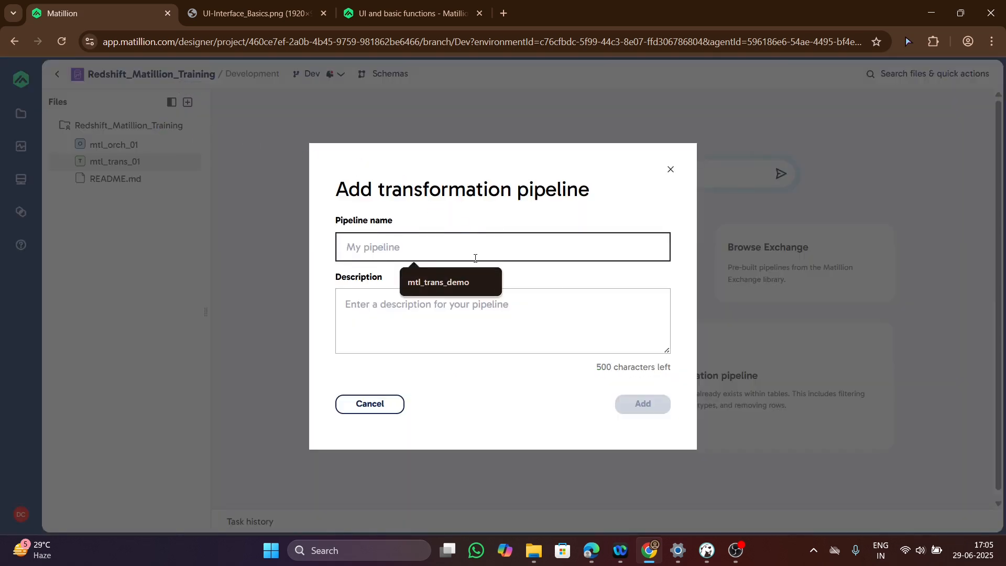
text(mt)
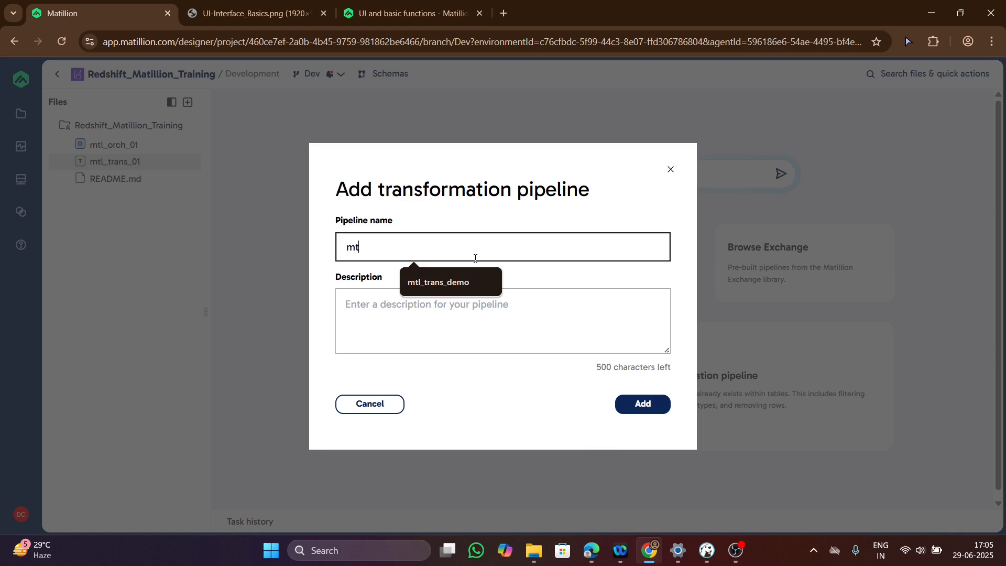
text(l_transformation_)
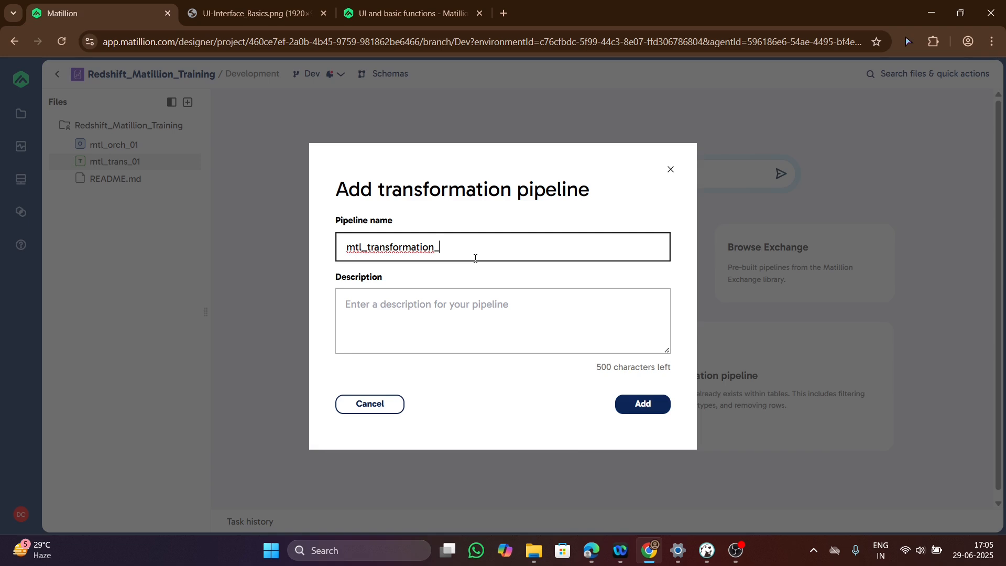
click(707, 550)
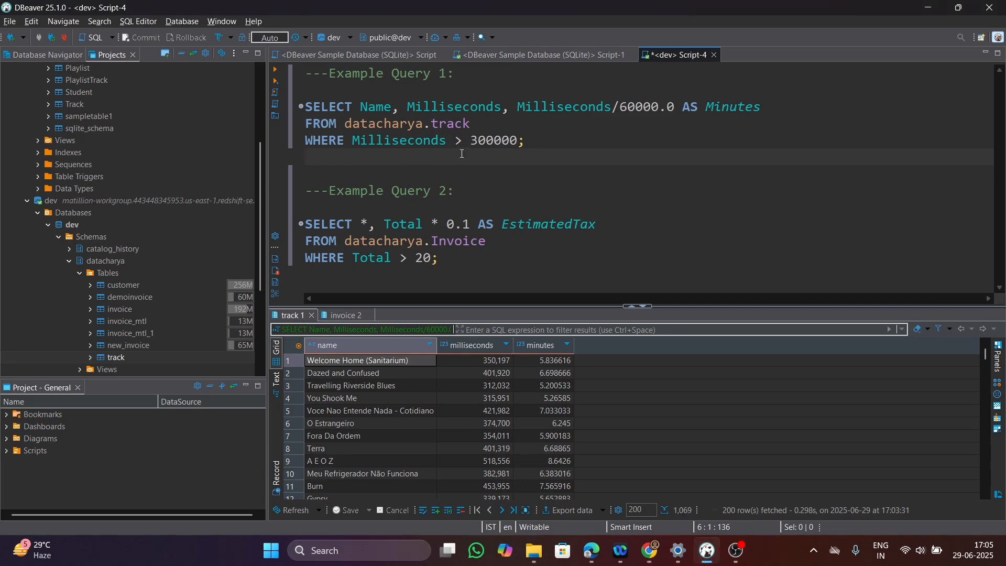
key(alt+Tab)
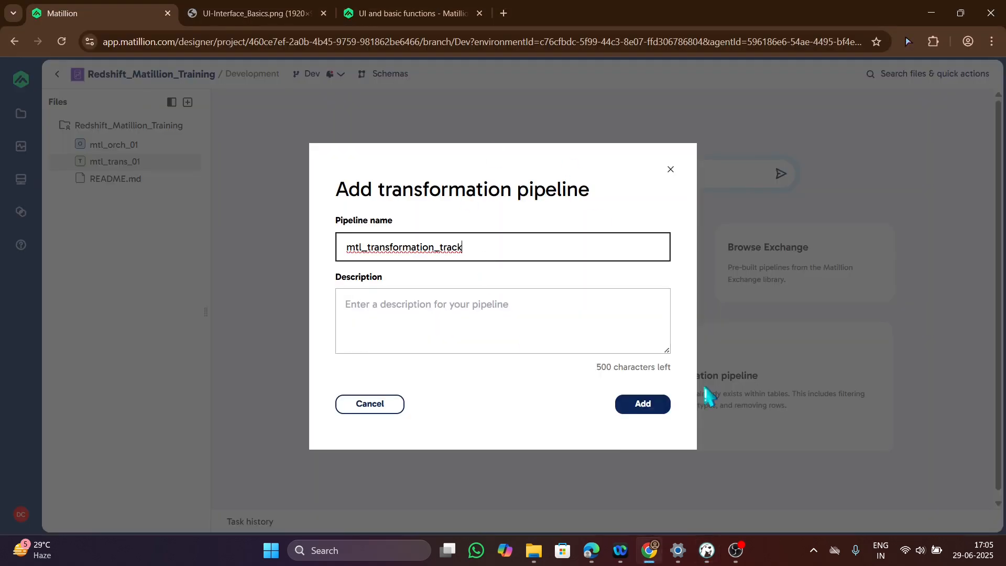
- Enter the description "transformation for track" and create the pipeline
click(416, 312)
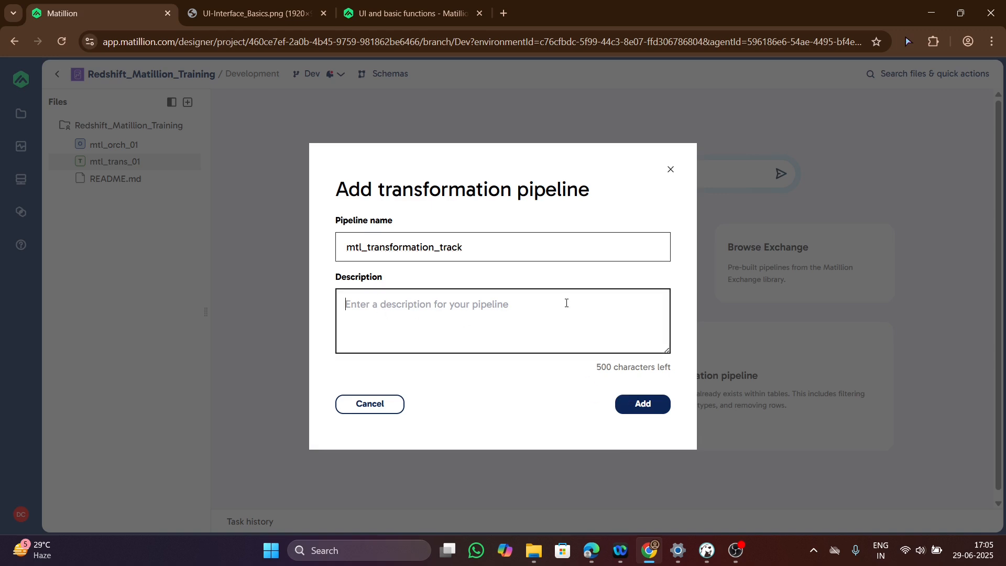
text(tr)
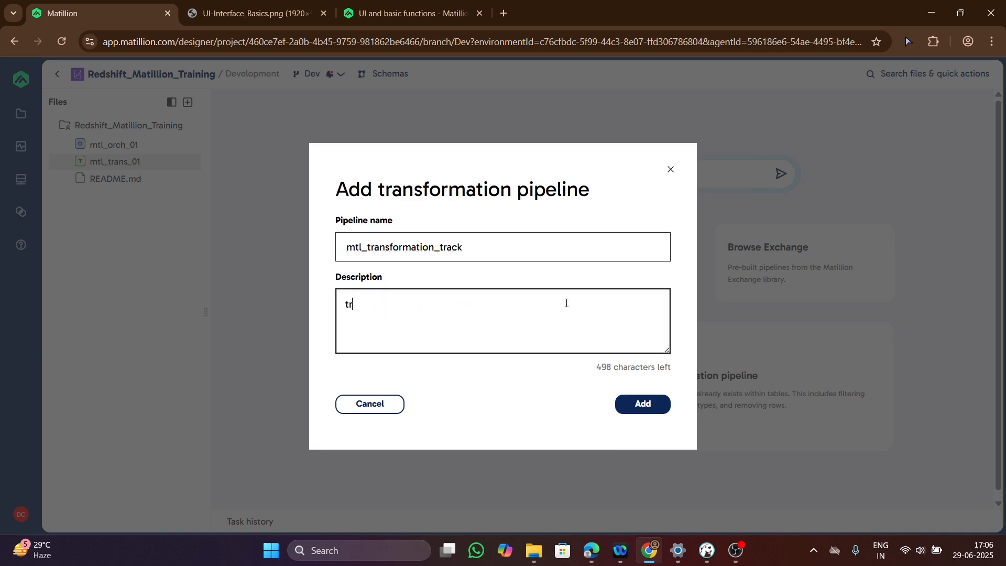
text(ansformatiom fo)
key(BackSpace)
key(BackSpace)
key(BackSpace)
key(BackSpace)
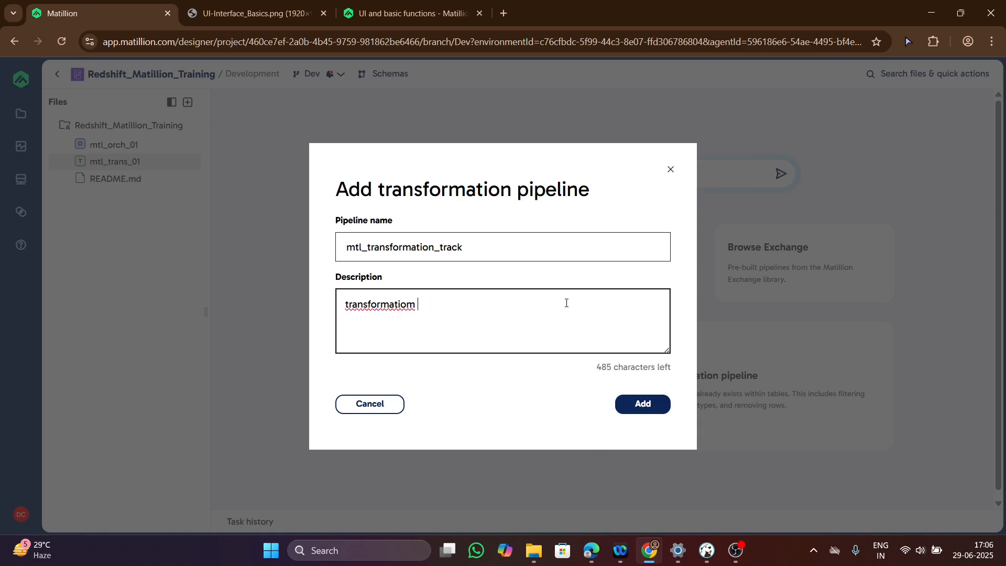
text(n for track)
click(656, 406)
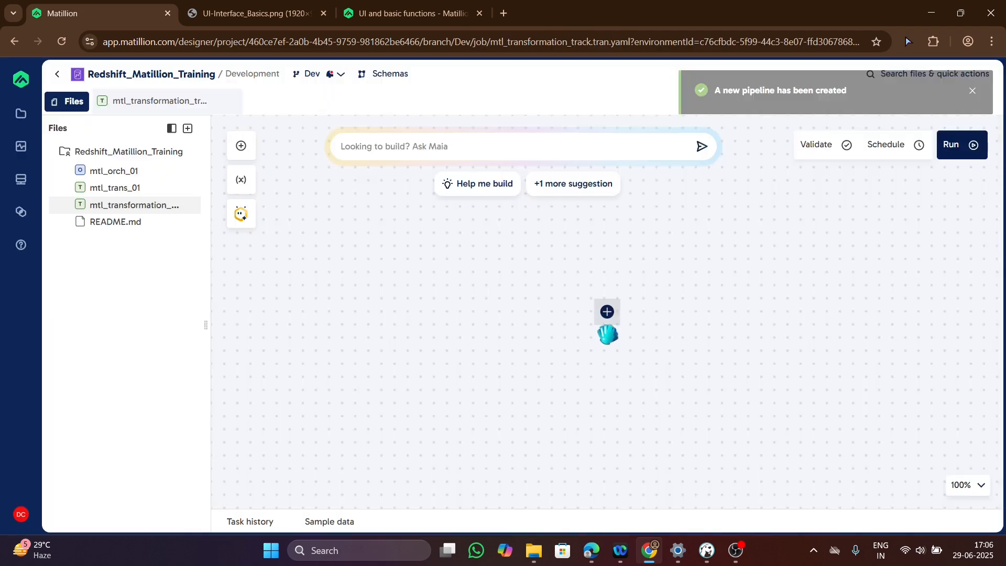
- Add a Table Input component to the pipeline and move it to the upper-left area of the canvas
click(606, 314)
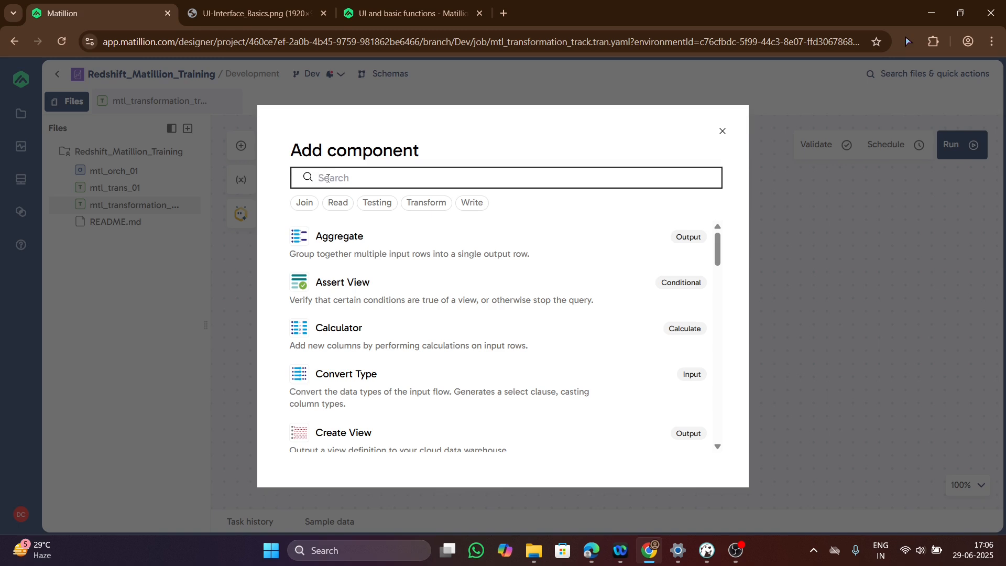
text(Table)
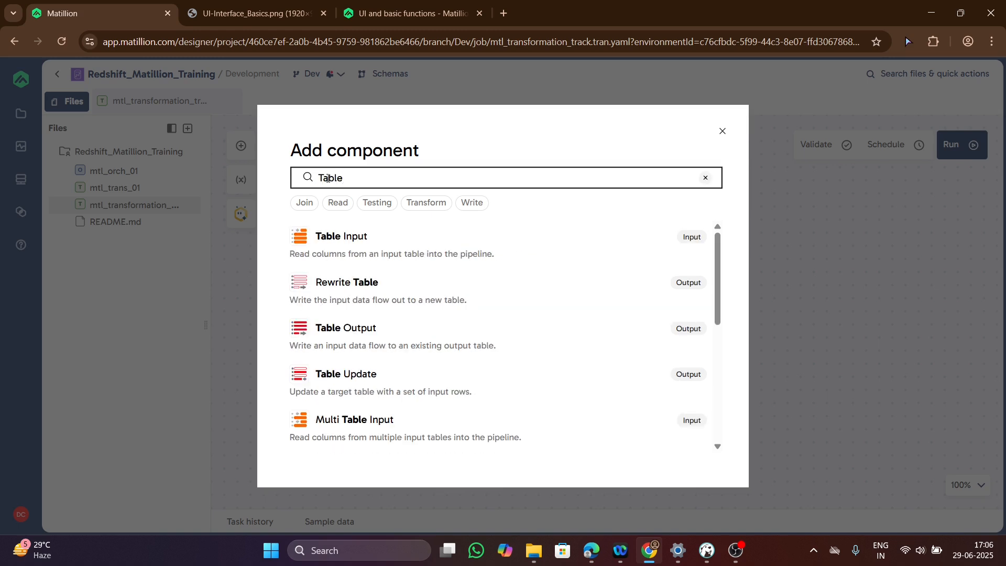
text( Input)
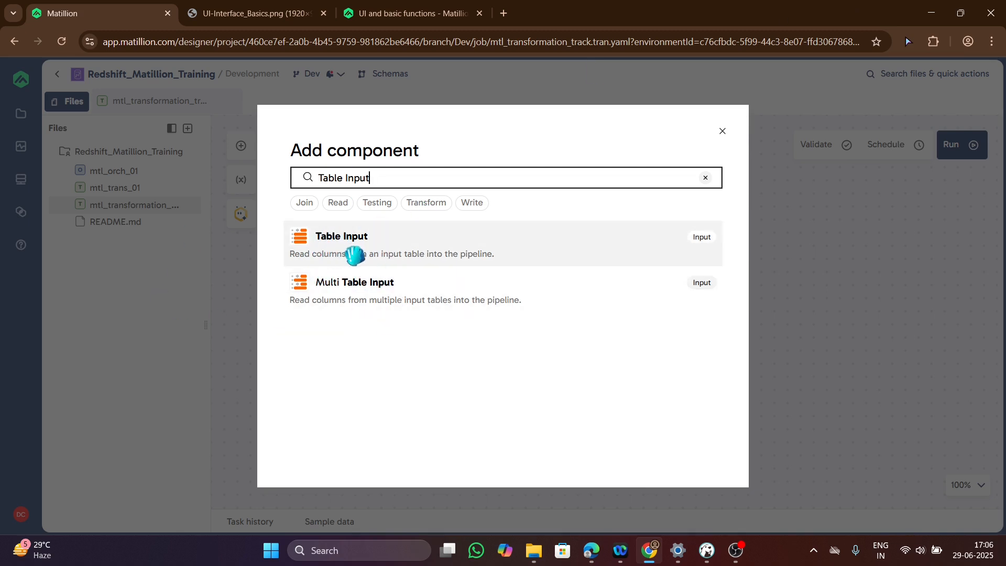
click(358, 244)
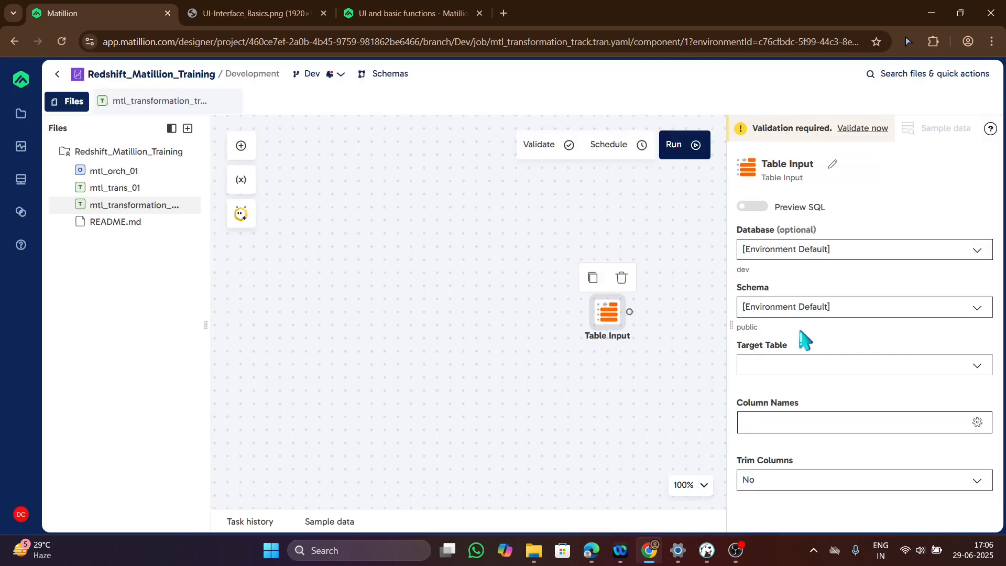
drag(605, 332, 363, 279)
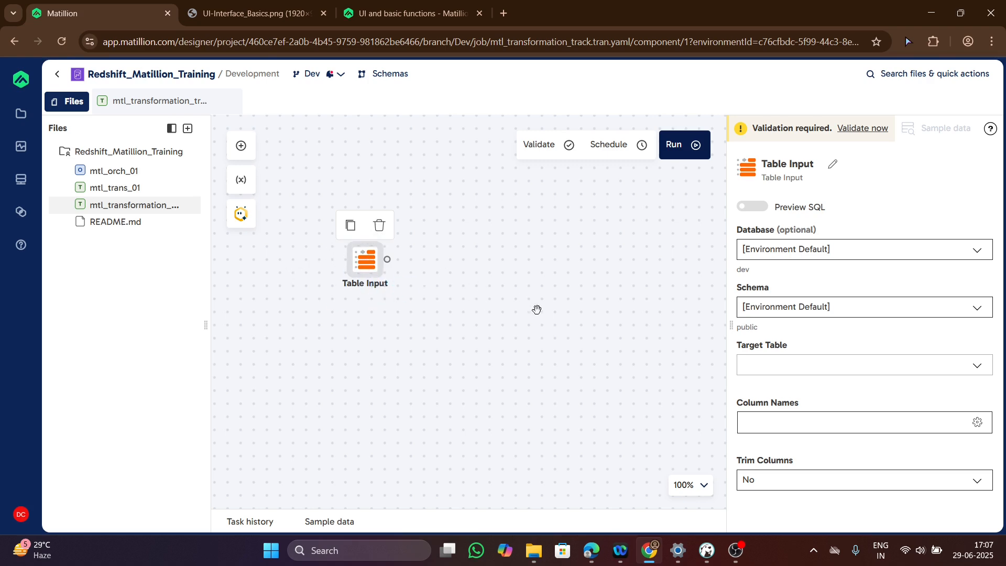
- Set the Table Input's database to dev and its schema to datacharya
click(787, 254)
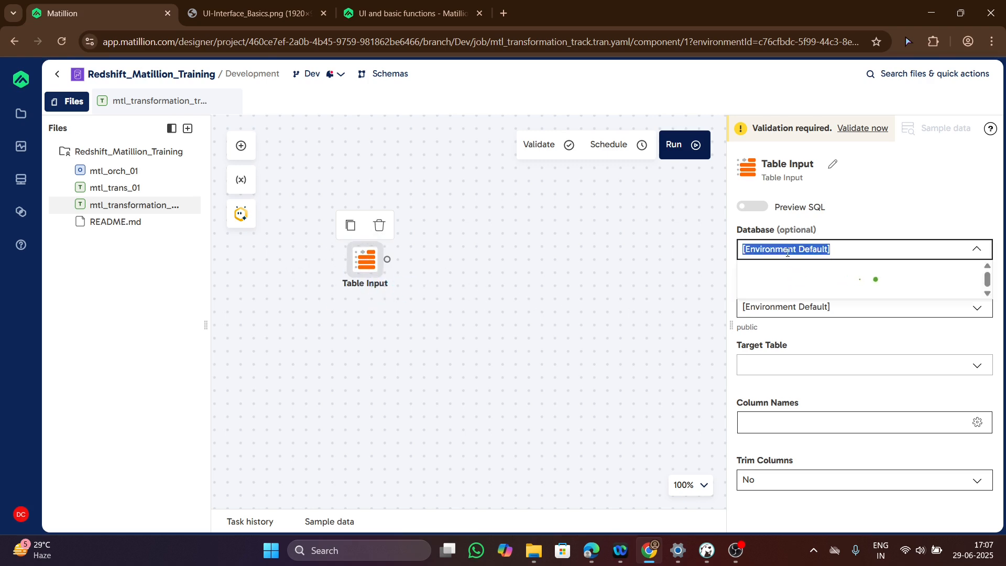
click(784, 314)
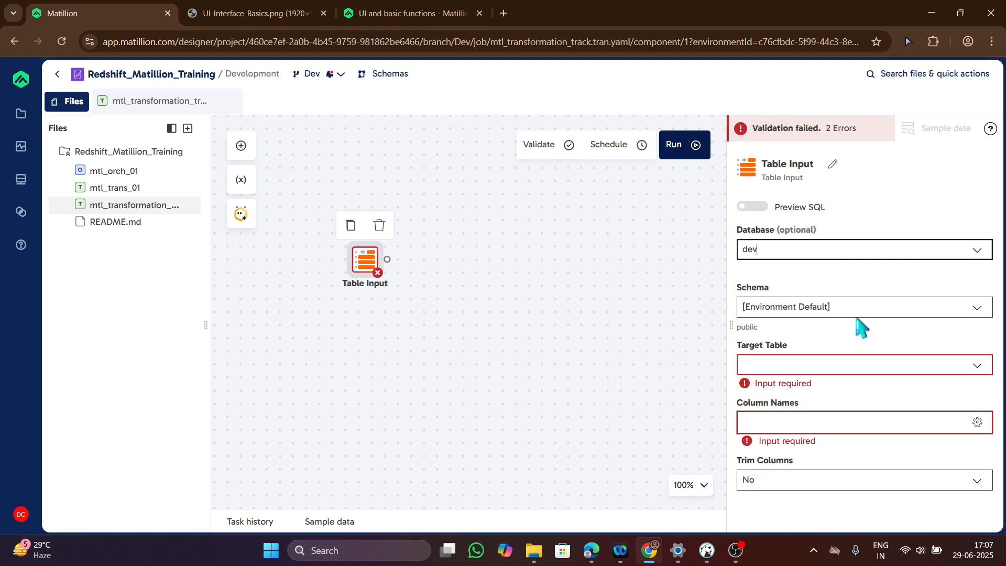
click(882, 310)
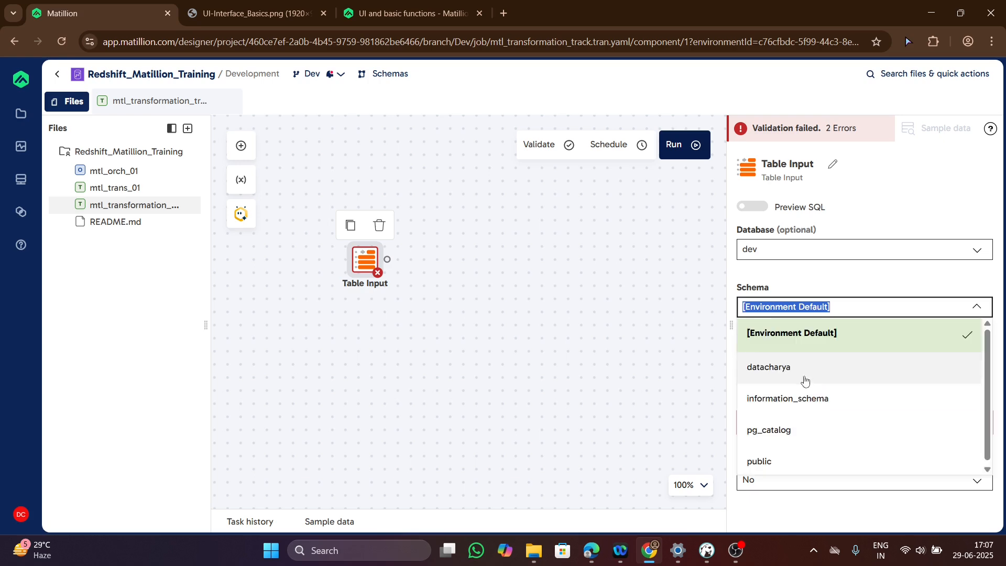
click(799, 365)
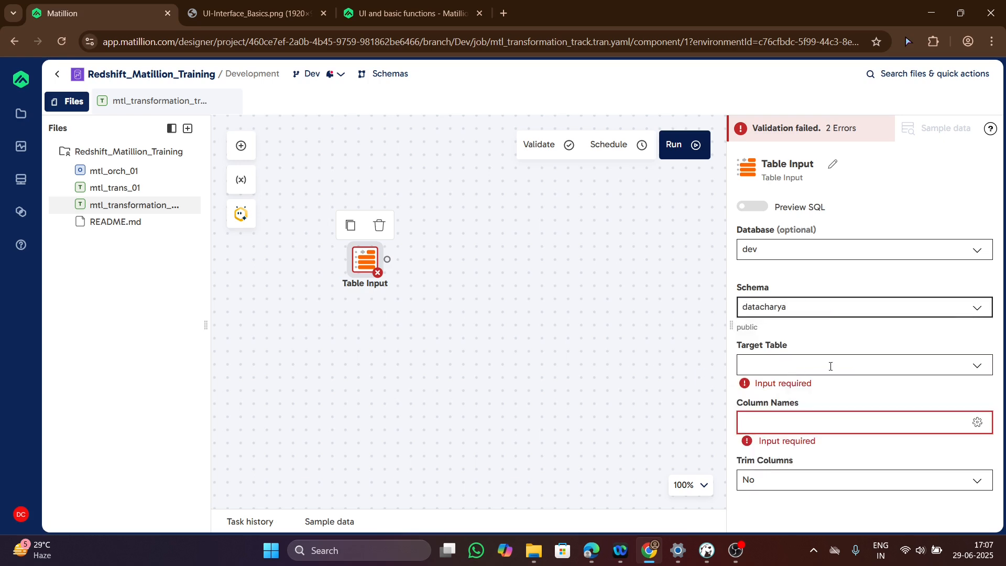
- Check the source table of Example Query 1 in DBeaver and set the Table Input's target table to track
click(829, 365)
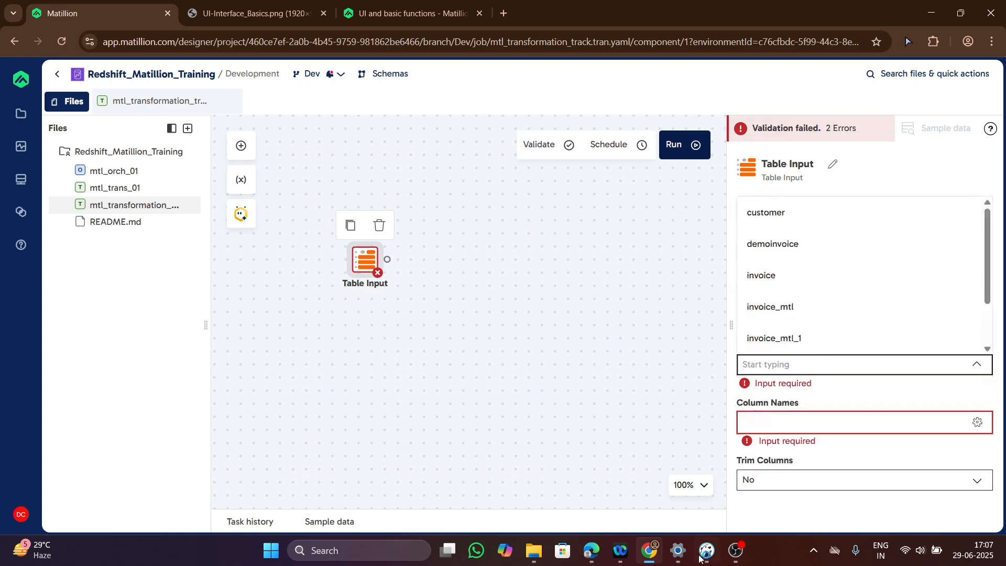
click(707, 550)
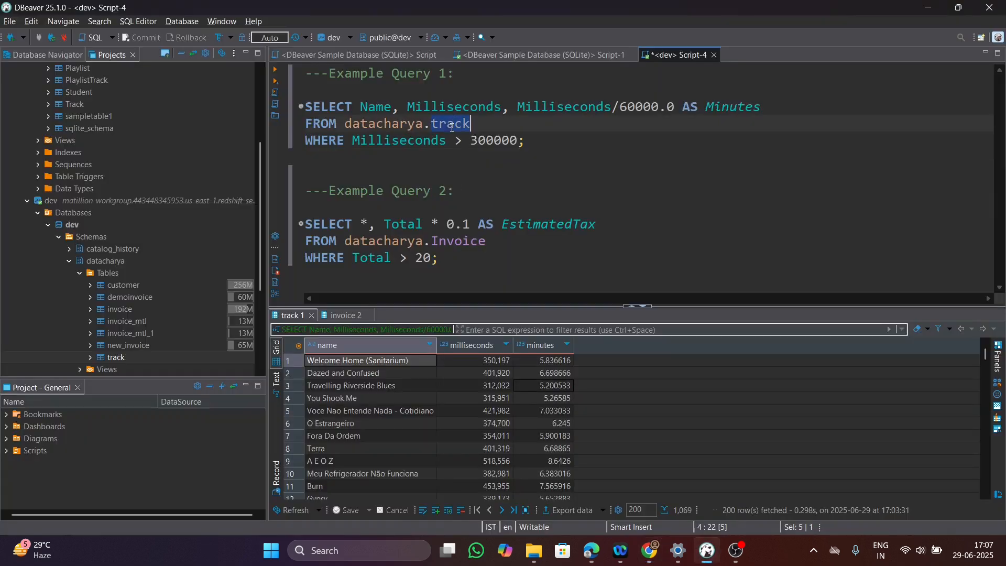
key(alt+Tab)
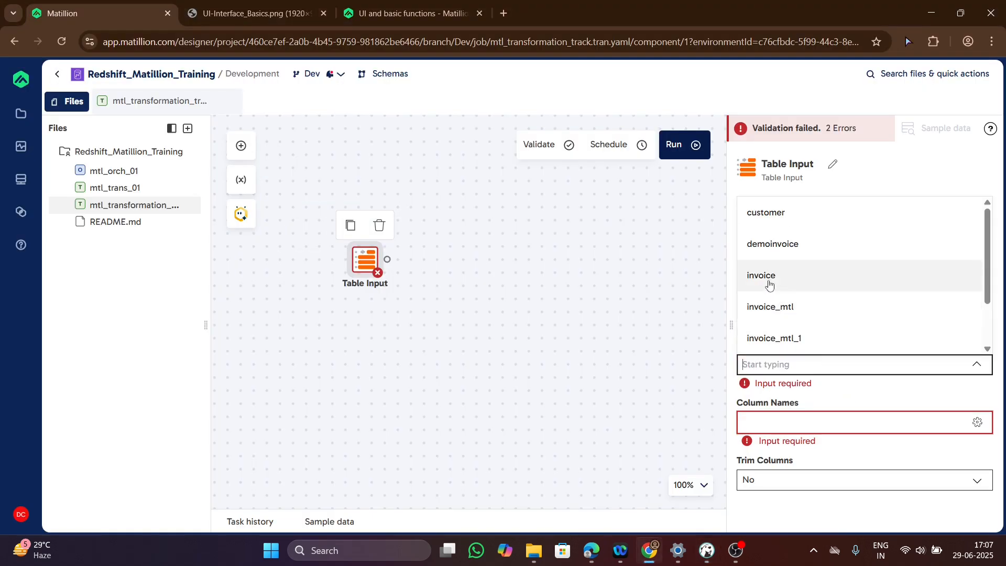
scroll(817, 293, down, 2)
click(770, 338)
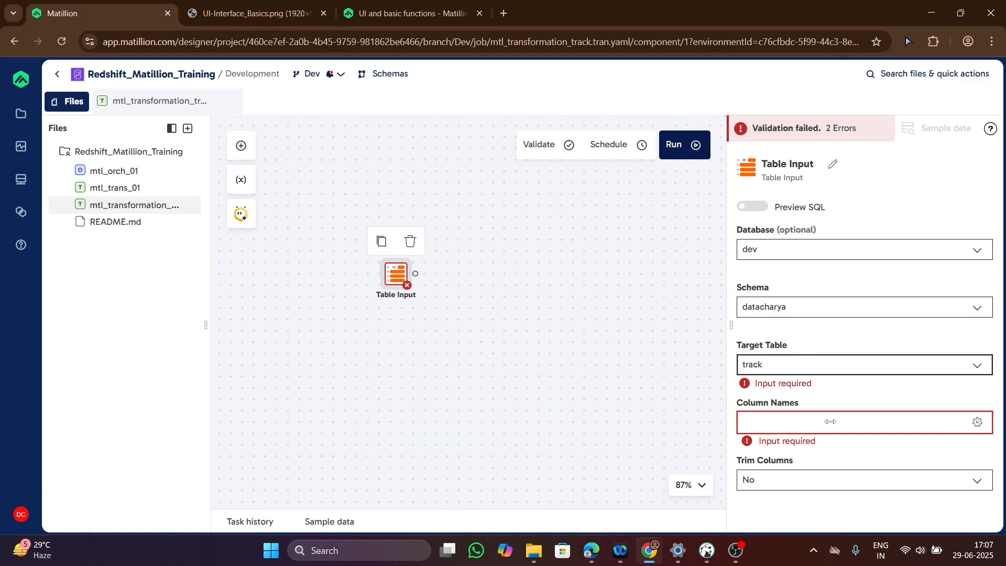
- Check the columns selected by Example Query 1 in DBeaver and set the Table Input's column names to name and milliseconds
click(841, 427)
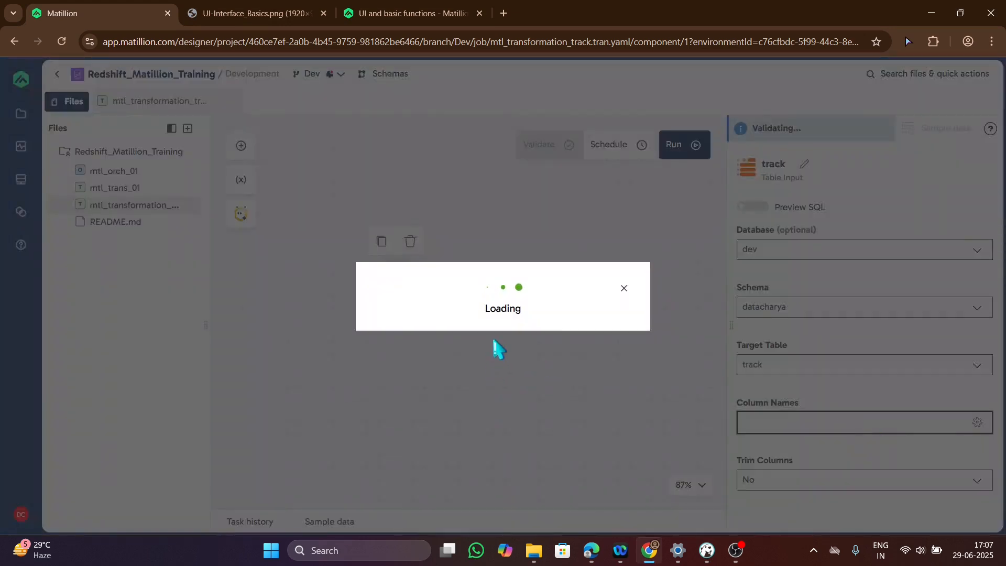
click(710, 560)
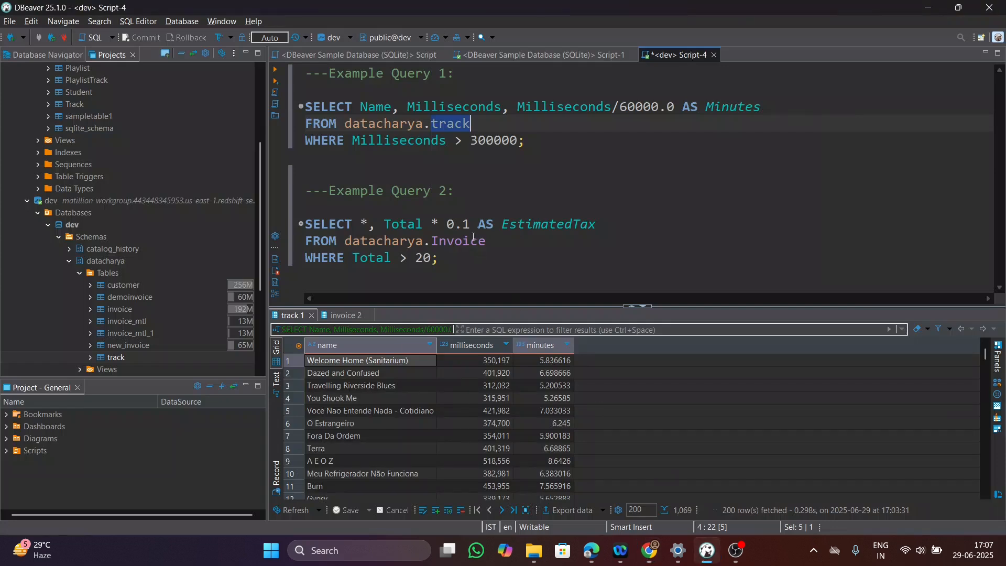
click(377, 107)
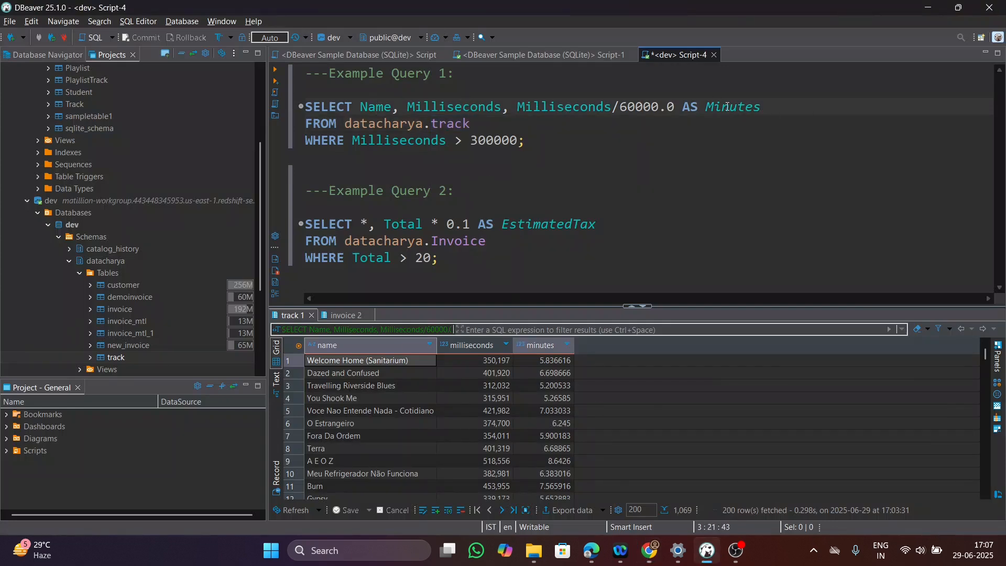
drag(760, 107, 705, 108)
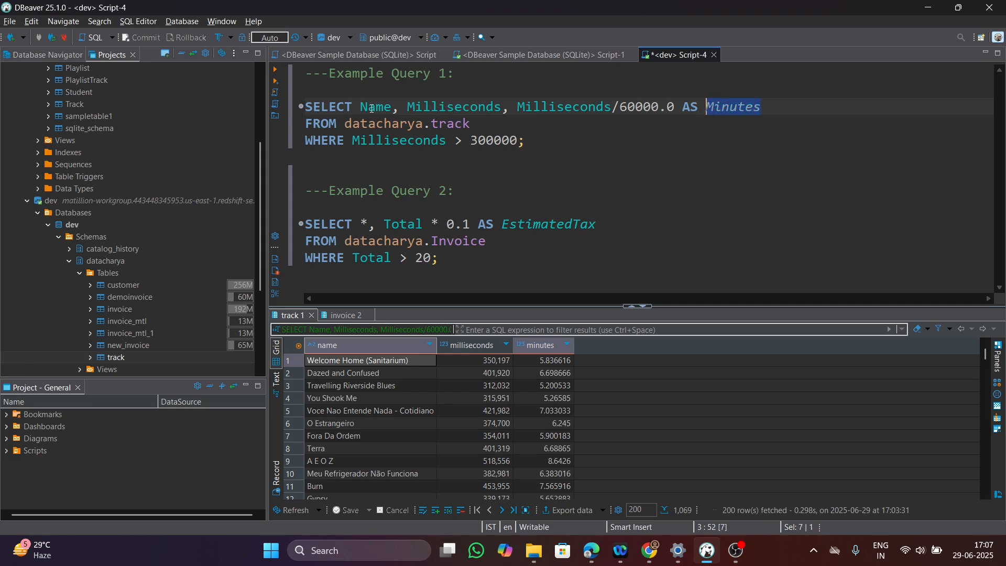
click(462, 107)
key(alt+Tab)
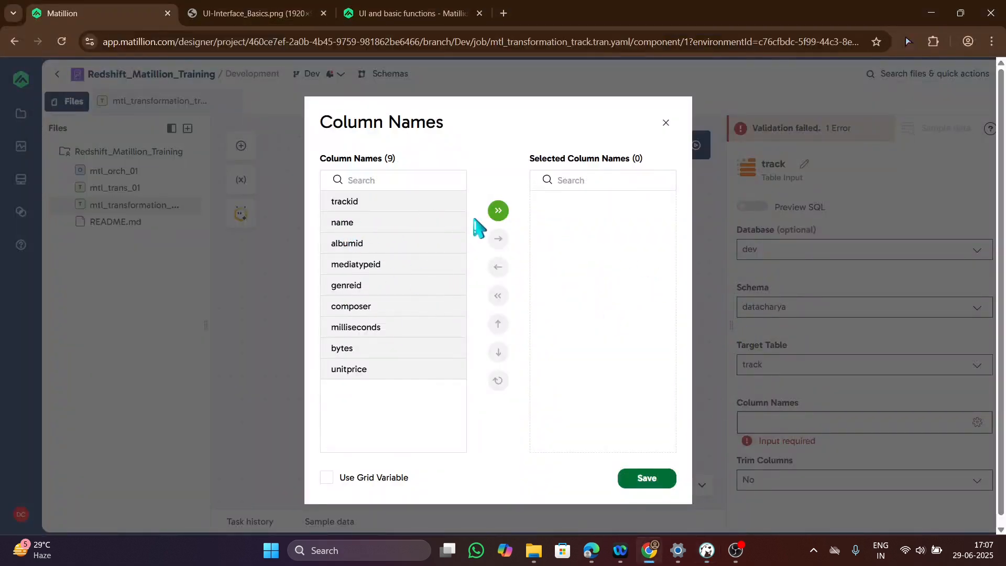
click(364, 224)
click(498, 240)
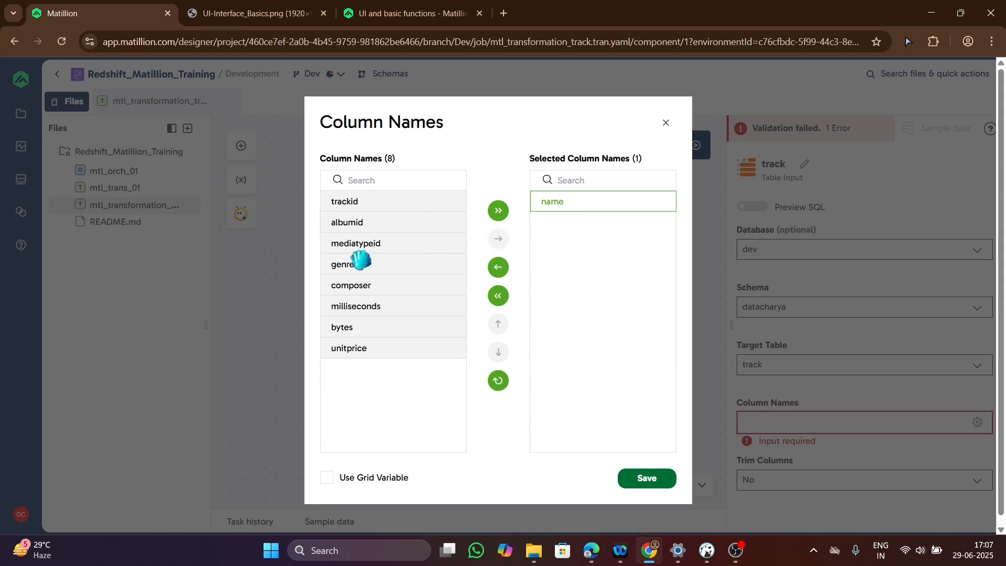
click(381, 306)
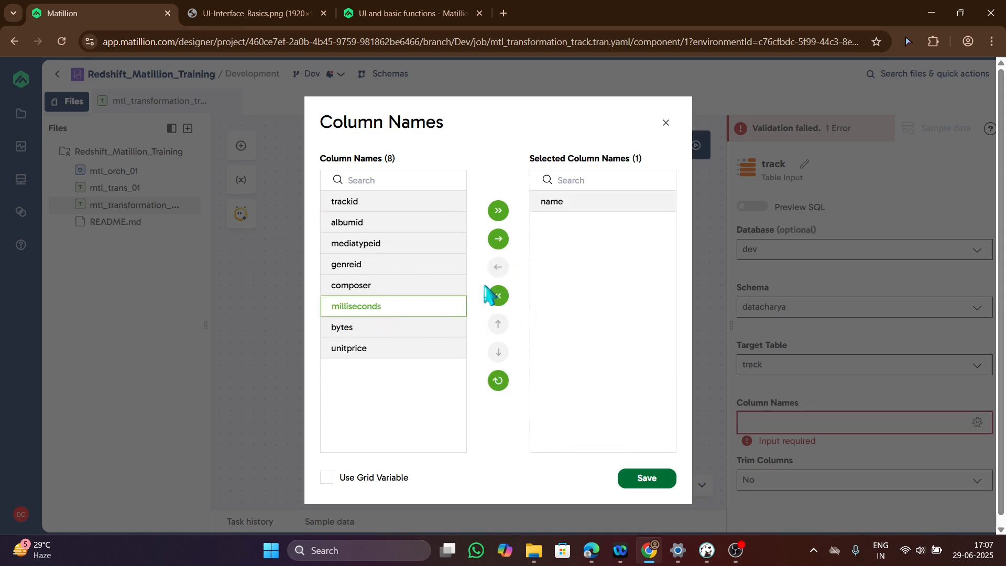
click(498, 240)
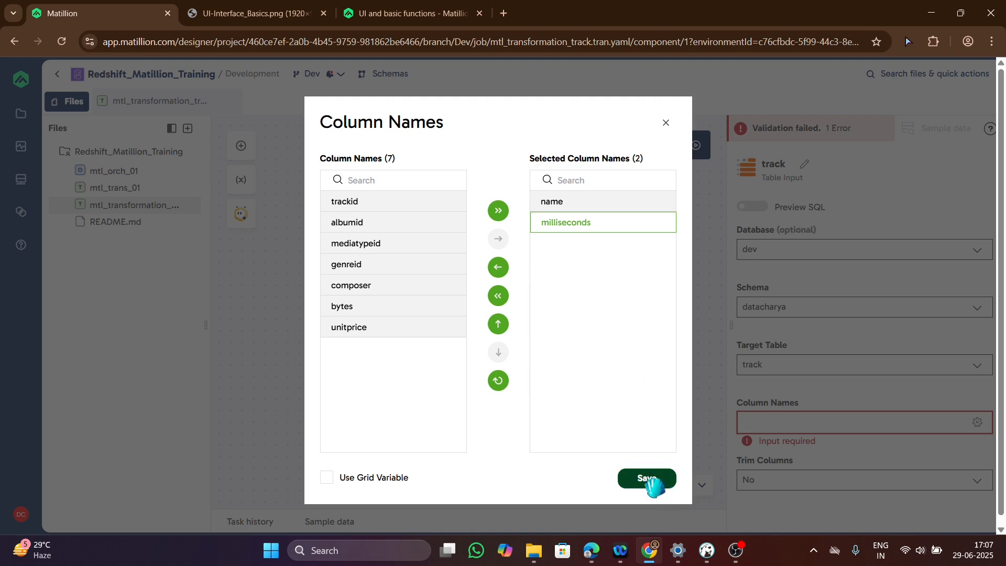
click(650, 479)
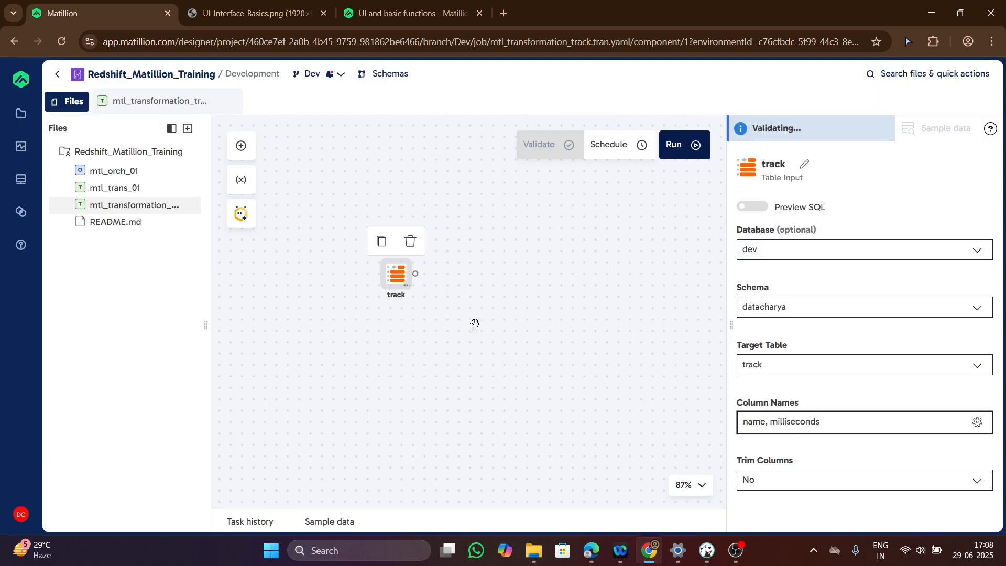
- Check the WHERE condition of Example Query 1 in DBeaver, then add a Filter component and place it just right of track
scroll(475, 323, up, 3)
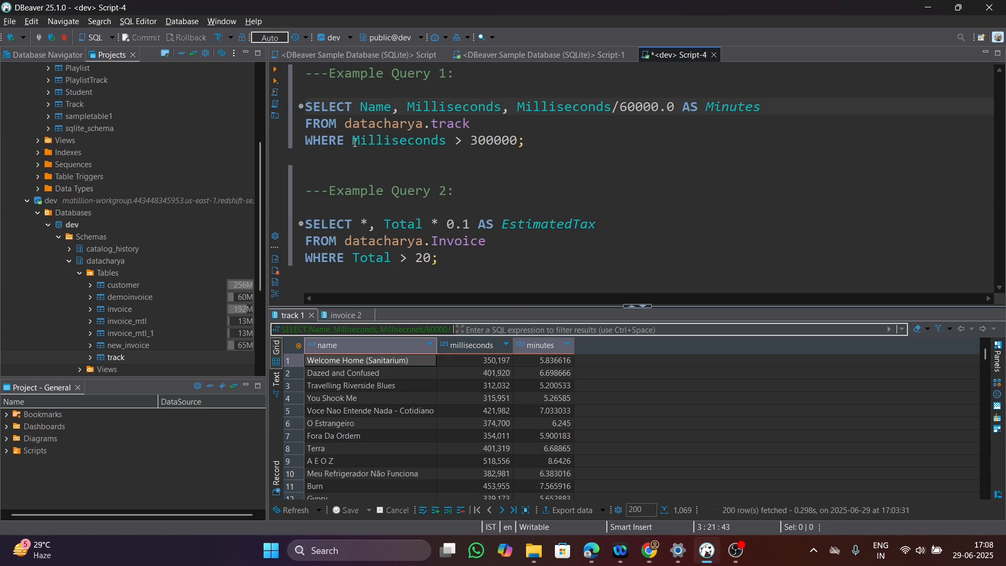
drag(352, 143, 532, 148)
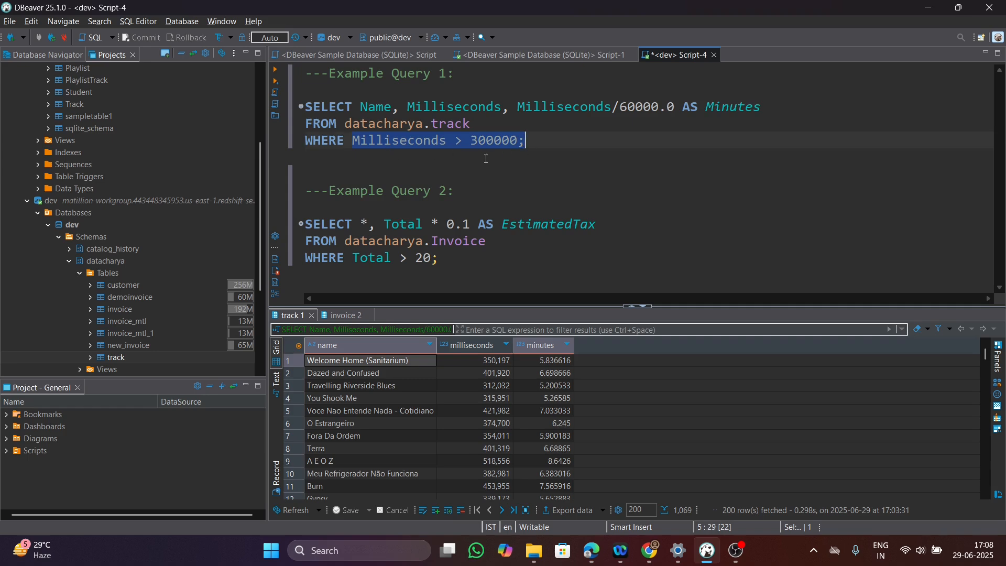
key(alt+Tab)
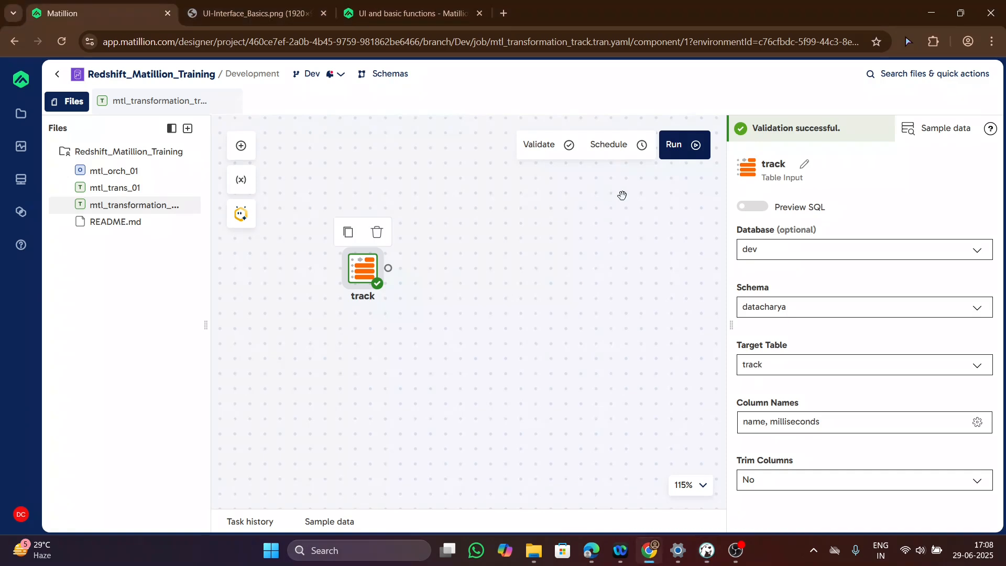
click(242, 146)
text(Fil)
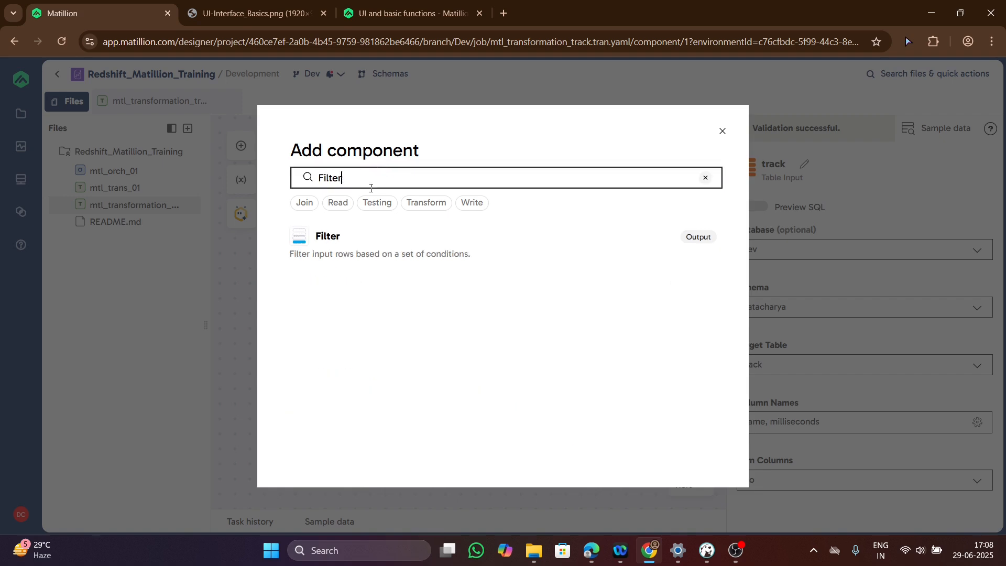
text(ter)
click(348, 251)
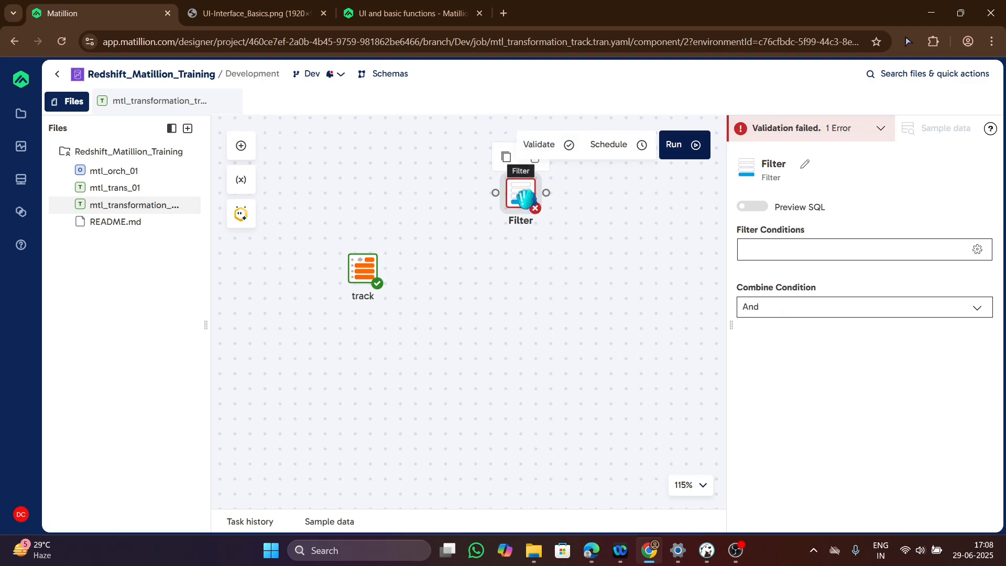
drag(524, 198, 471, 274)
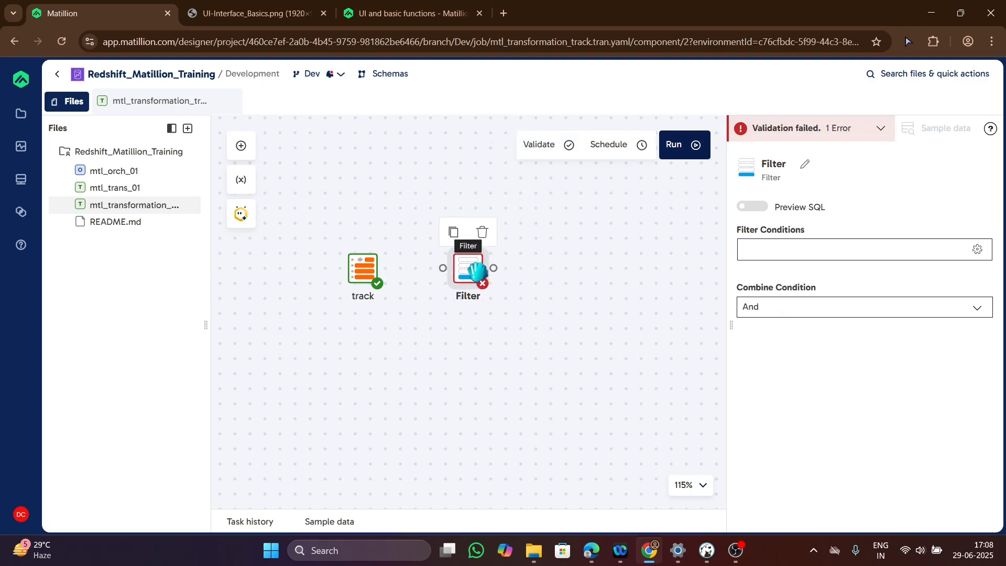
- Connect the output of the track component to the input of the Filter component
click(382, 277)
click(721, 131)
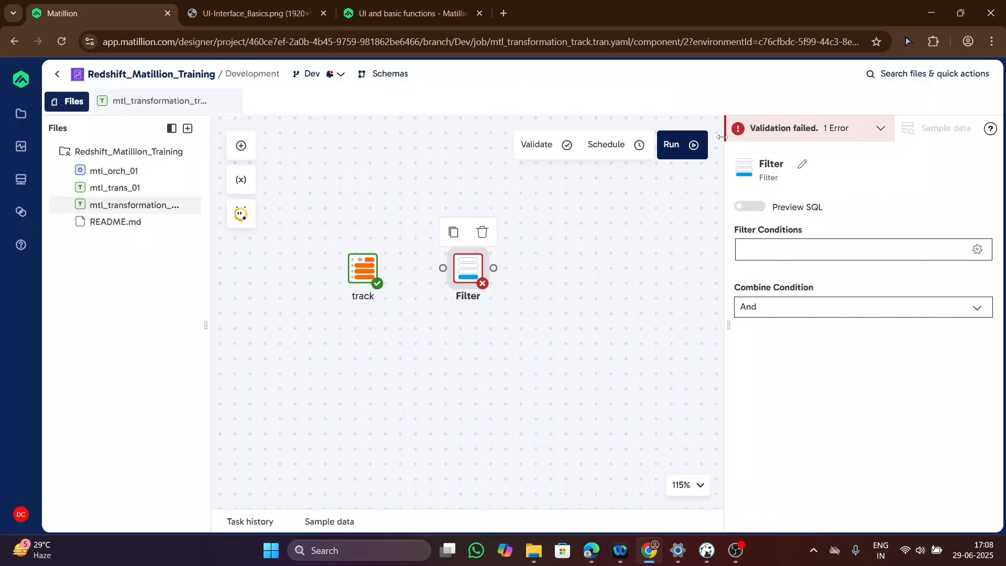
drag(388, 269, 468, 272)
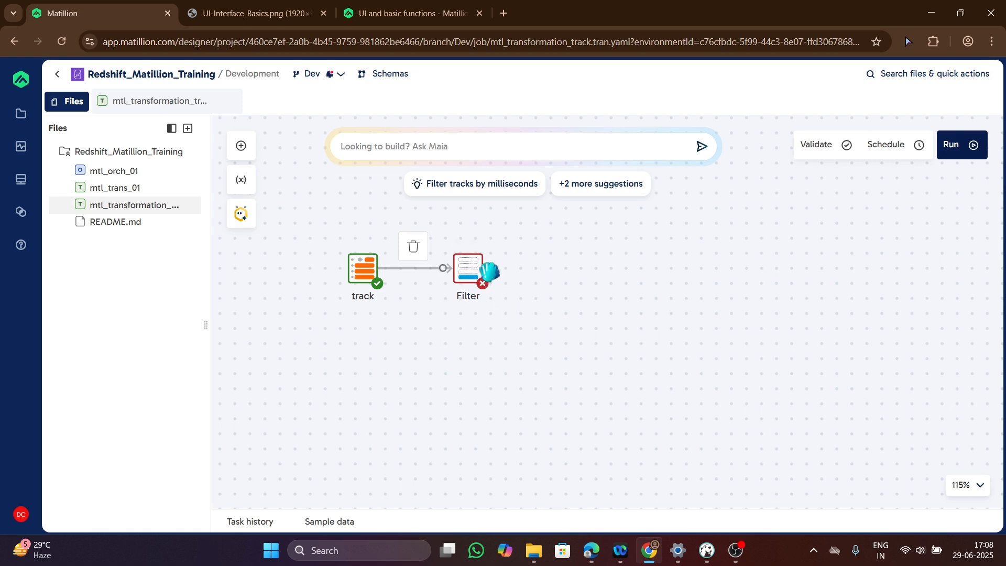
- Add a Filter condition based on the query's WHERE clause in DBeaver, with input column milliseconds and qualifier Is
click(469, 268)
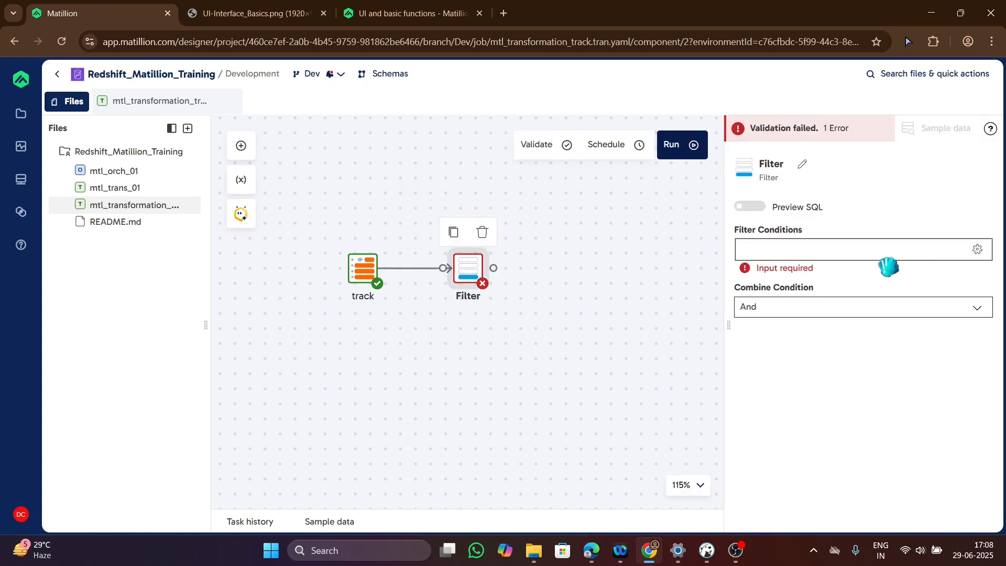
click(787, 248)
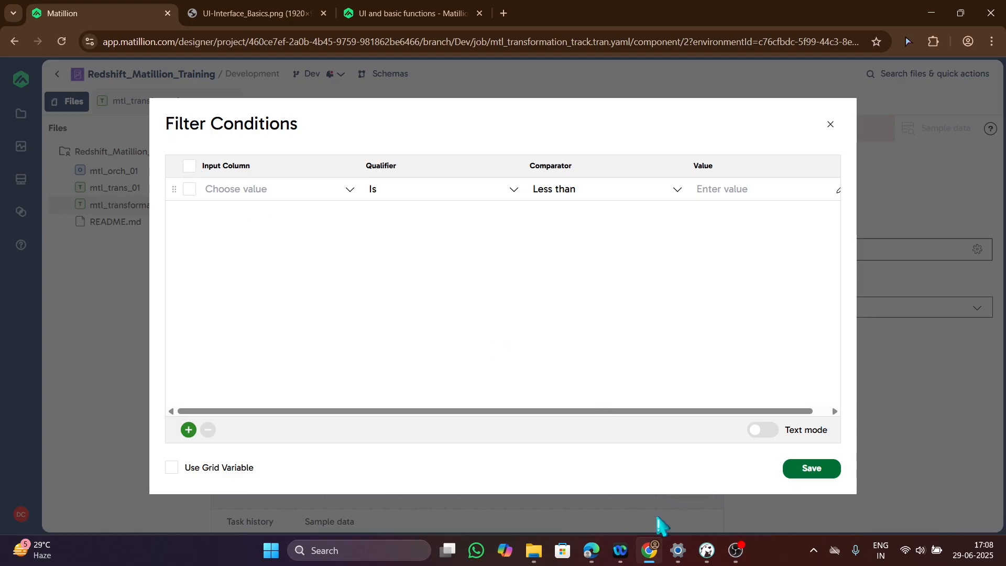
click(706, 550)
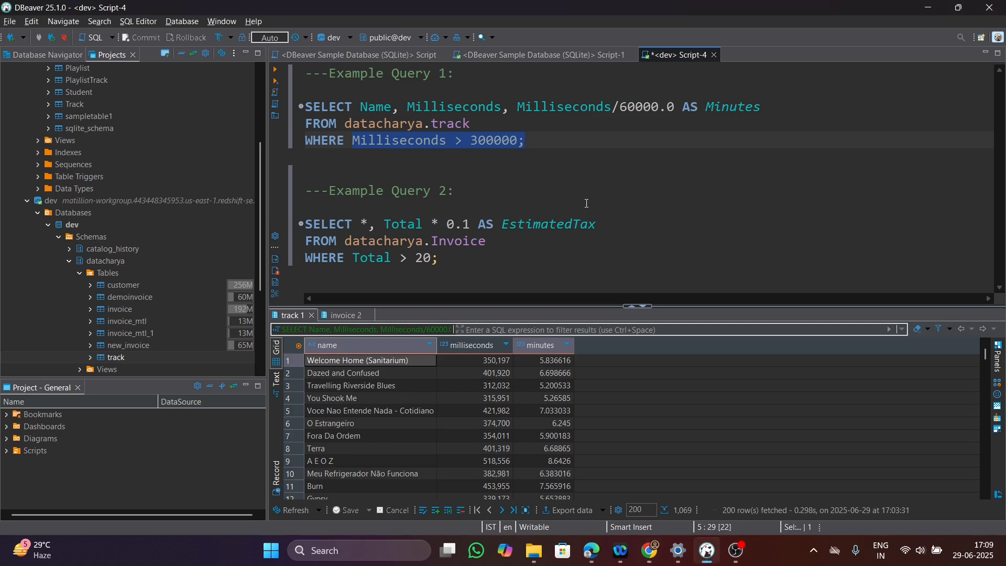
key(alt+Tab)
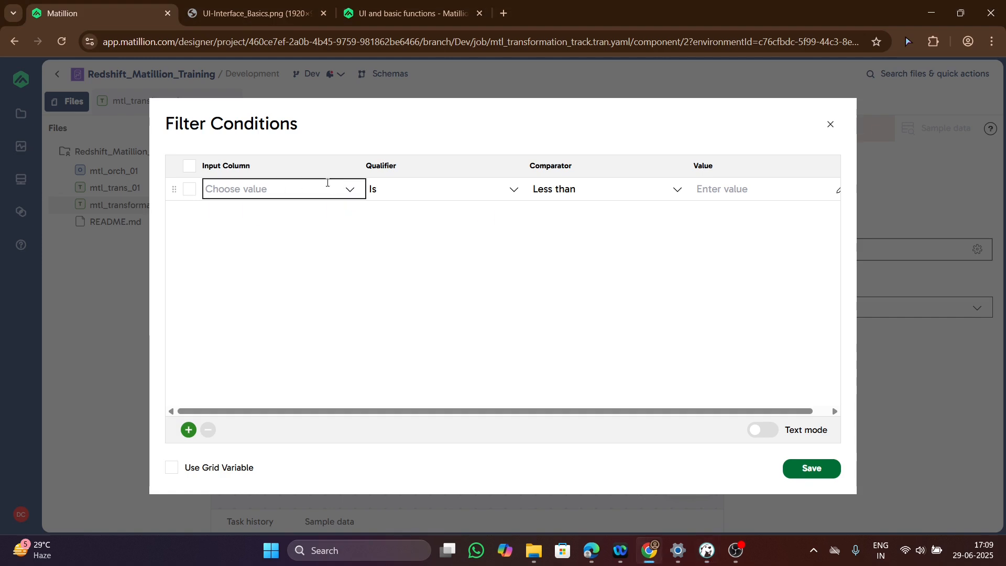
click(349, 195)
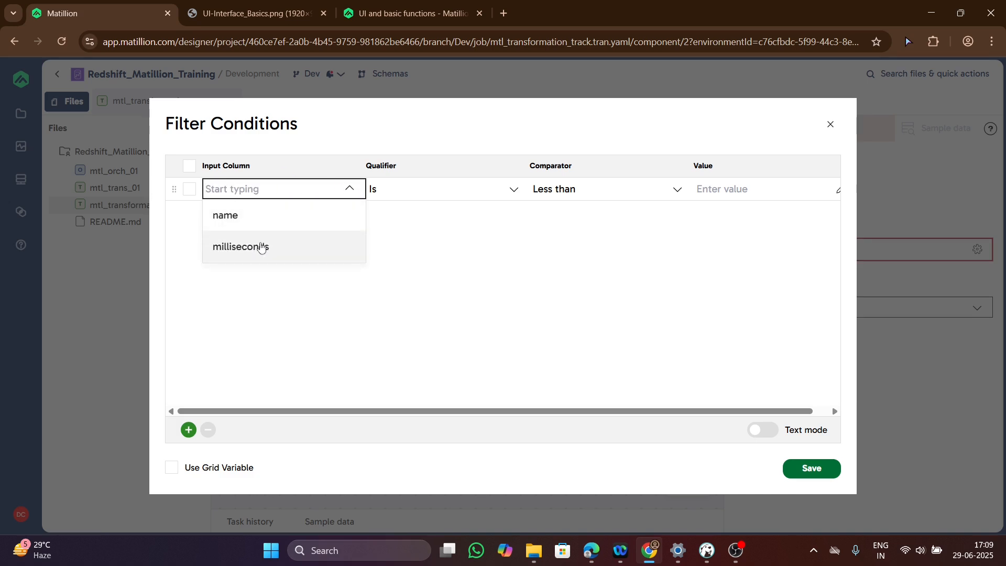
click(265, 246)
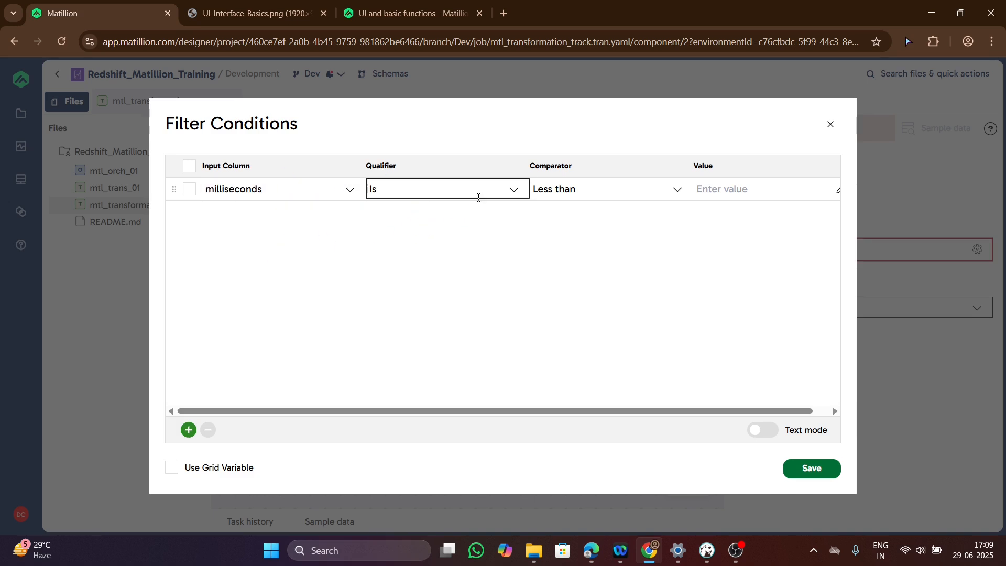
click(477, 194)
click(408, 226)
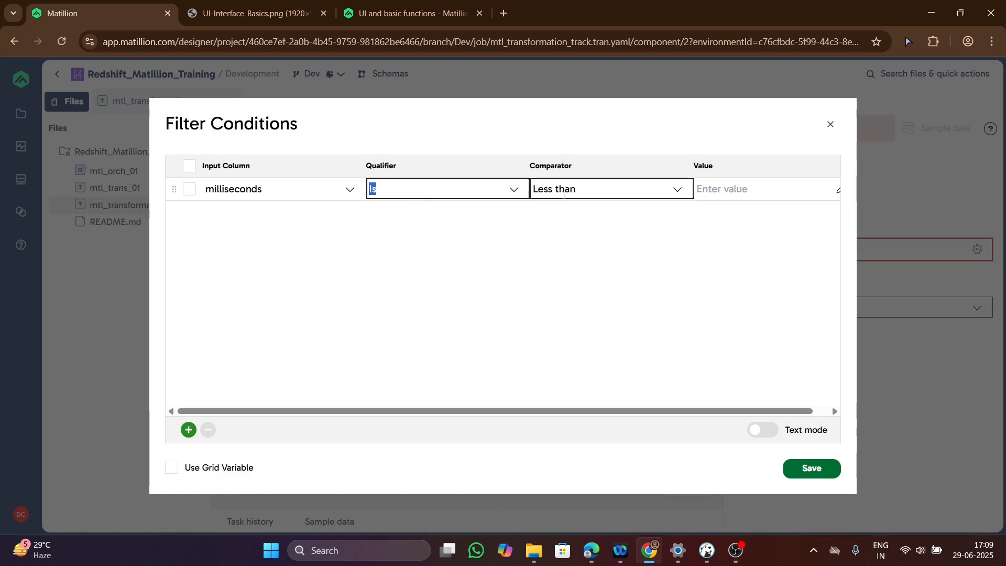
- Set the milliseconds condition's comparator to Greater than and its value to 300000, and save the filter conditions
click(567, 191)
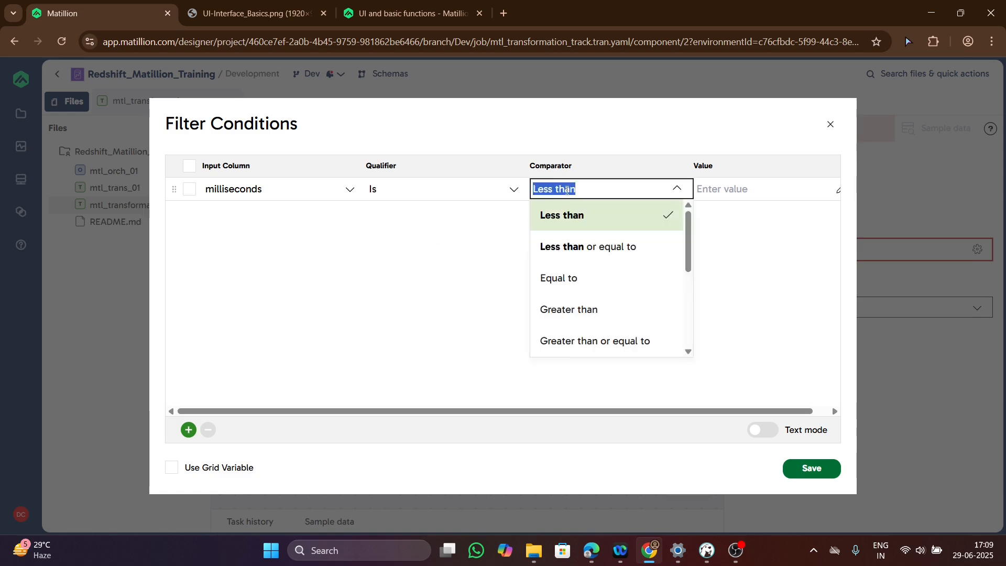
click(601, 315)
key(alt+Tab)
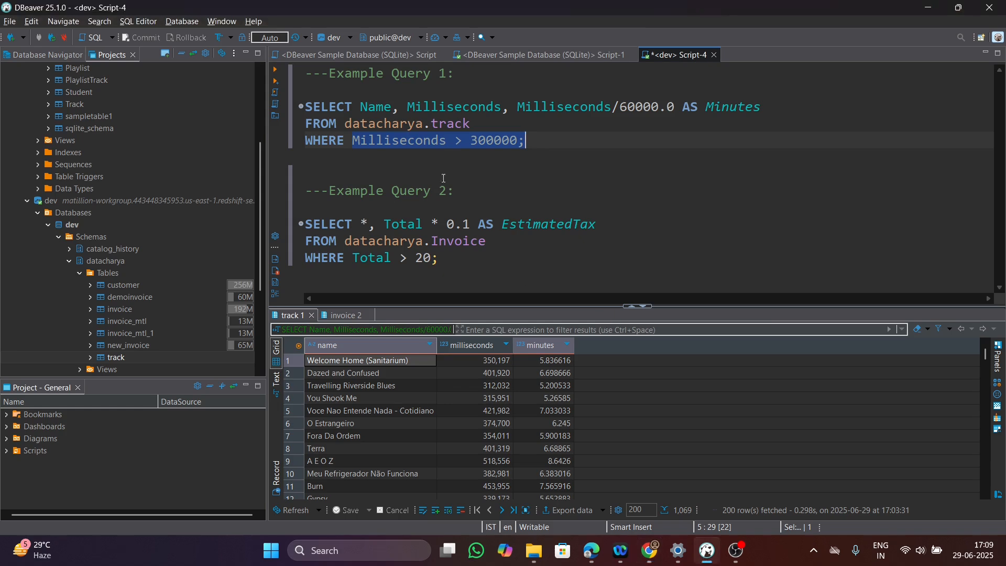
key(alt+Tab)
click(751, 195)
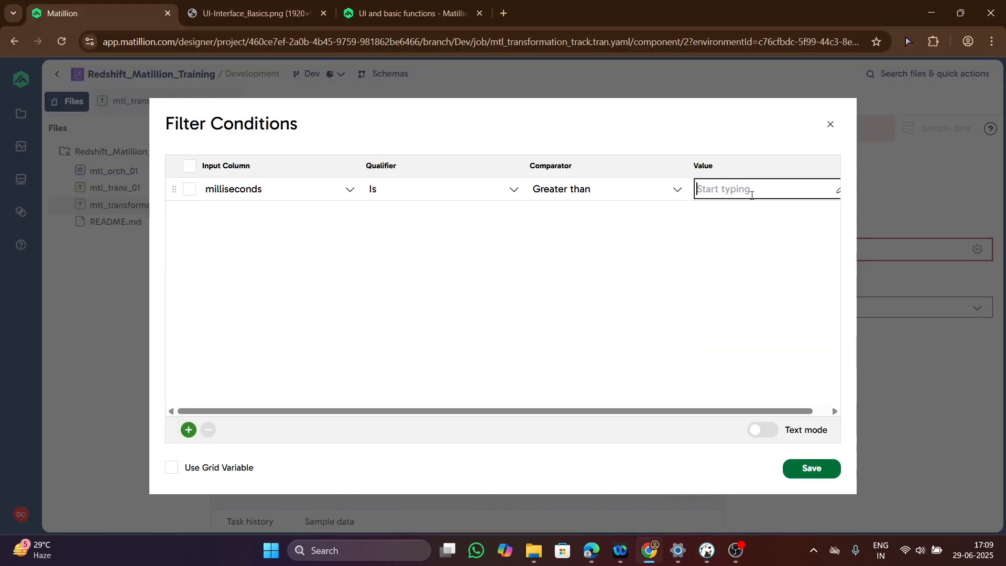
text(300000)
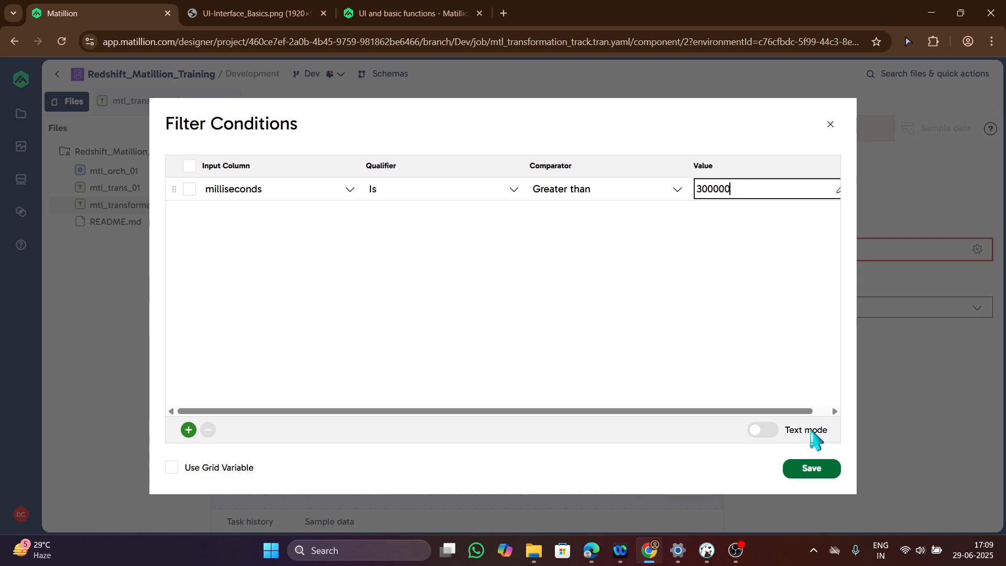
click(812, 474)
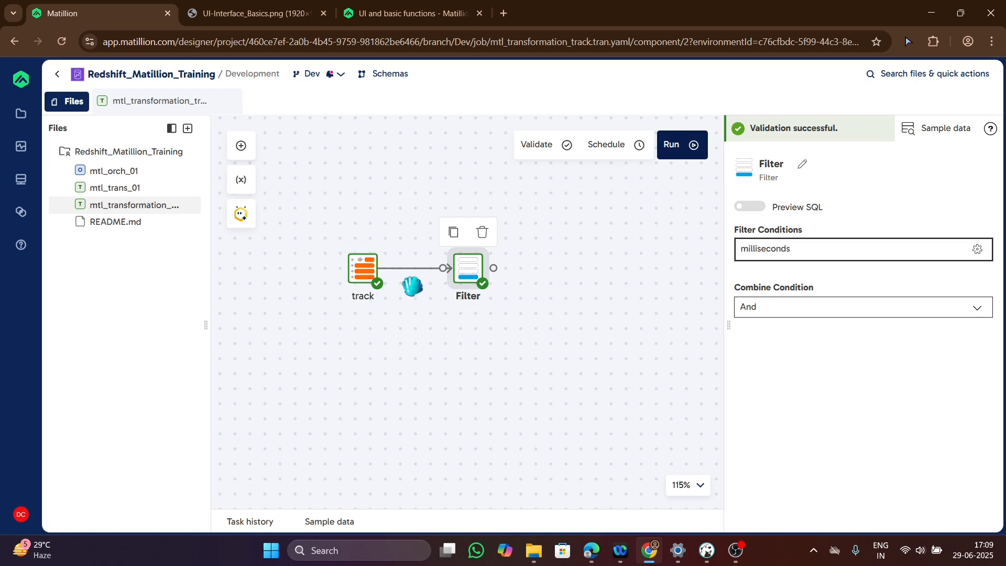
- Examine the expression and alias of the calculated column in Example Query 1 in DBeaver, and return to Matillion
mouse_move(494, 268)
key(alt+Tab)
click(455, 124)
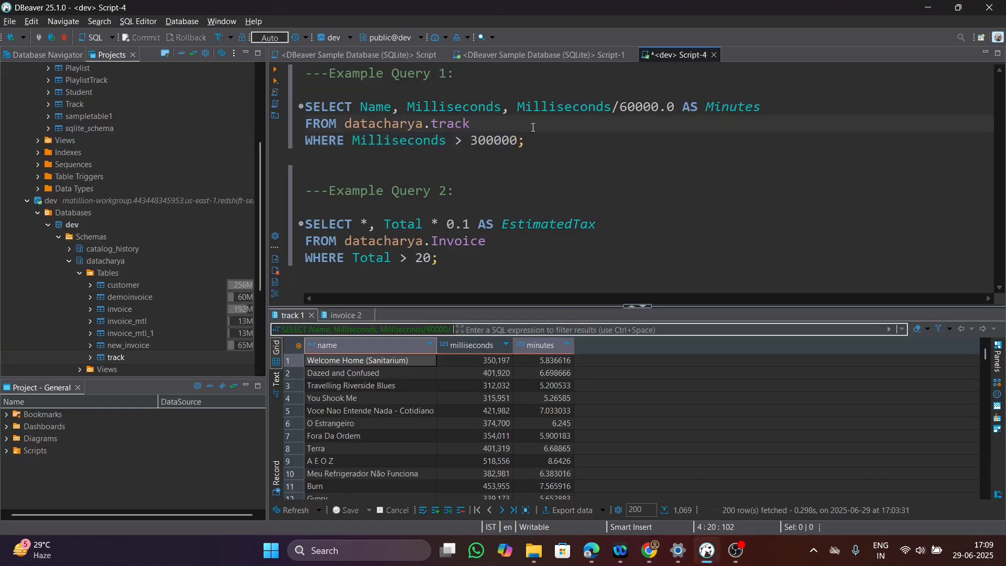
drag(518, 107, 667, 112)
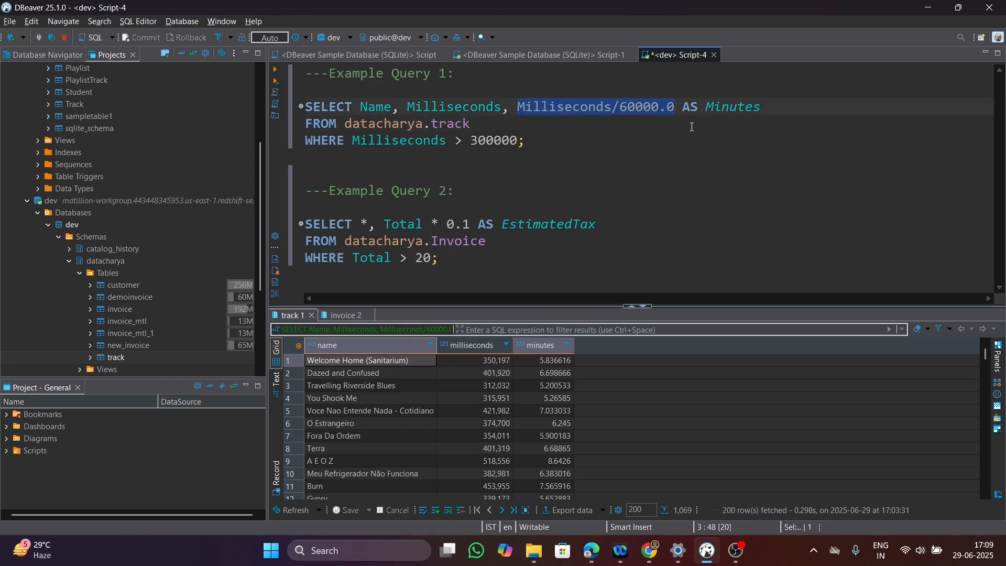
click(719, 119)
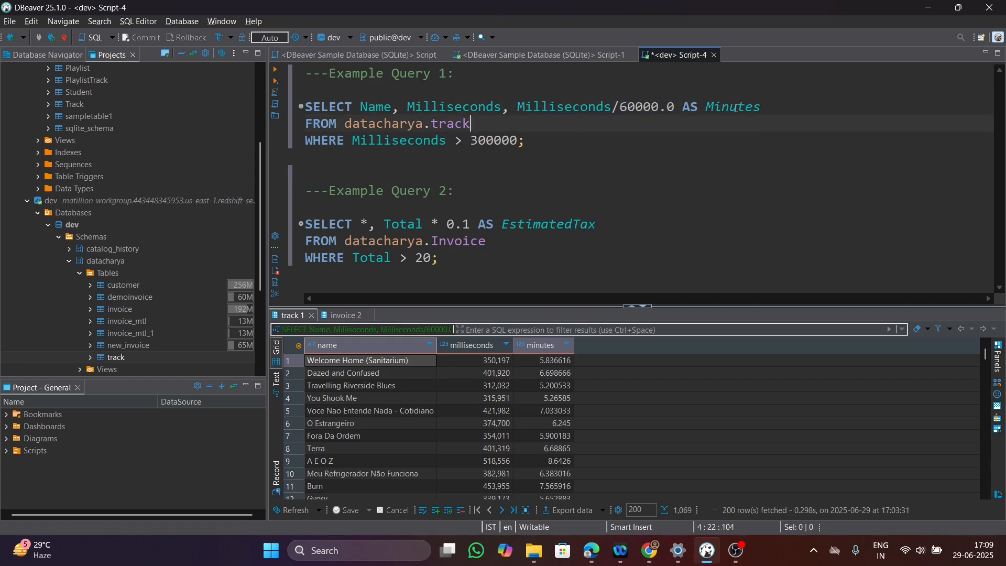
click(735, 108)
key(alt+Tab)
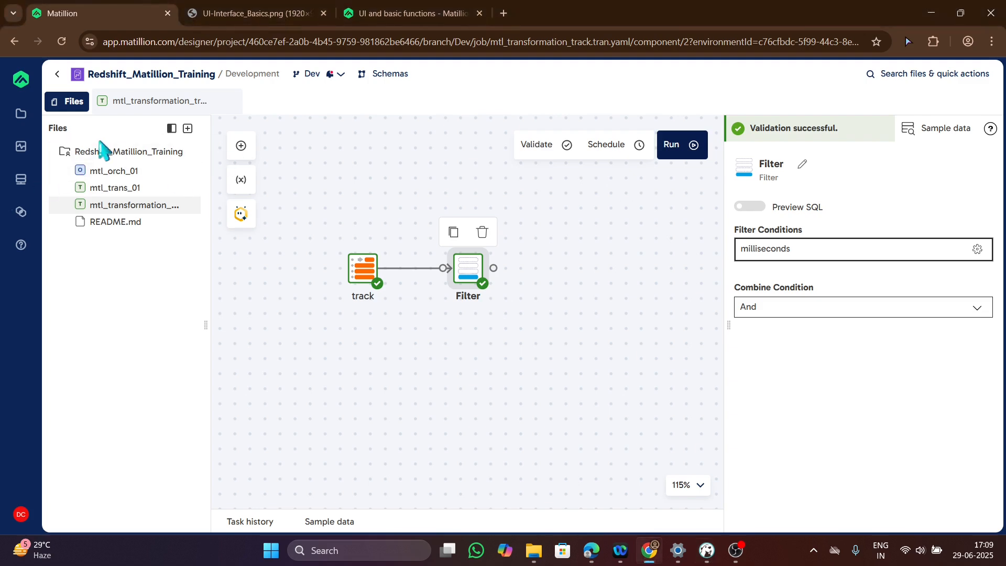
- Add a Calculator component to the transformation pipeline and place it in line after the Filter component
click(187, 129)
click(292, 152)
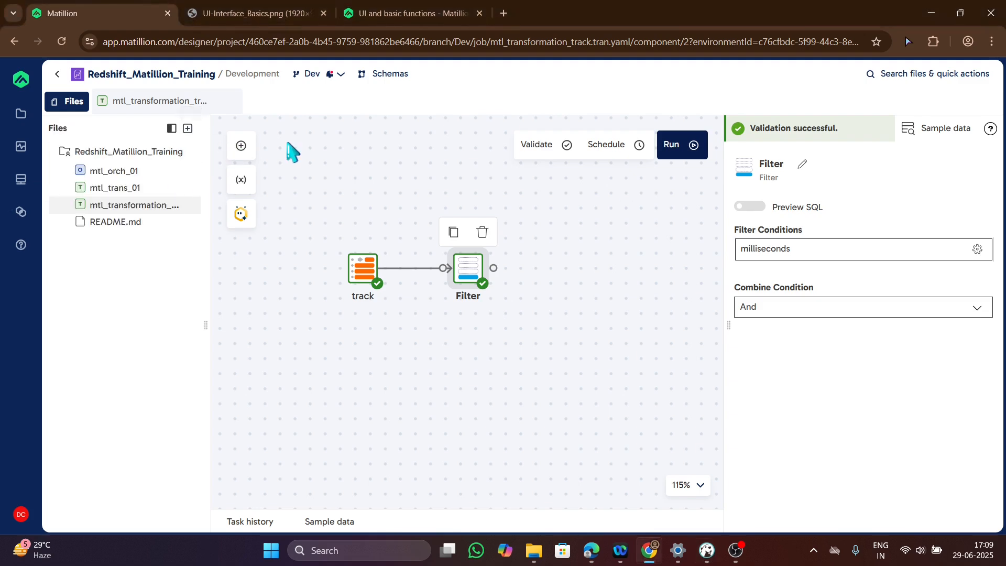
click(242, 147)
text(calculator)
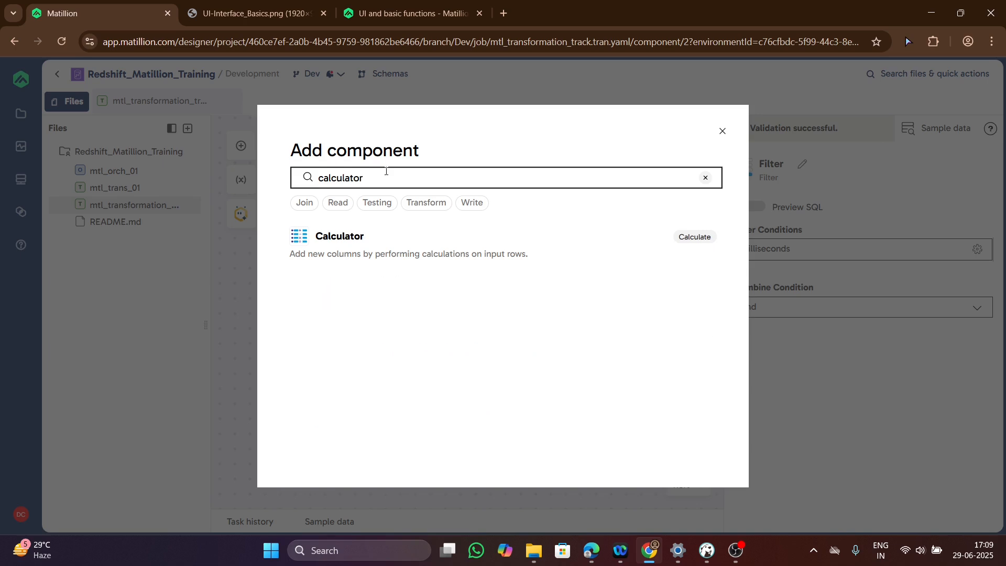
click(385, 231)
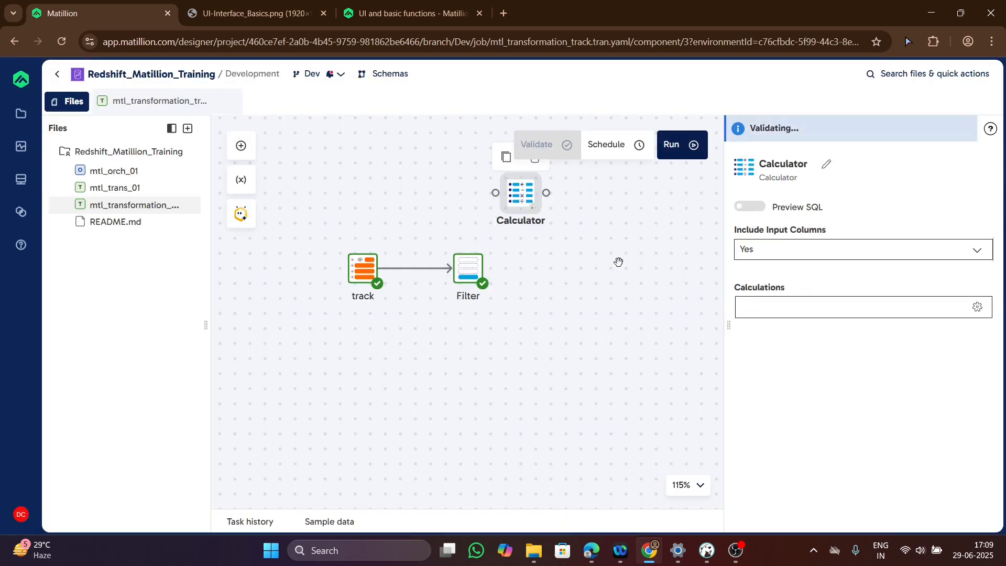
drag(523, 204, 576, 270)
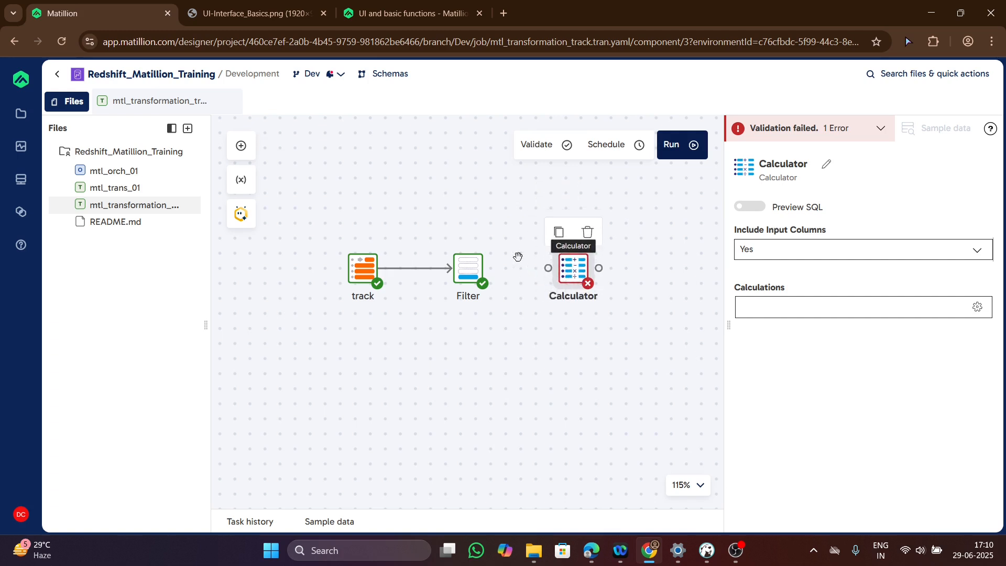
- Connect the Filter component's output to the Calculator and keep the Calculator's Include Input Columns option at Yes
click(477, 270)
drag(497, 272, 572, 272)
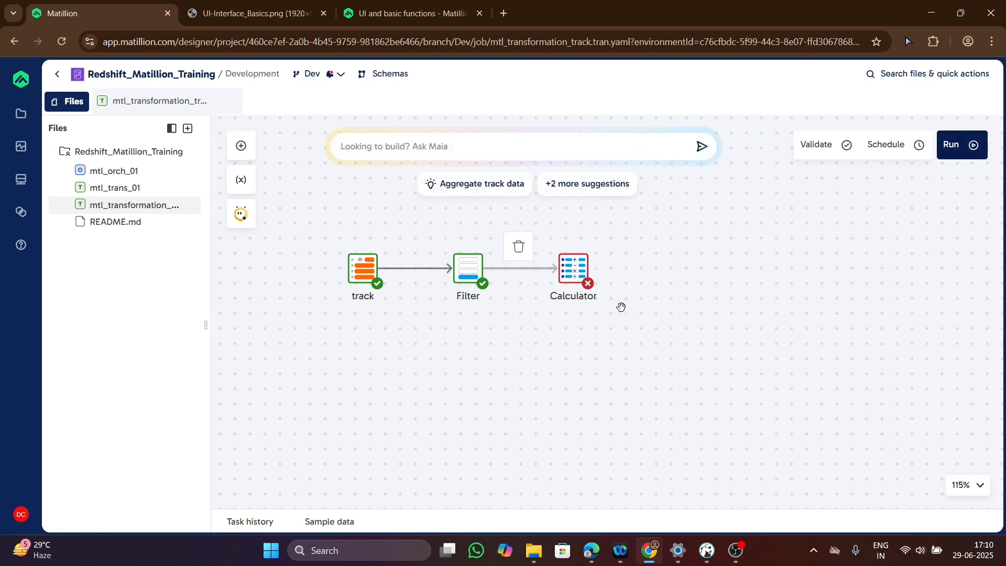
click(575, 270)
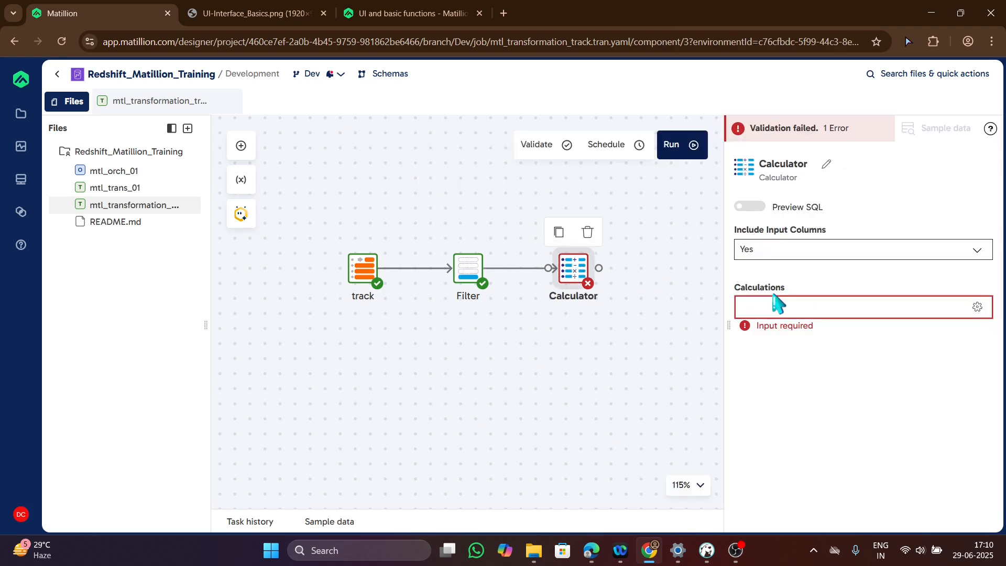
click(804, 247)
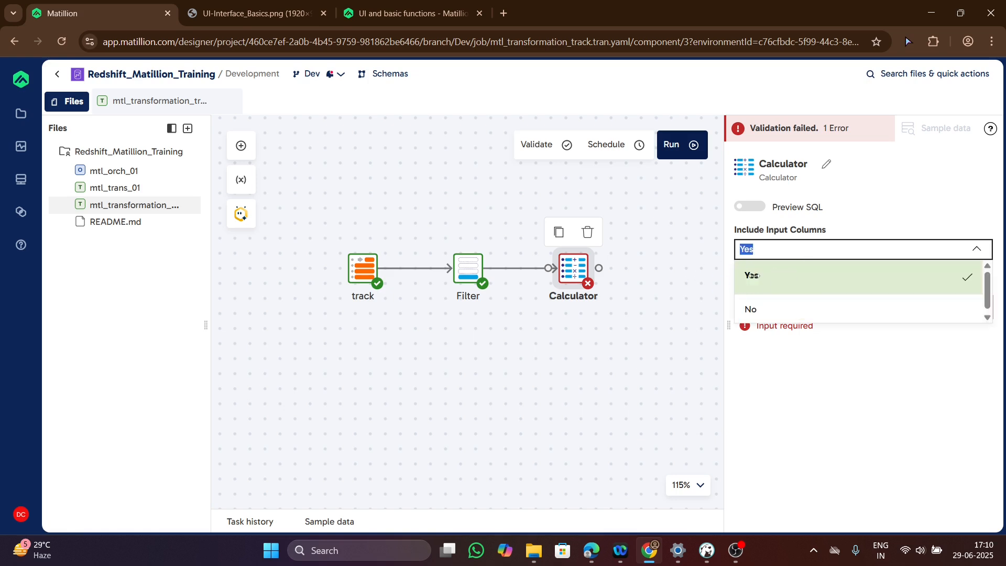
click(784, 276)
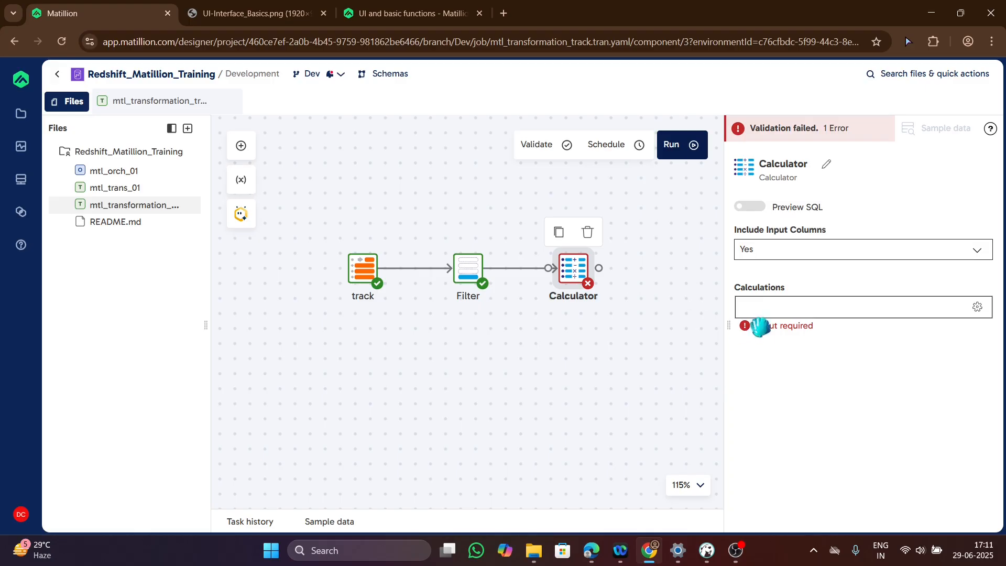
- Create a calculation in the Calculator named Minutes, copying the alias from Example Query 1 in DBeaver
click(801, 315)
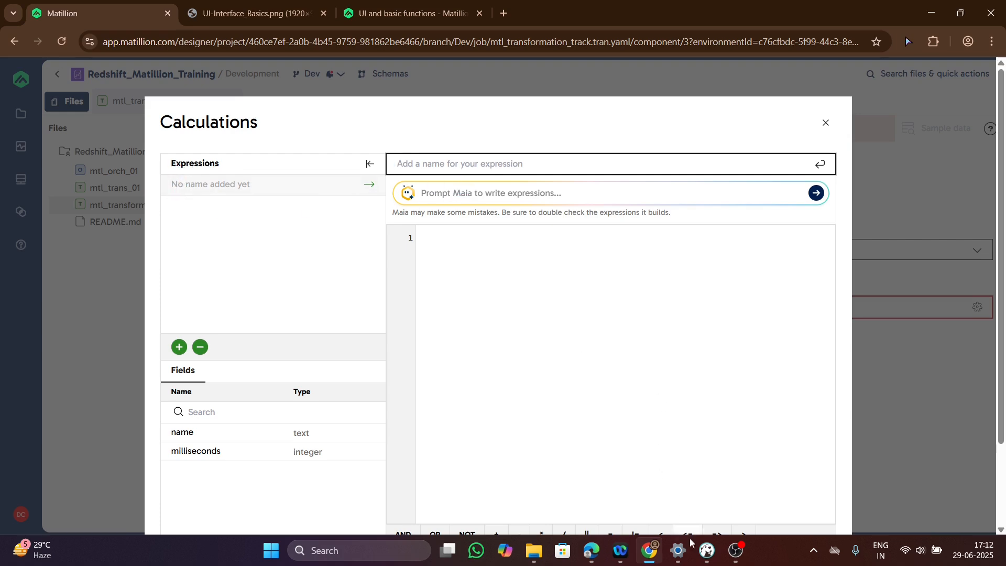
click(707, 550)
click(743, 106)
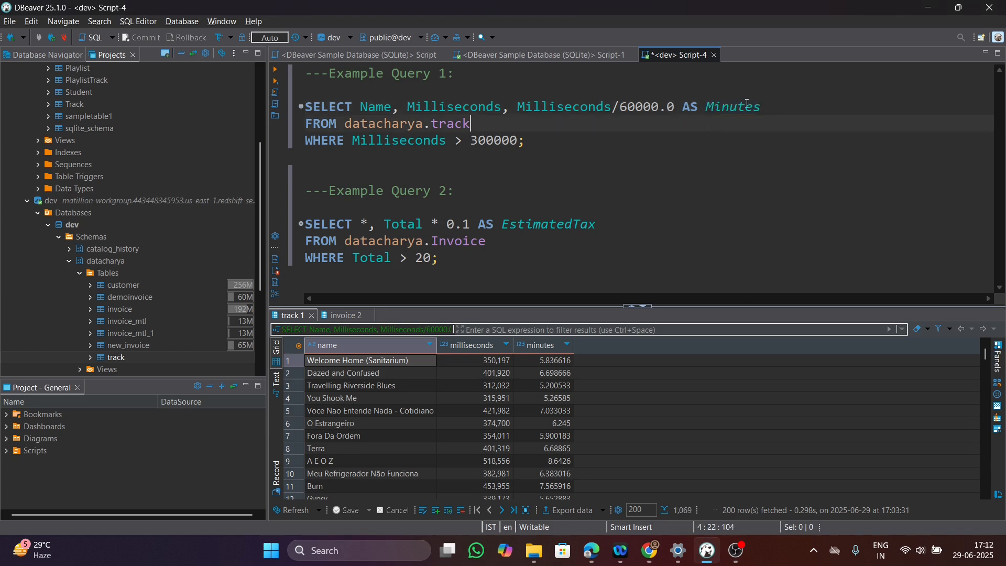
double_click(746, 104)
key(ctrl+c)
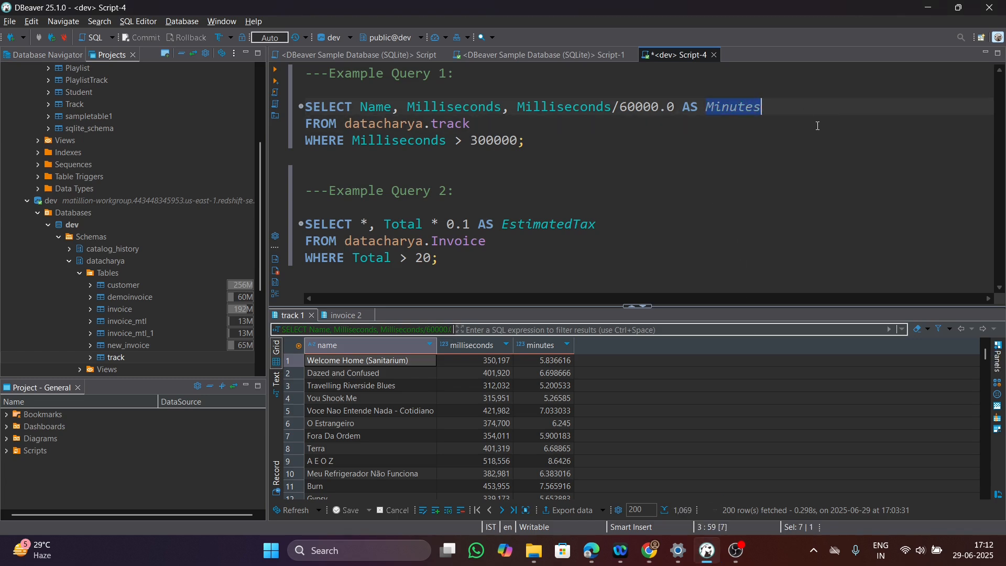
key(alt+Tab)
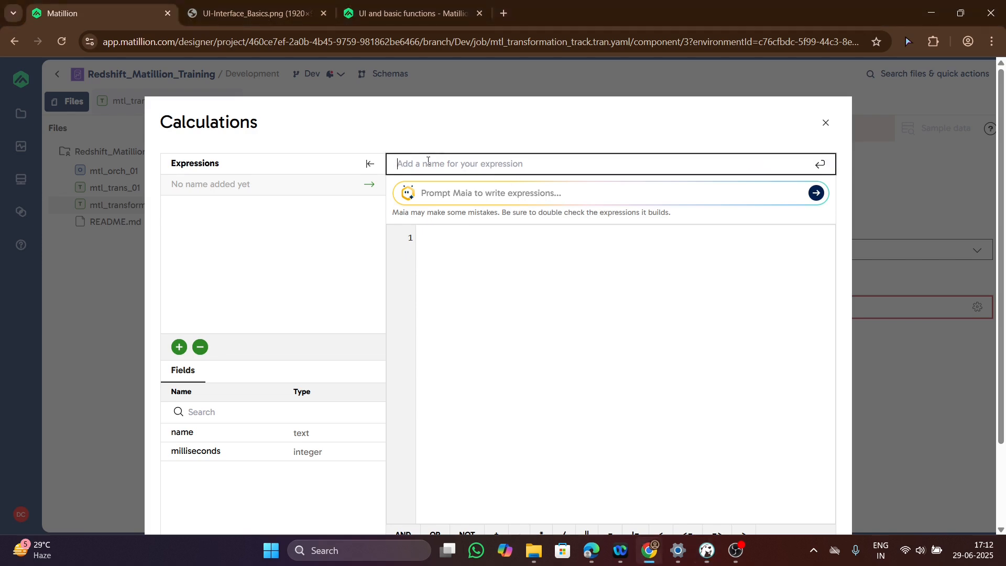
key(ctrl+v)
click(428, 238)
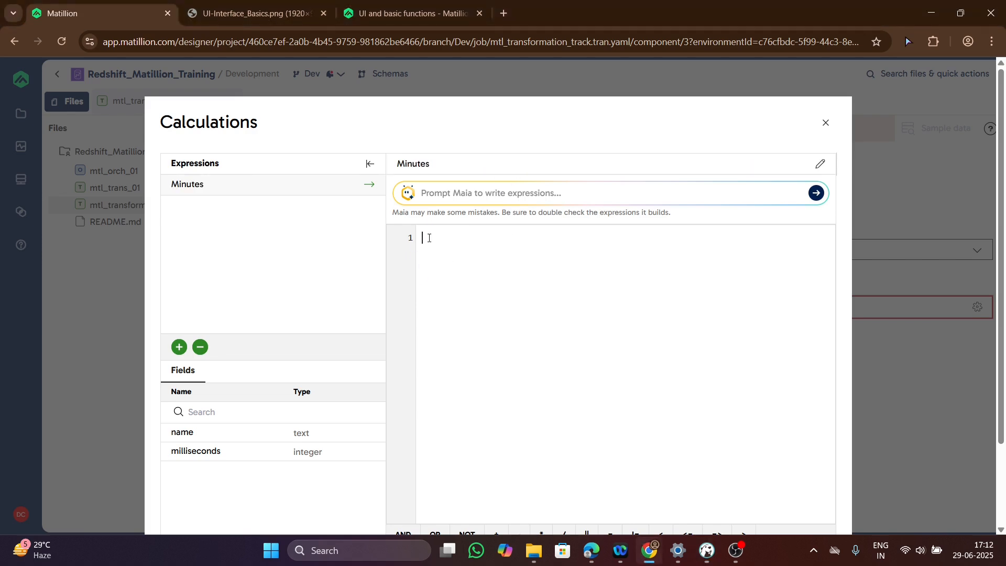
- Define the Minutes expression as "milliseconds"/60000 based on the DBeaver query, and save the calculations
key(alt+Tab)
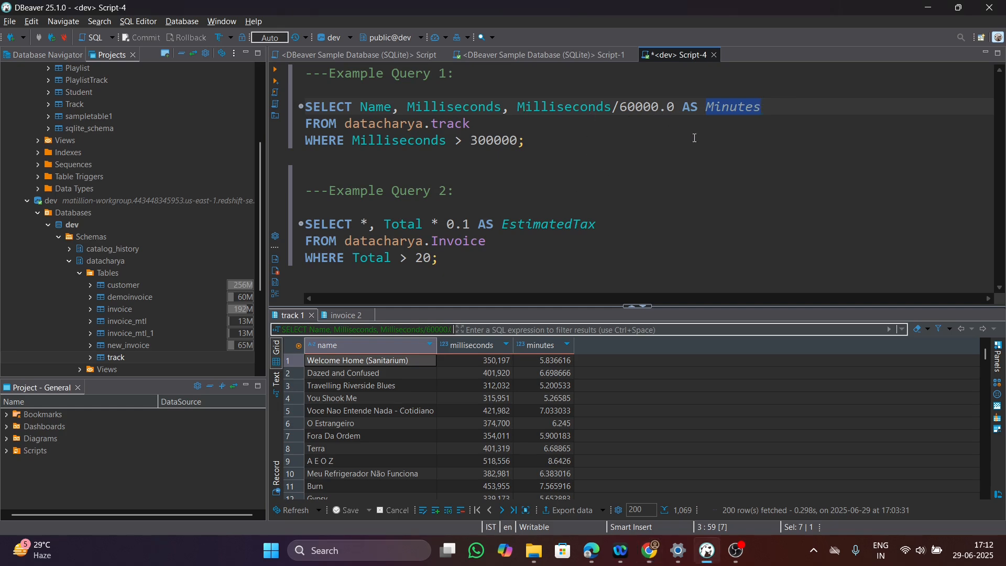
key(alt+Tab)
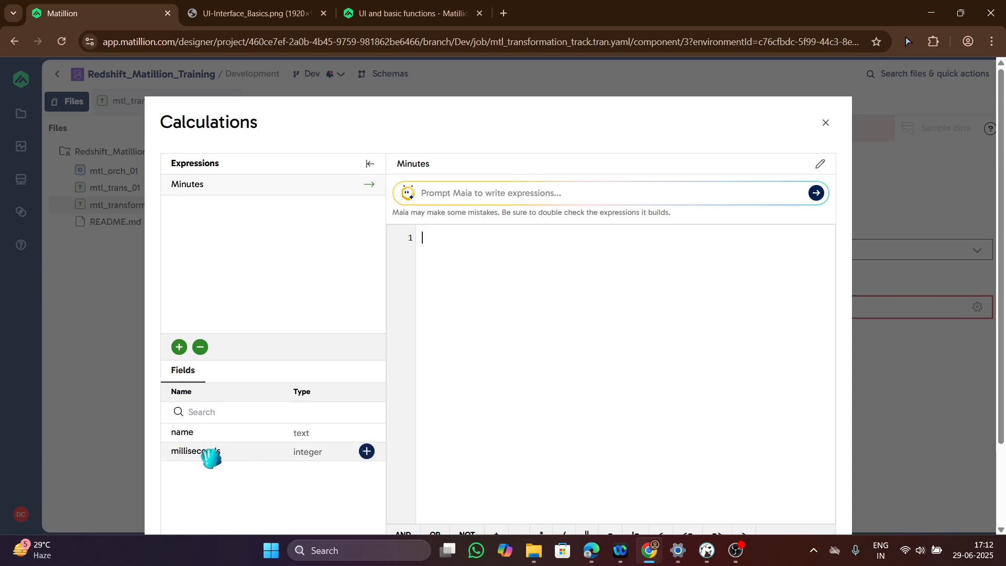
drag(211, 457, 422, 367)
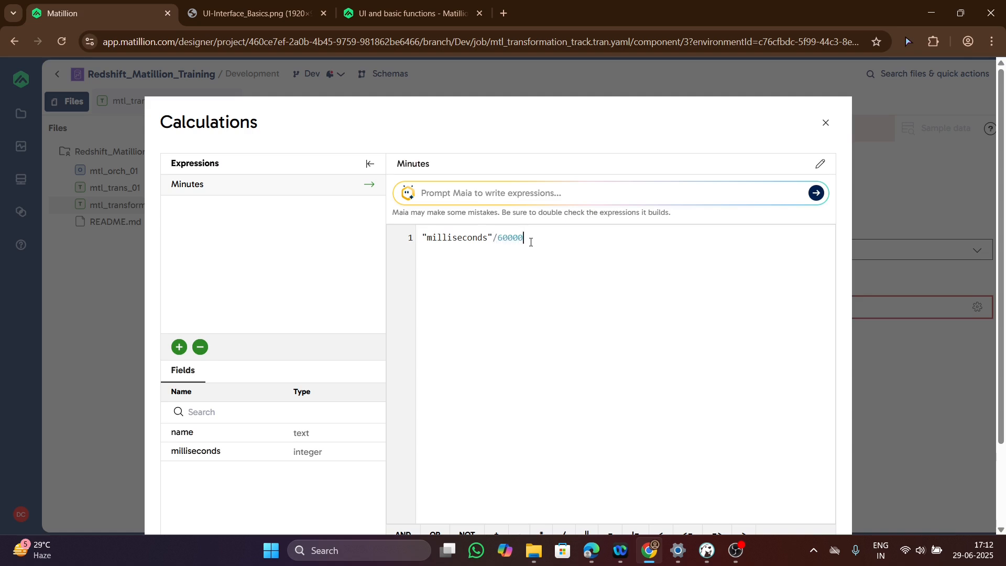
key(alt+Tab)
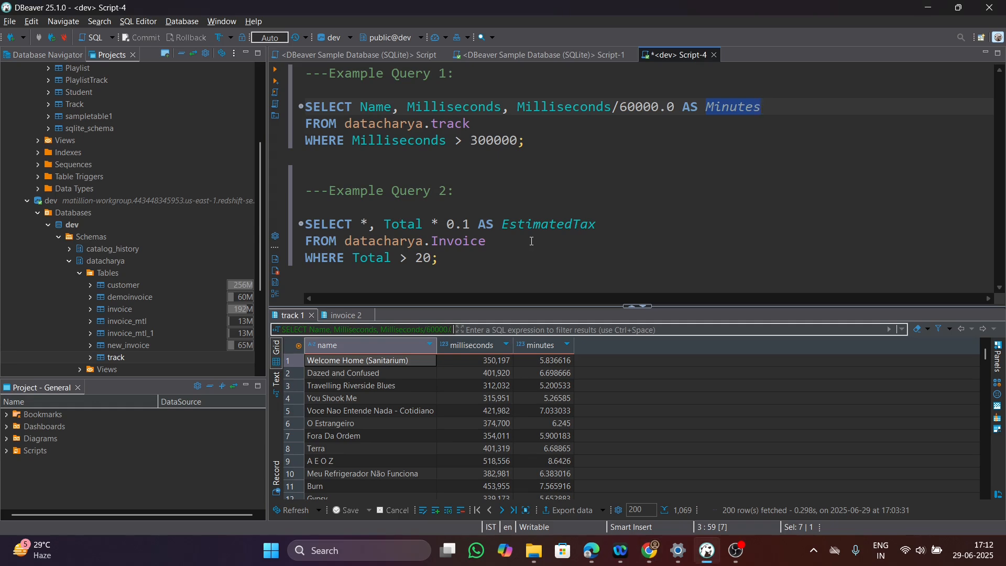
key(alt+Tab)
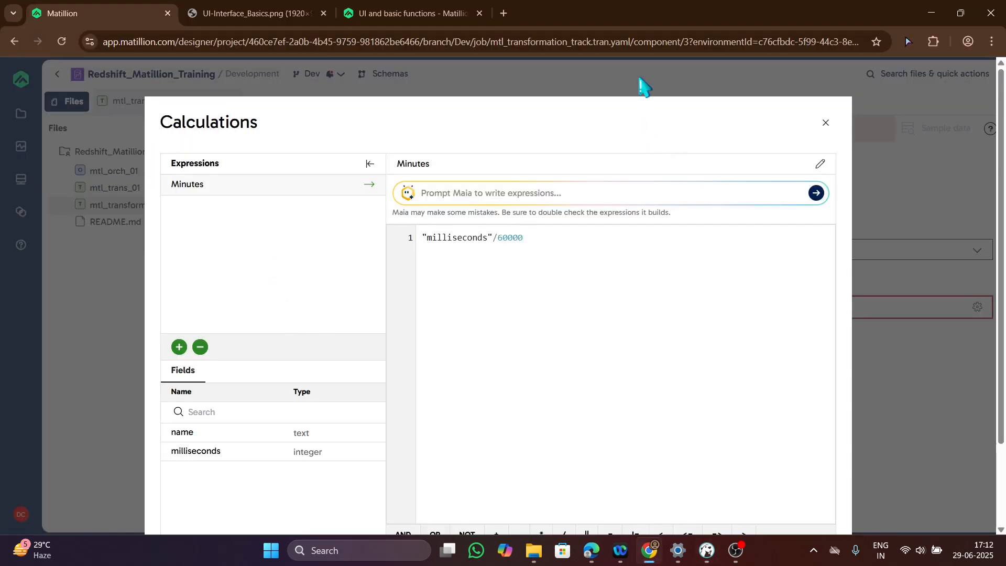
scroll(937, 425, down, 2)
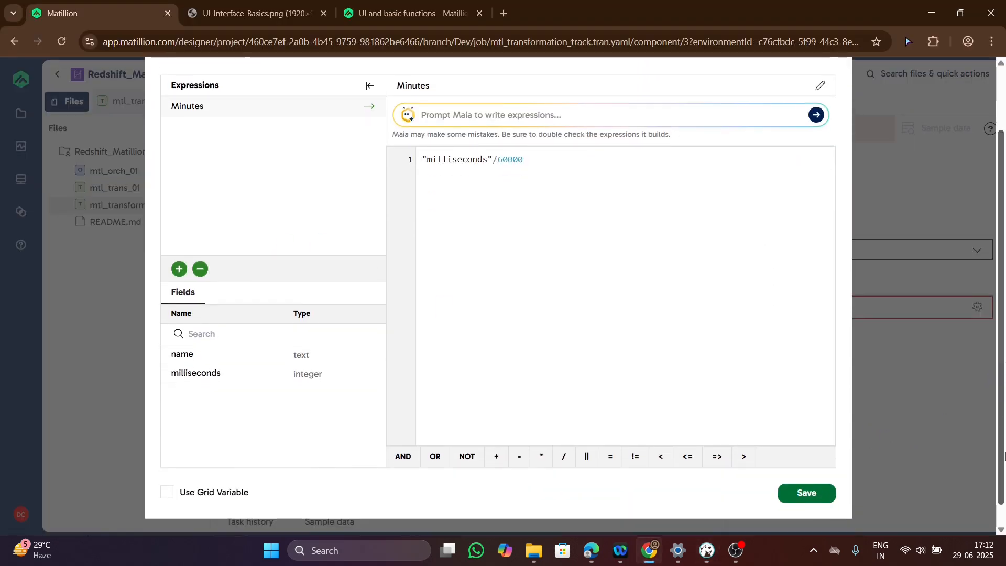
click(807, 495)
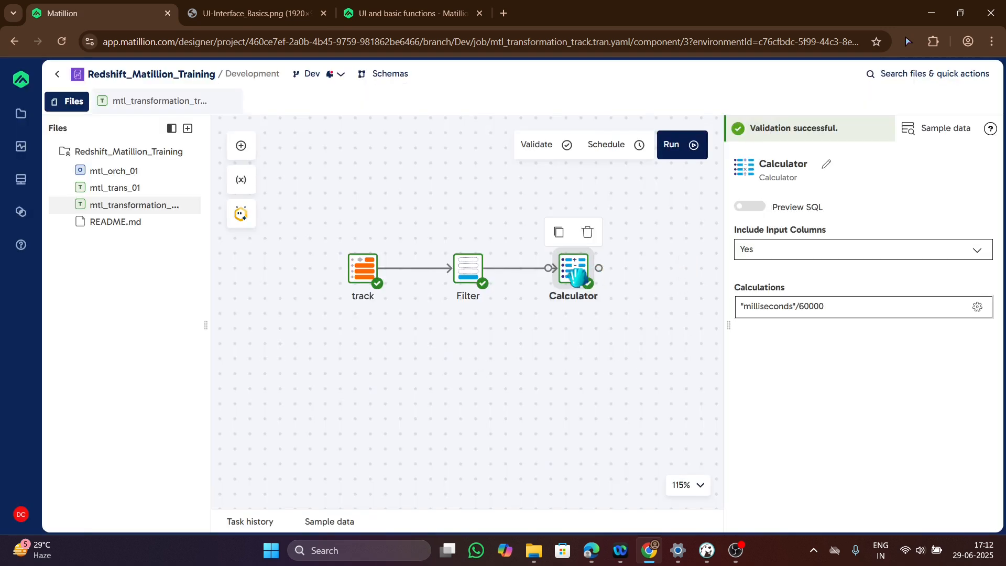
- Load the Calculator's sample data and review the name, milliseconds and minutes columns, then close the preview
click(819, 309)
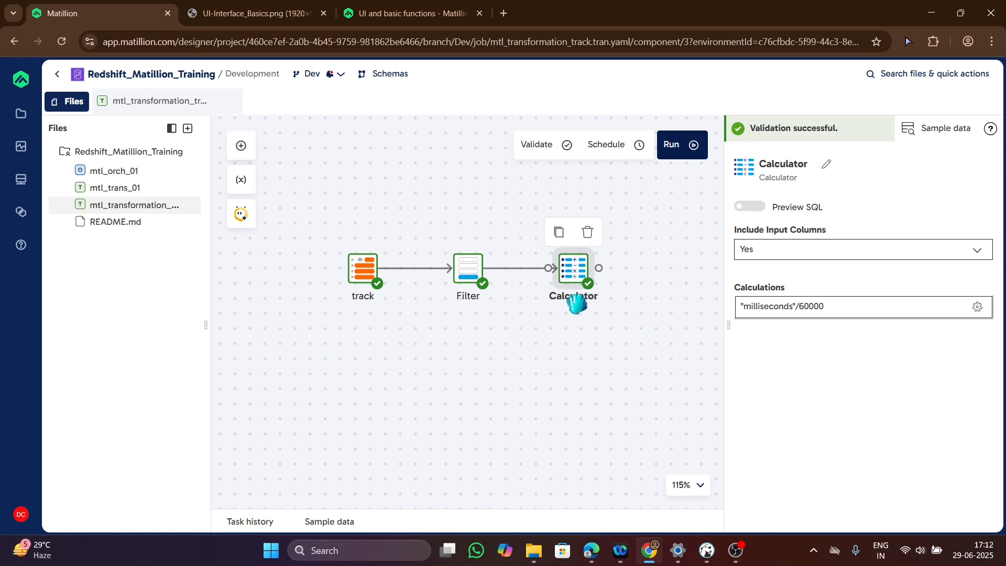
click(935, 128)
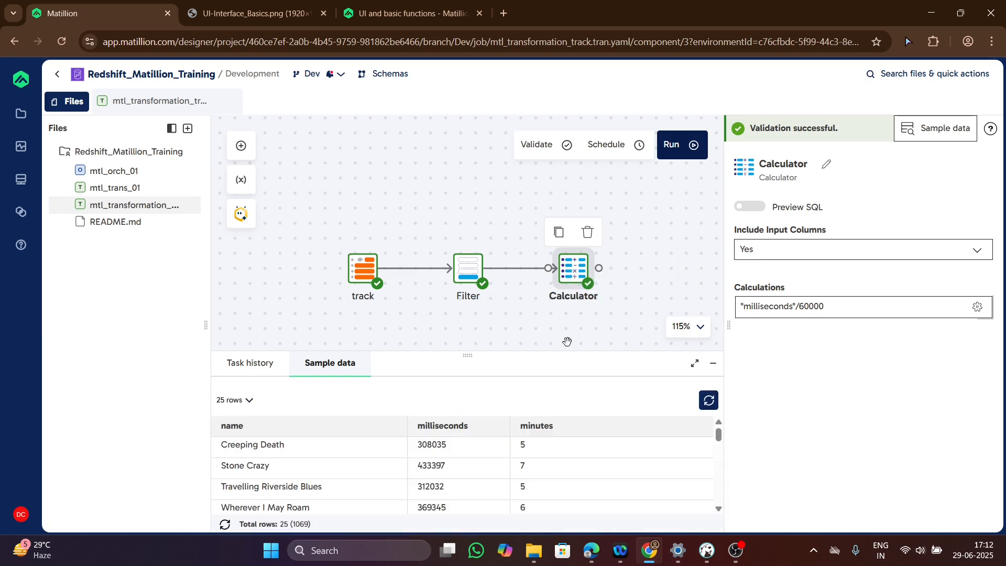
drag(468, 358, 487, 272)
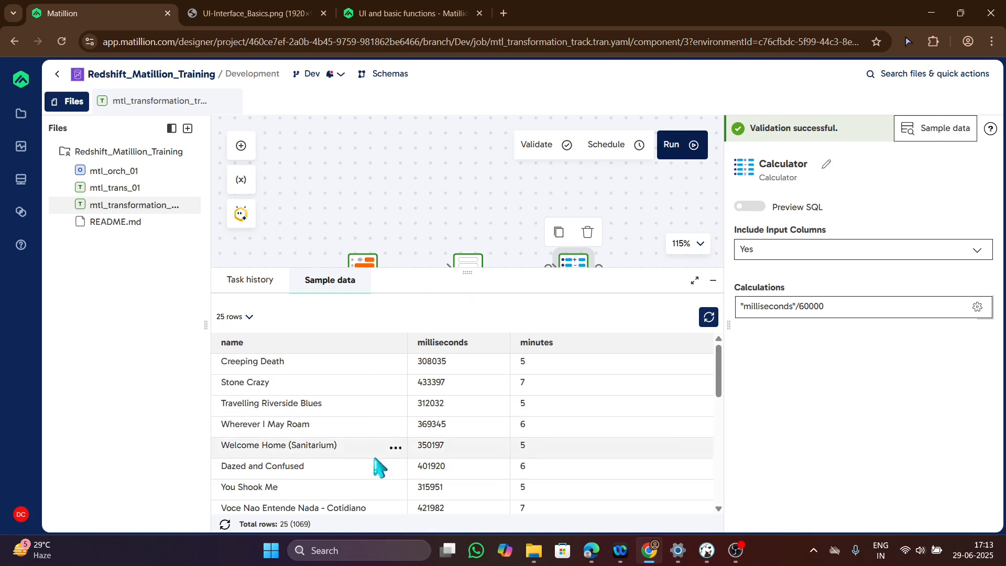
scroll(377, 464, down, 3)
scroll(378, 467, down, 4)
click(712, 280)
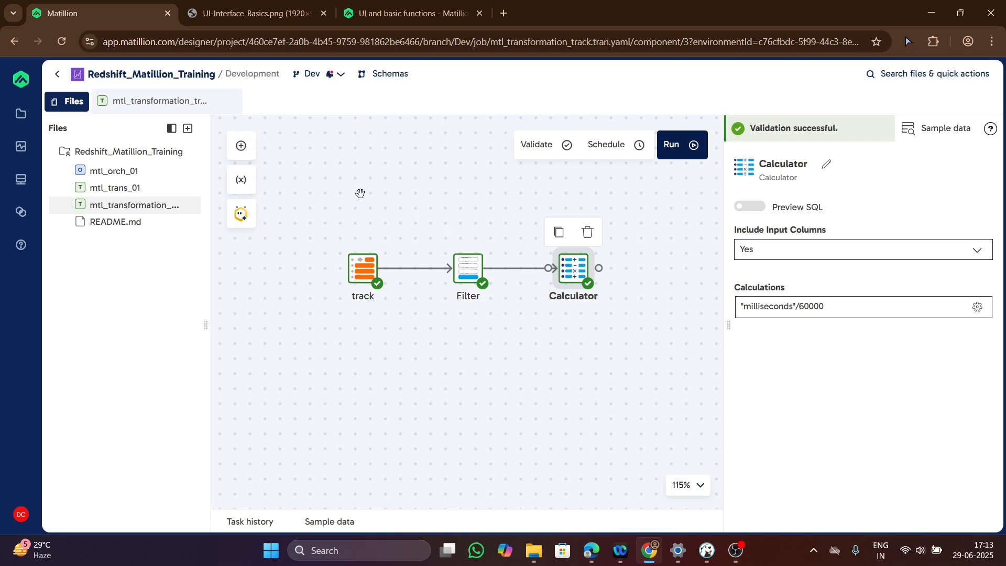
- Add a Rewrite Table component to the pipeline and place it in line after the Calculator
click(241, 146)
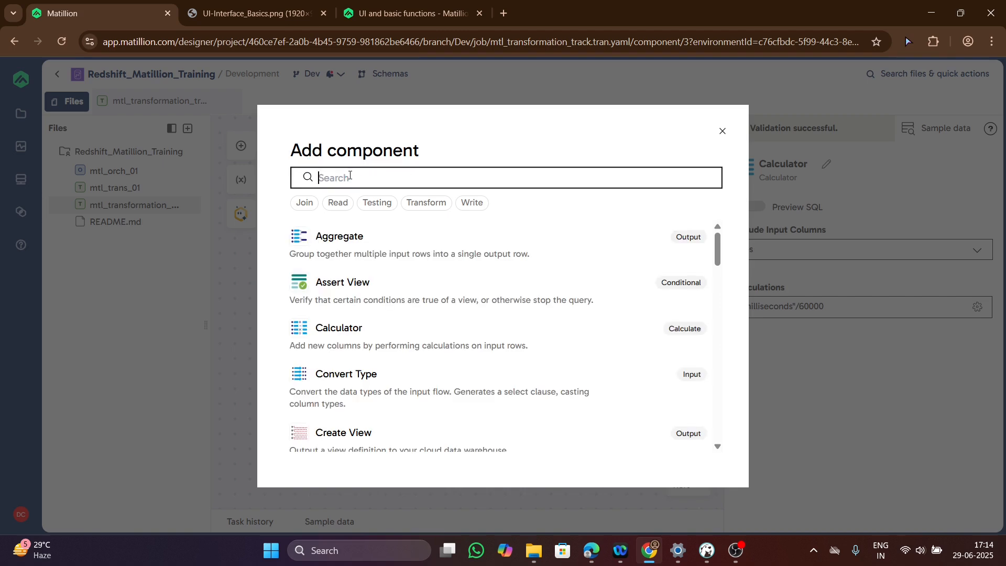
text(rew)
text(rite)
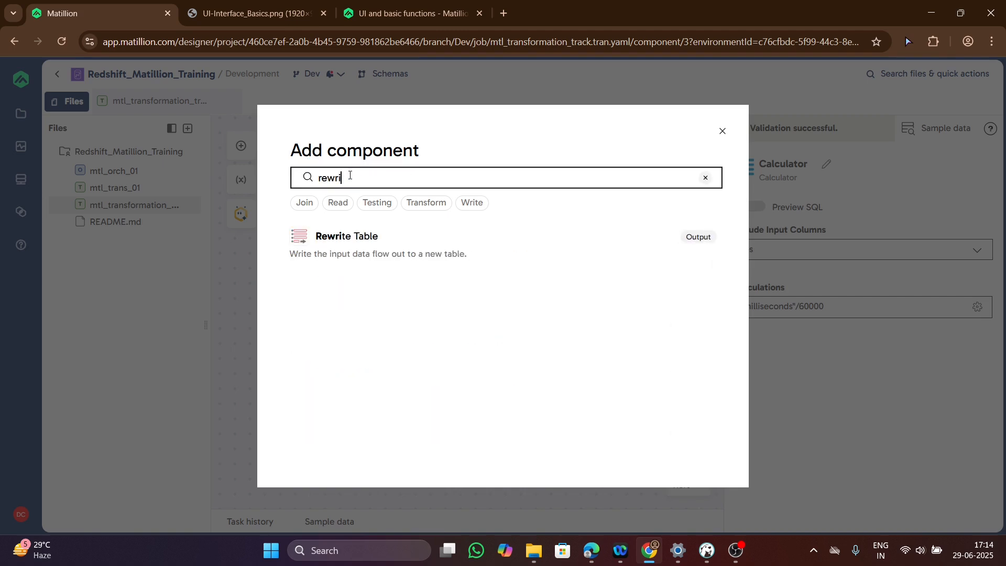
click(400, 254)
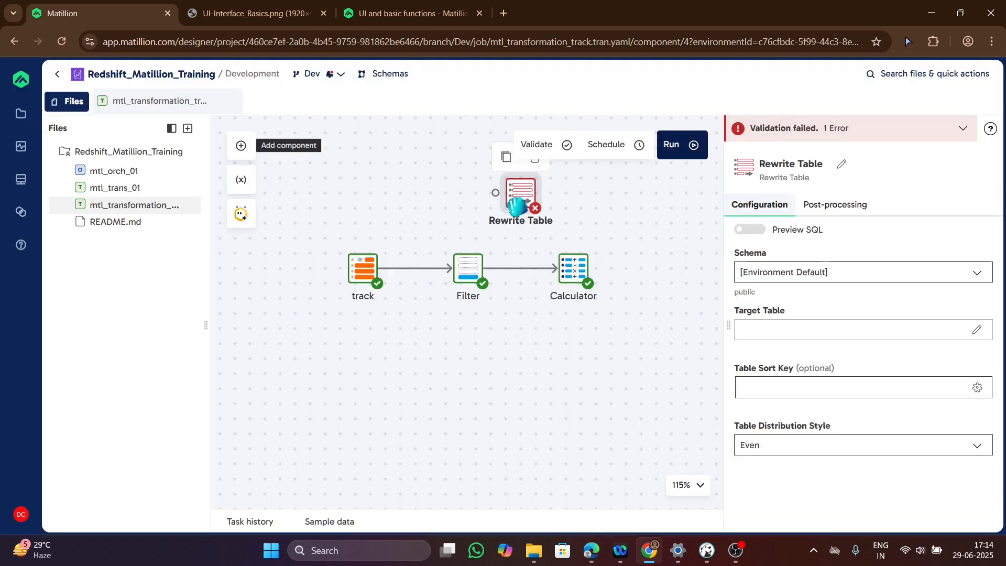
drag(518, 204, 676, 272)
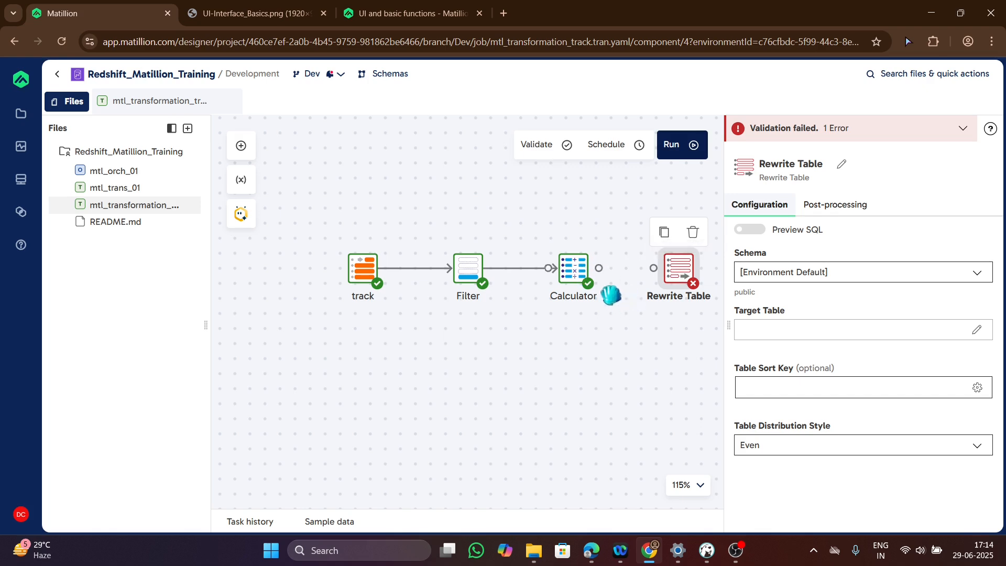
- Connect the Calculator's output to the input of the Rewrite Table component and select Rewrite Table
click(599, 267)
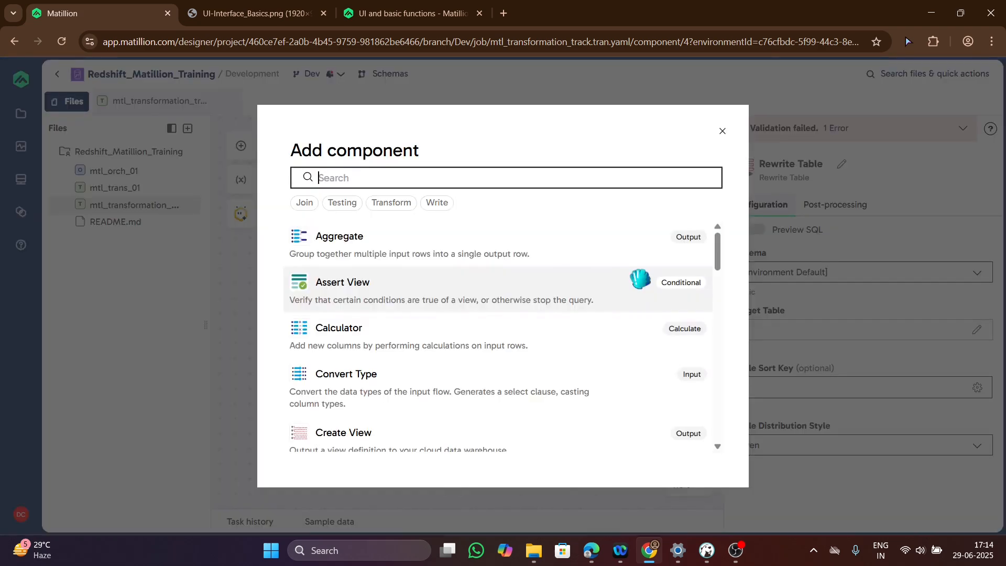
click(721, 131)
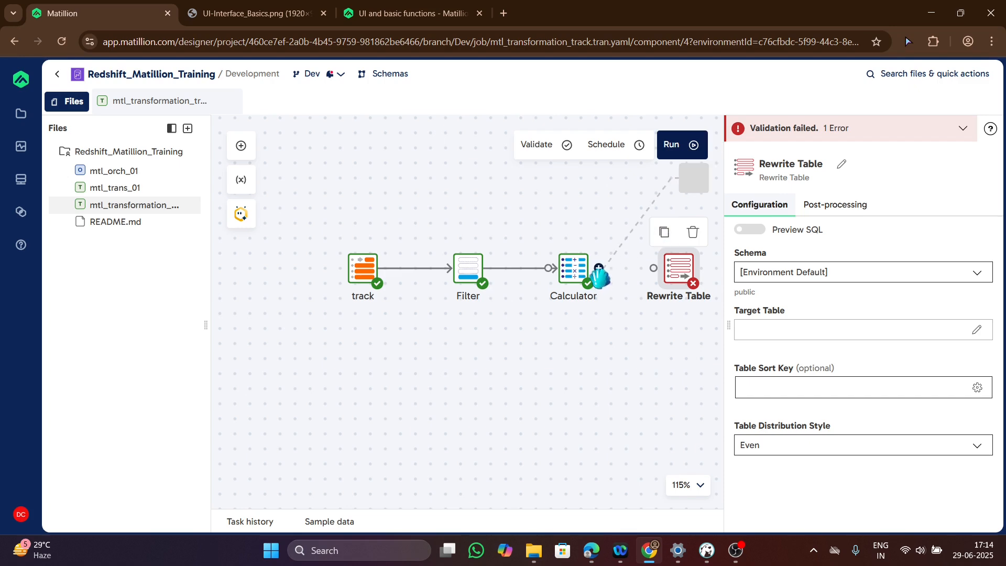
drag(599, 267, 718, 280)
click(703, 279)
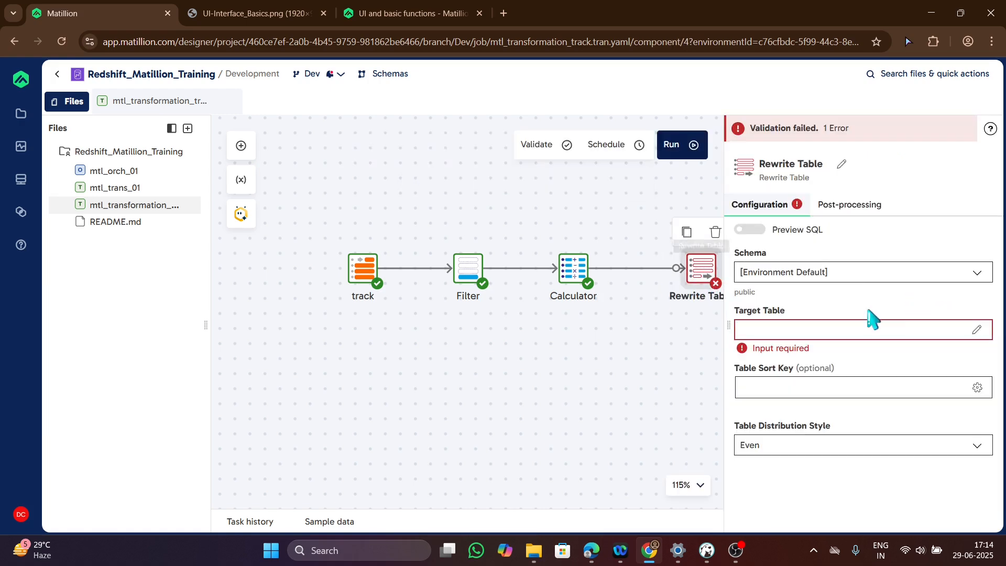
- Set the Rewrite Table component's schema to datacharya and its target table to track_transformation
click(977, 278)
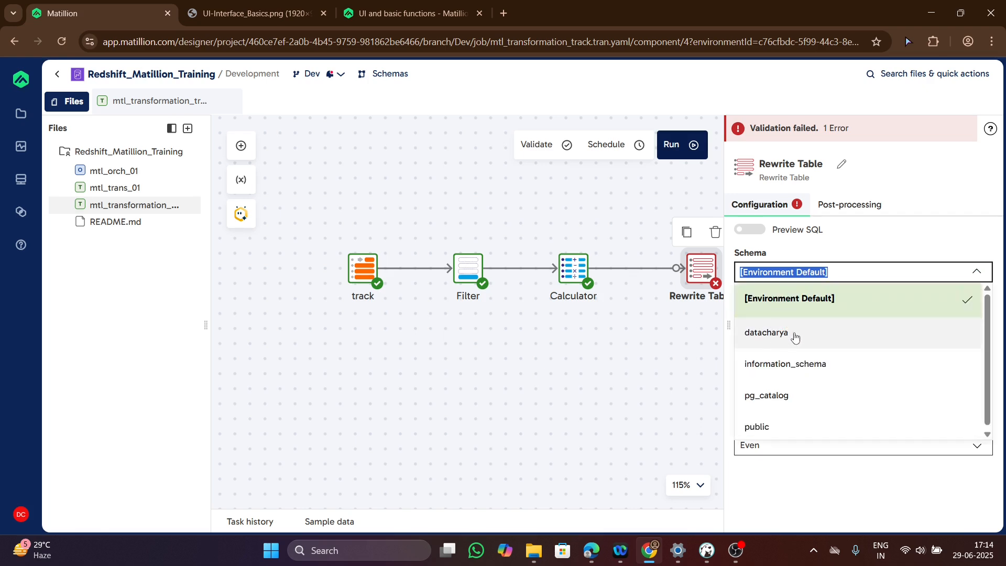
click(794, 337)
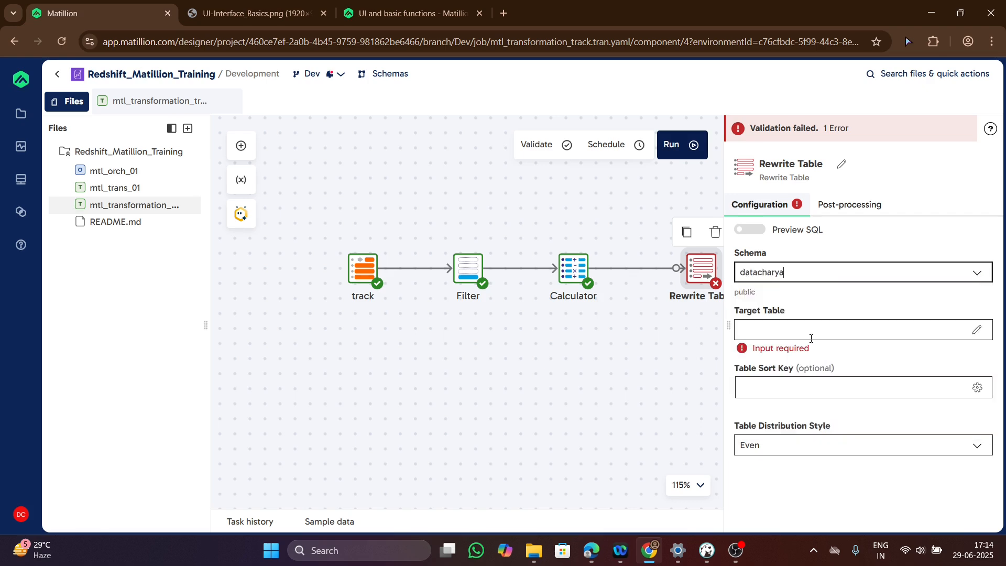
click(778, 328)
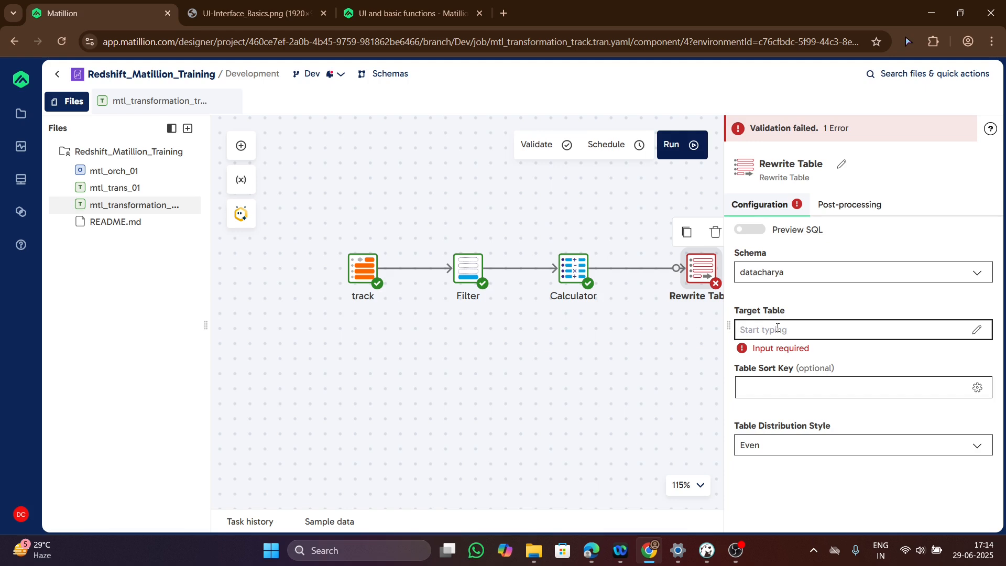
text(tra)
key(BackSpace)
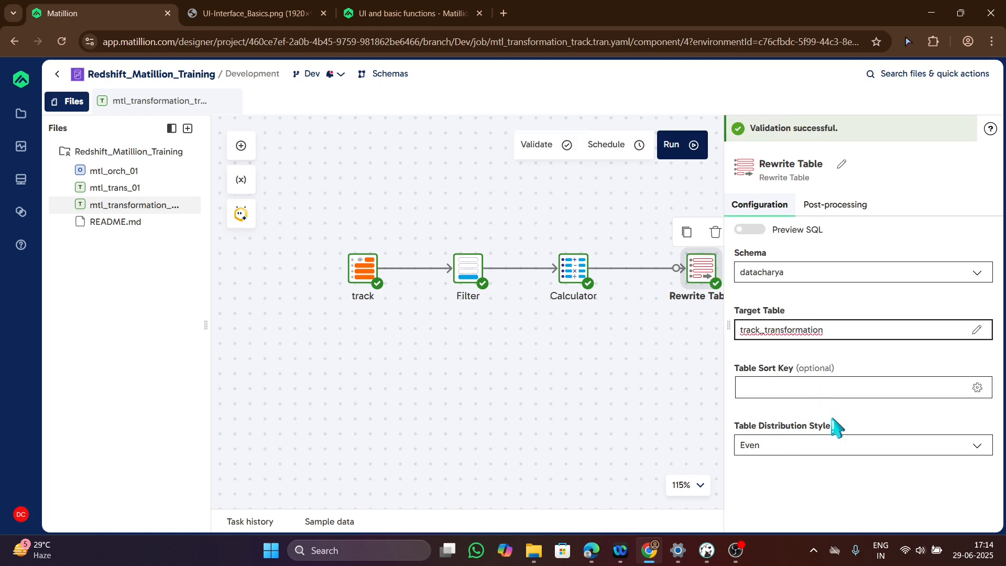
- Close the Rewrite Table settings and run the track transformation pipeline
click(788, 409)
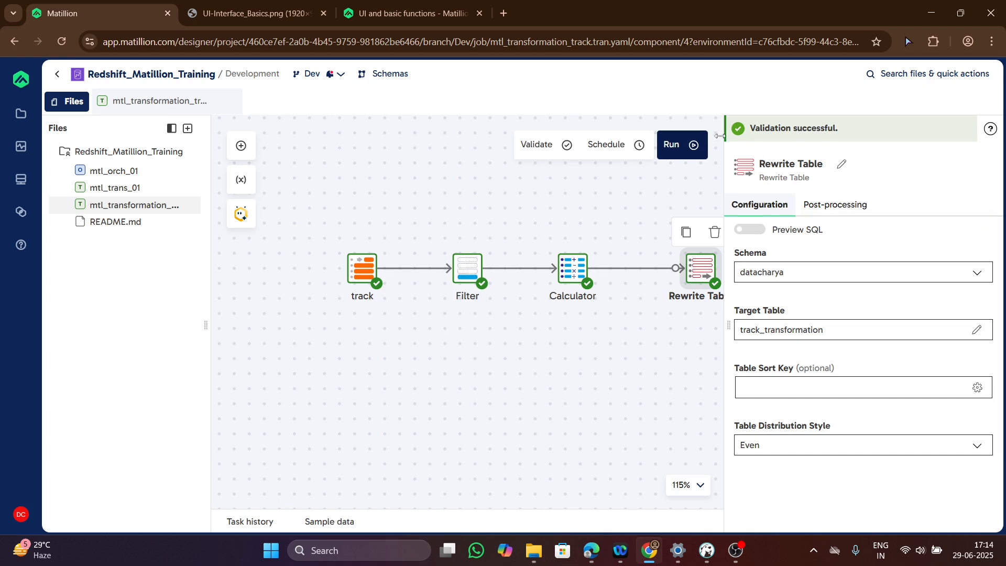
drag(709, 278, 681, 280)
click(617, 319)
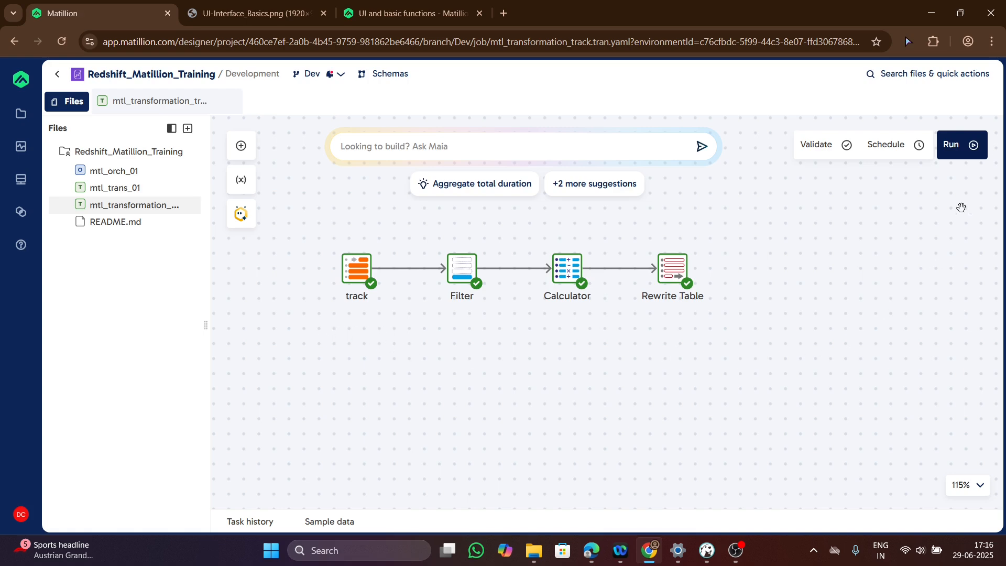
click(963, 152)
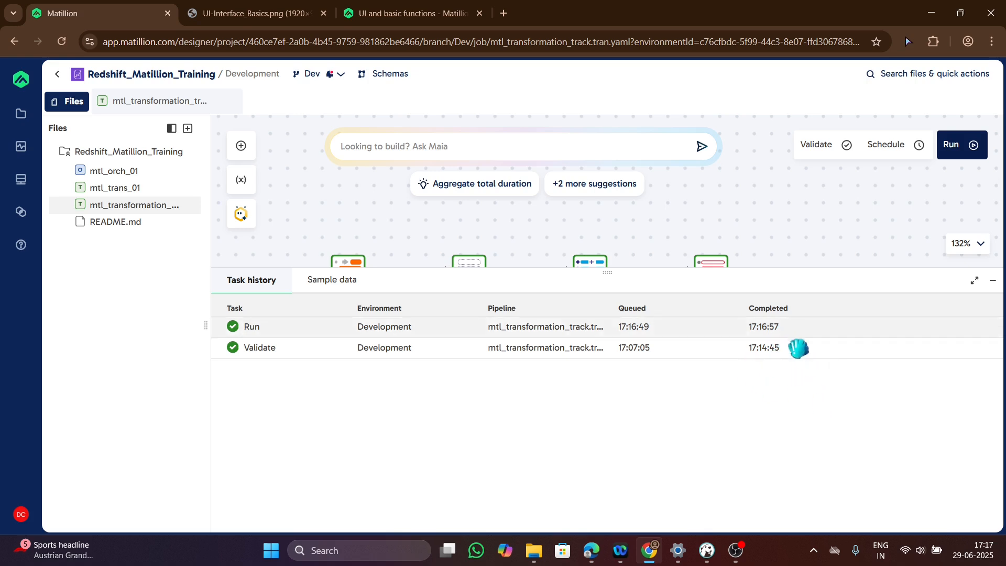
- Switch to DBeaver and write a query below Example Query 1 selecting all columns from the transformation table in the datacharya schema
mouse_move(710, 561)
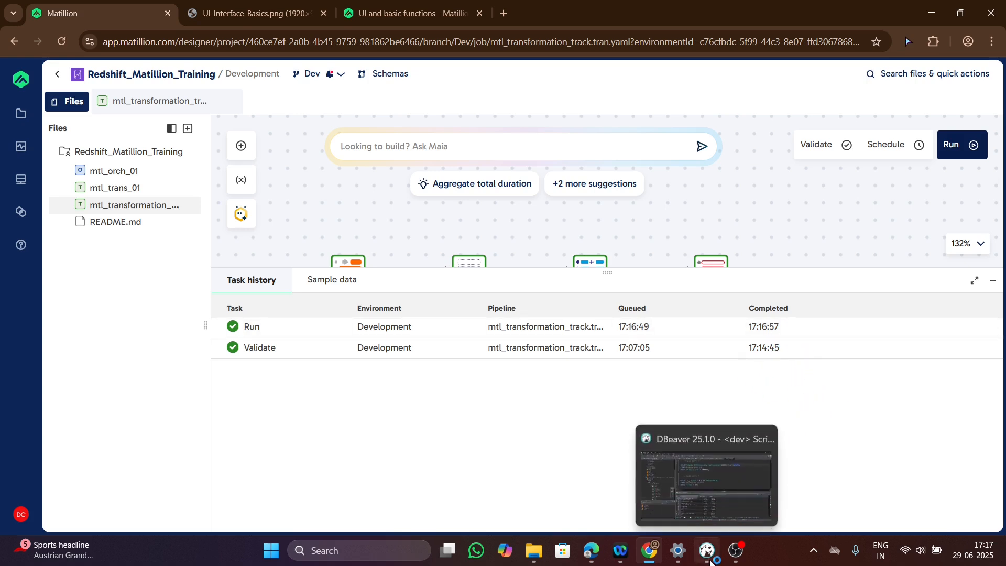
click(709, 561)
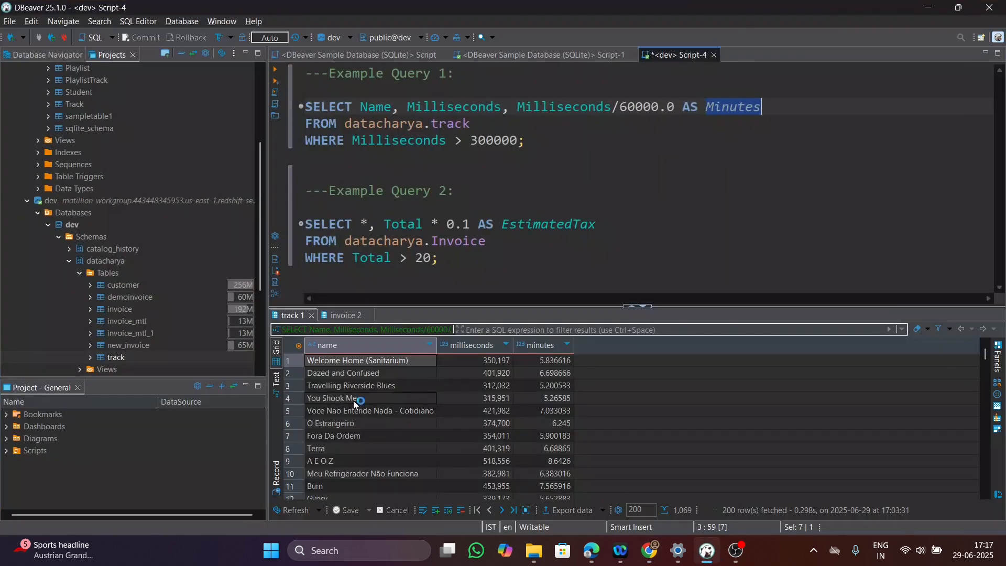
click(318, 163)
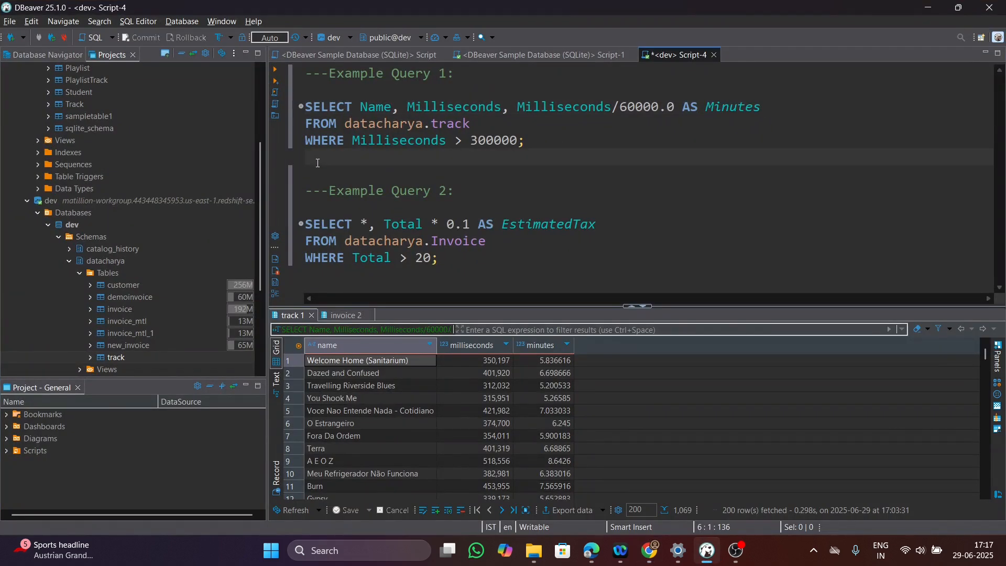
key(Return)
text(s)
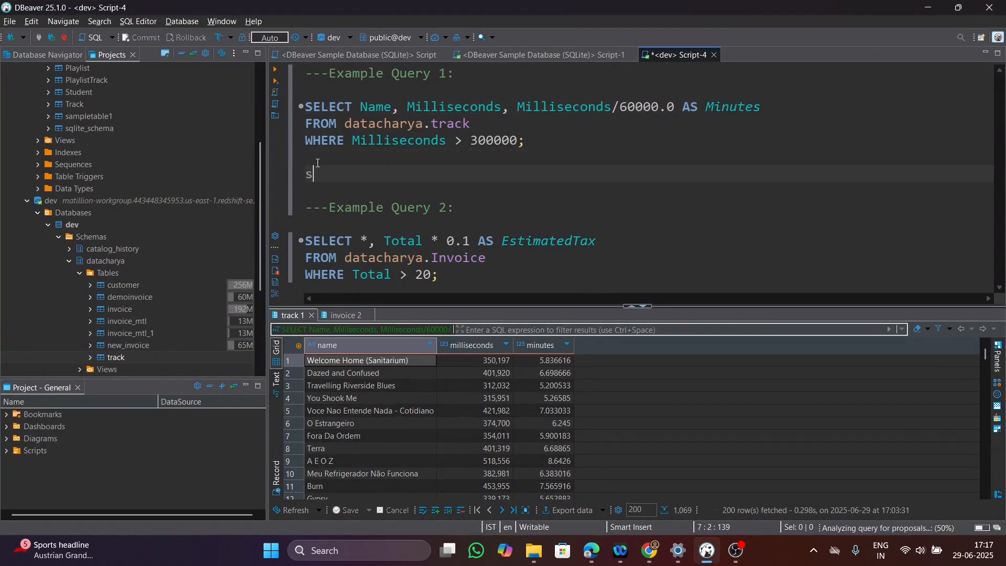
text(ele)
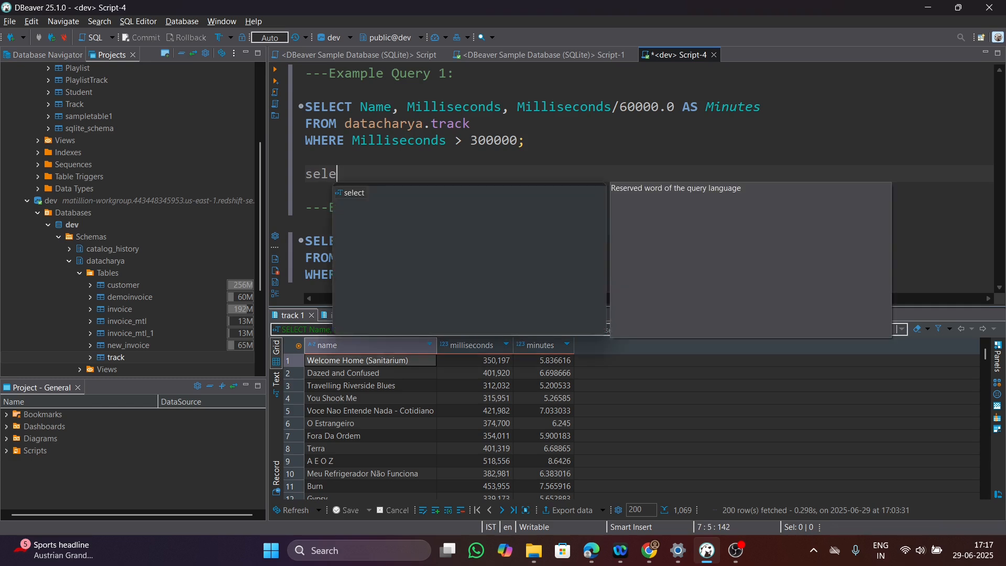
text(ct * from)
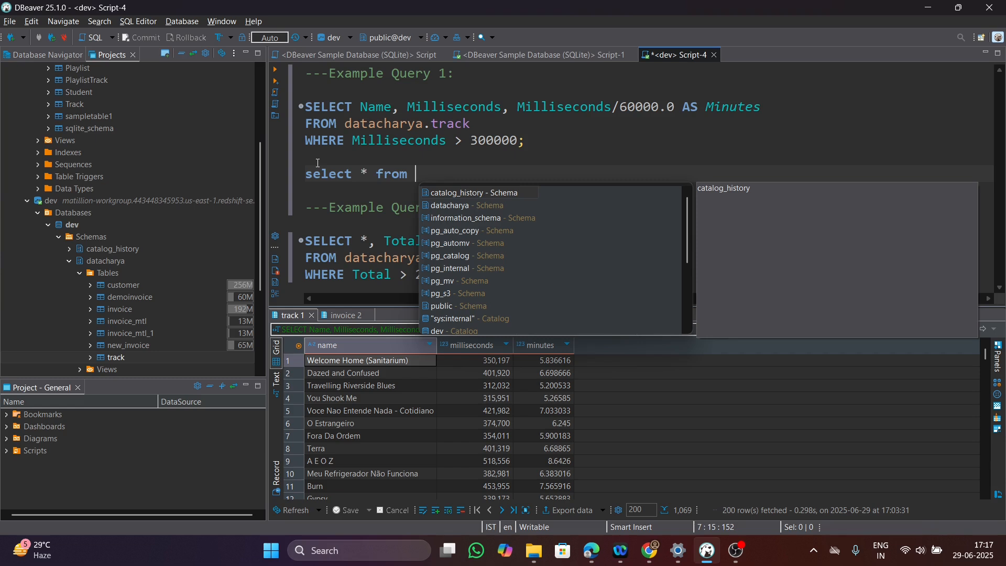
text( datacharya)
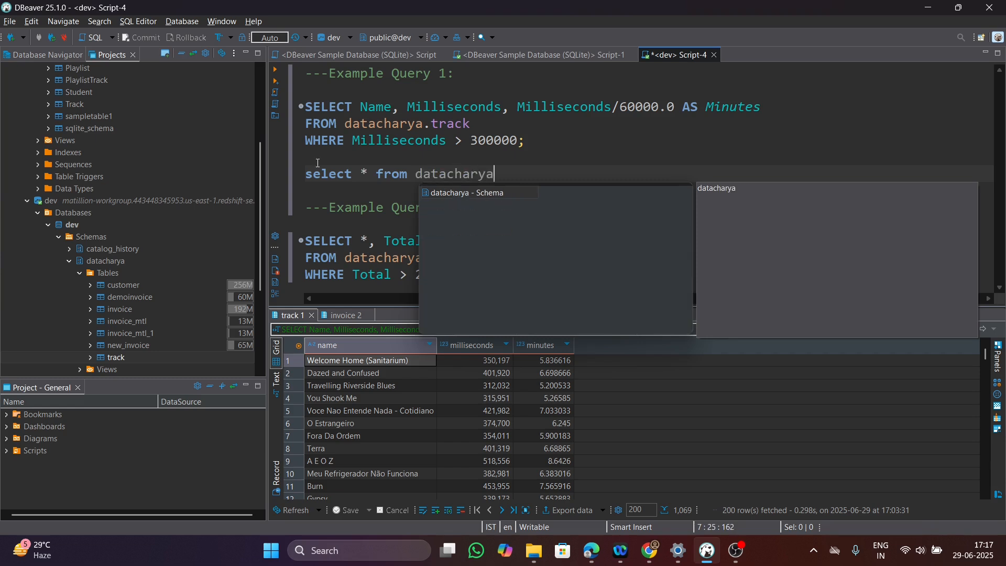
text(.tra)
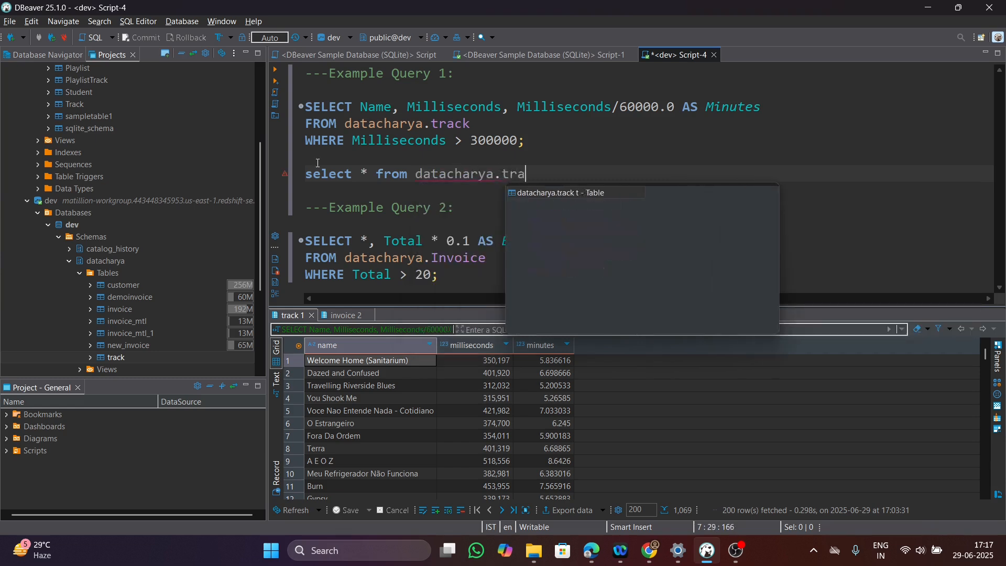
key(BackSpace)
key(BackSpace)
key(BackSpace)
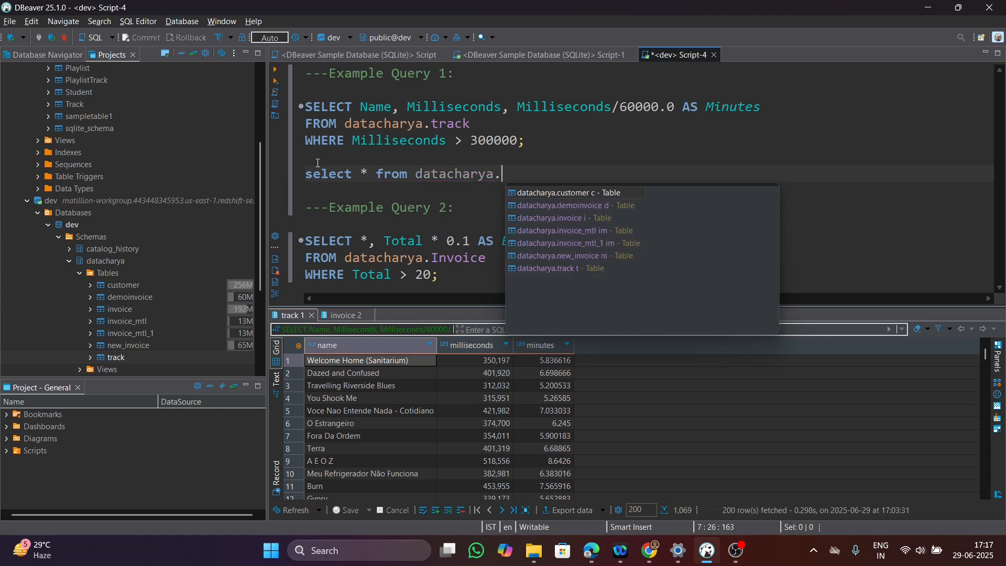
text(tra)
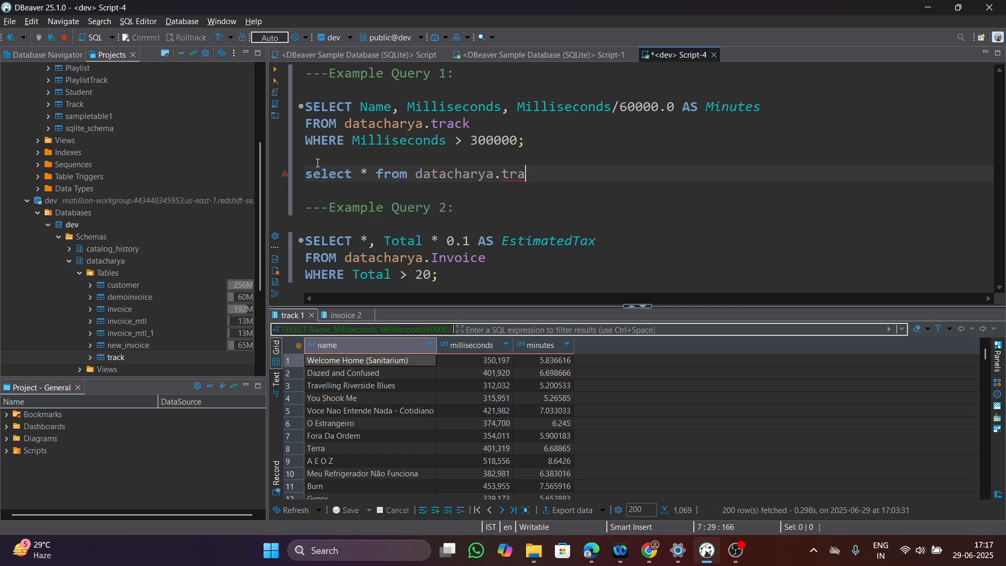
text(nsac)
text(_tra)
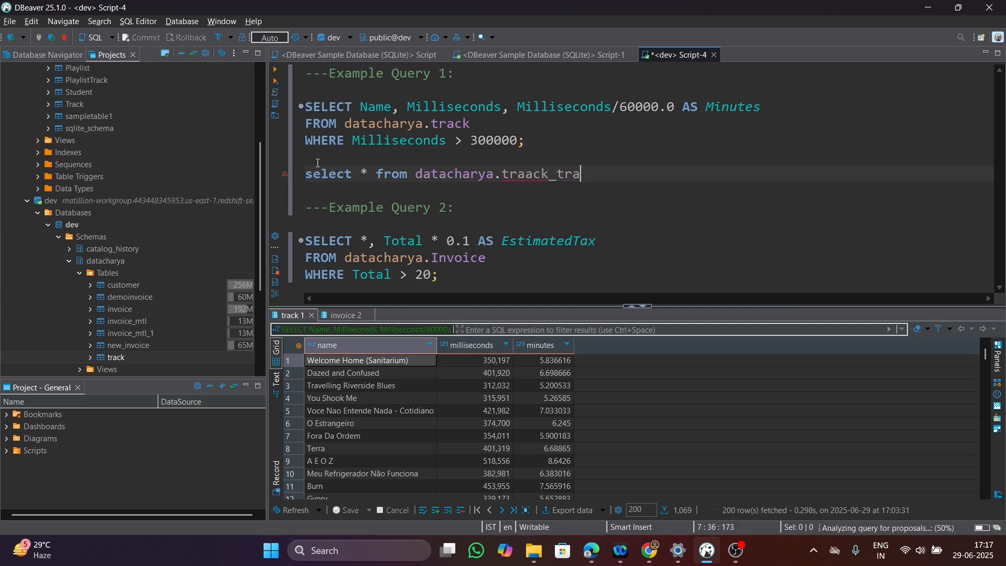
text(nsforamtion)
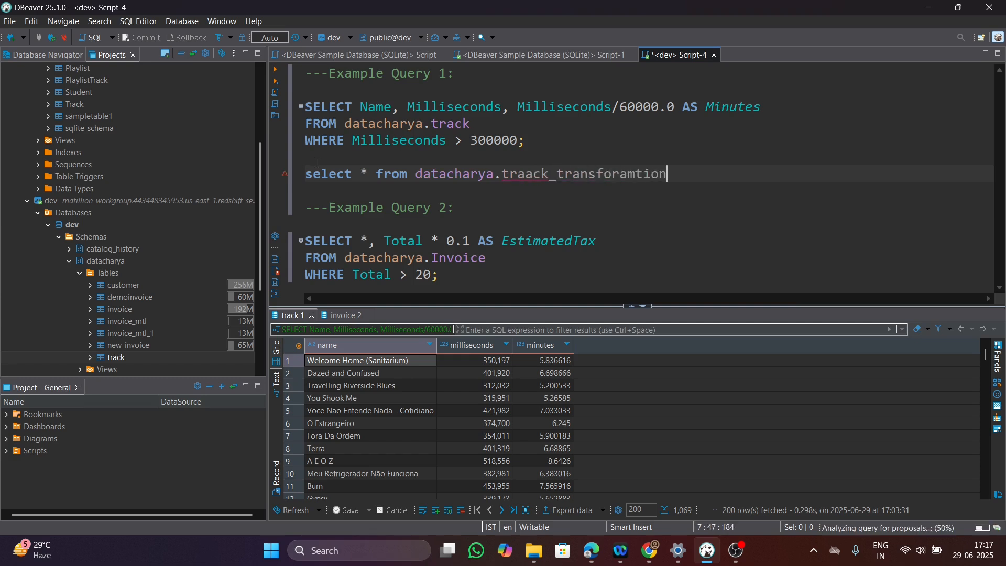
- Correct the table name in the new query to track_transformation
key(BackSpace)
key(BackSpace)
key(BackSpace)
key(BackSpace)
key(BackSpace)
key(BackSpace)
text(matio)
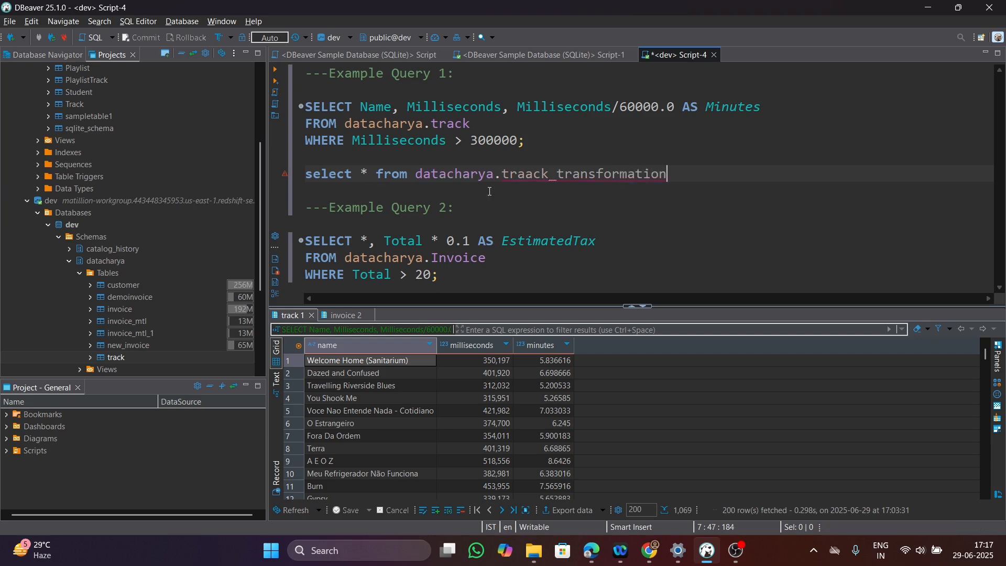
key(BackSpace)
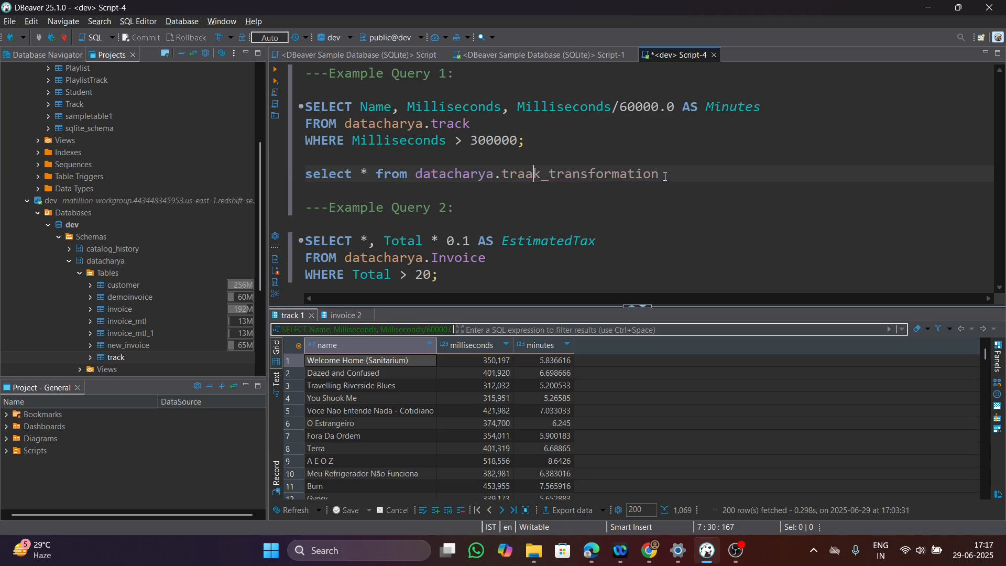
key(BackSpace)
text(c)
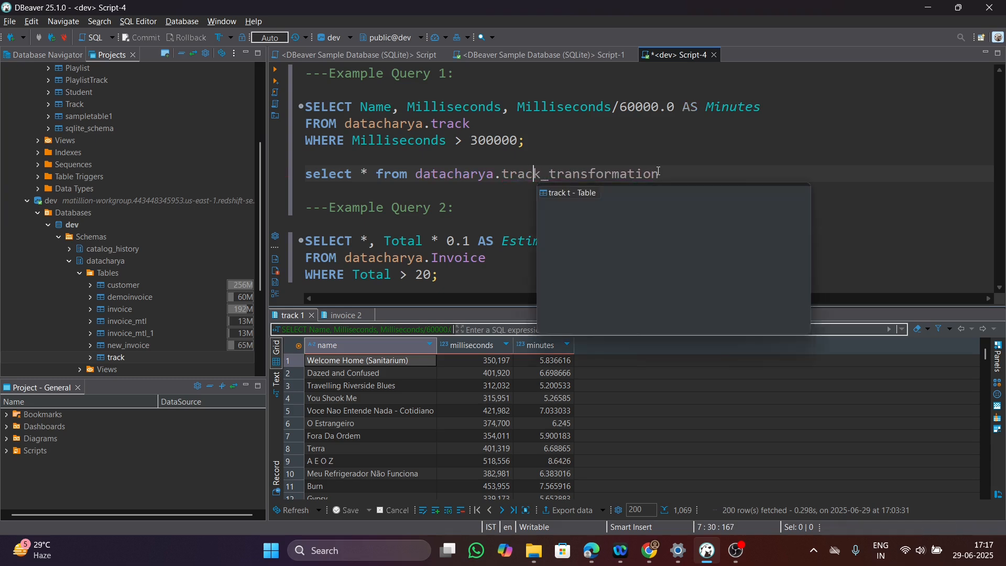
- Run only the track_transformation query and review its name, milliseconds and minutes rows
click(663, 175)
key(shift+Home)
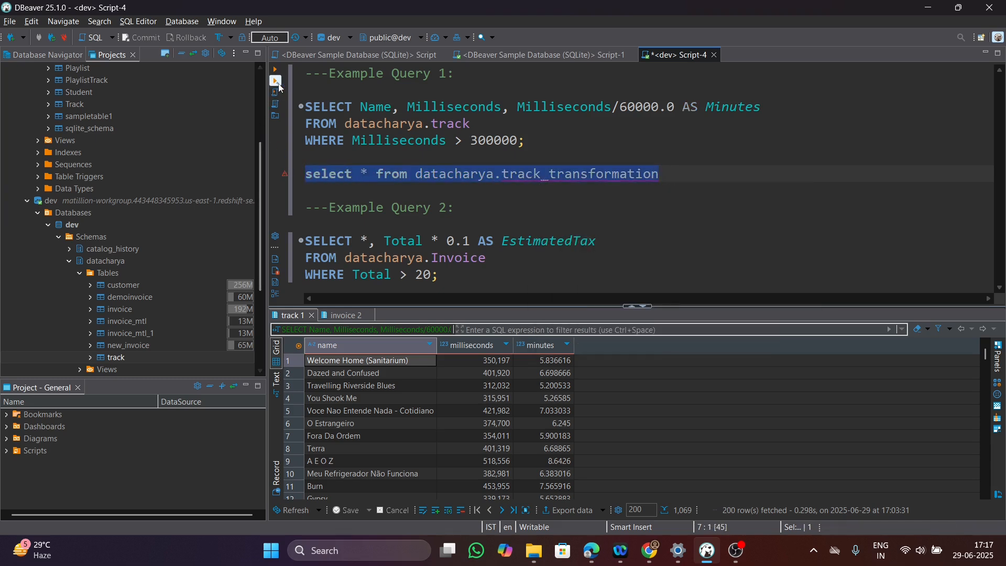
key(ctrl+Return)
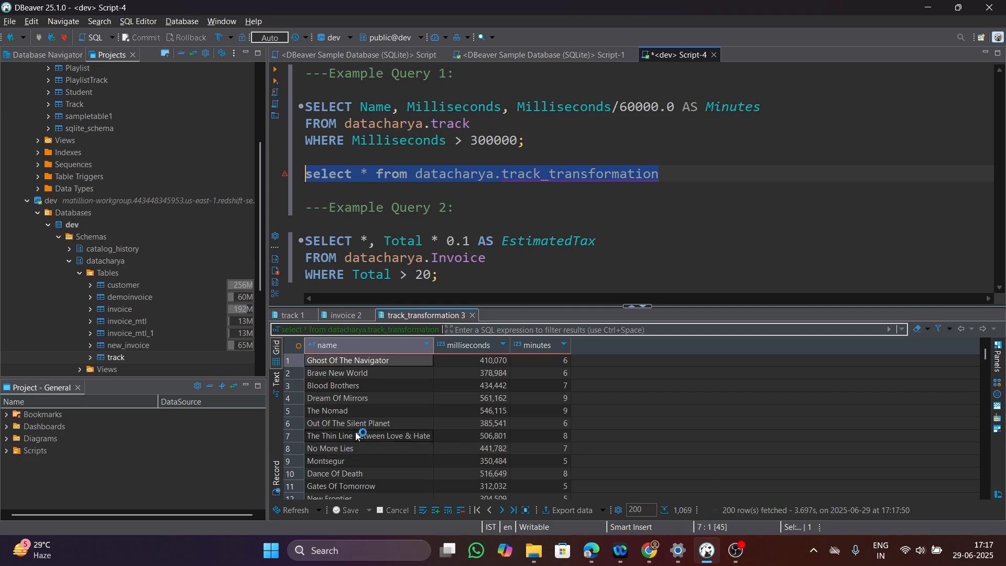
- Run Example Query 1 again and calculate its total row count for comparison with the pipeline output
drag(534, 146, 300, 107)
click(275, 90)
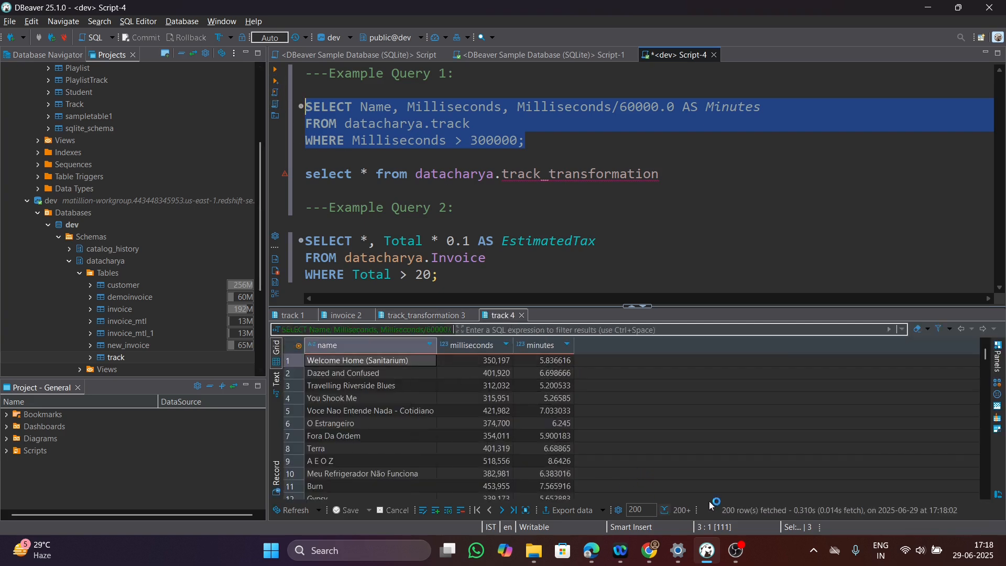
click(673, 509)
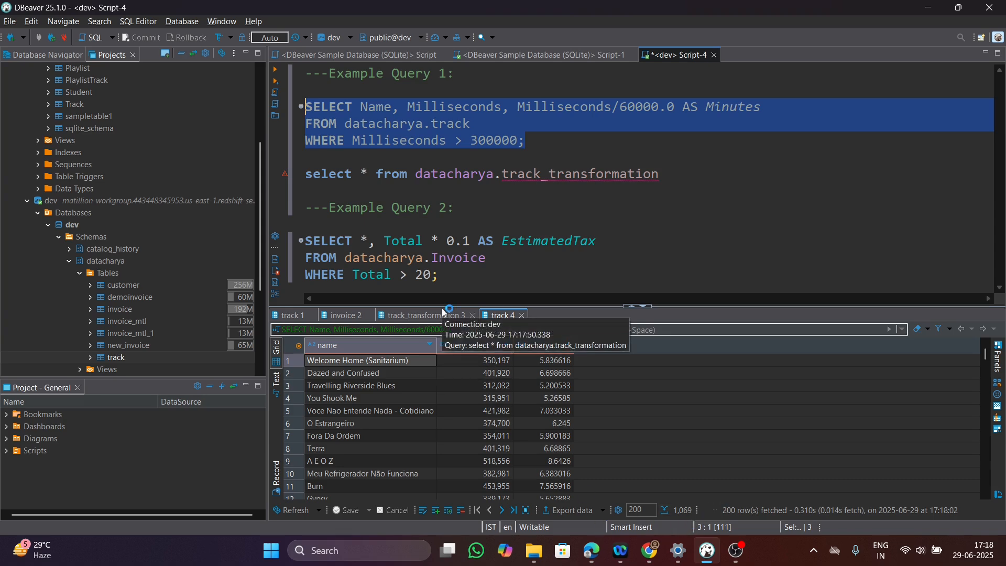
- Switch to Matillion, collapse the task history, and return to the DBeaver script
key(alt+Tab)
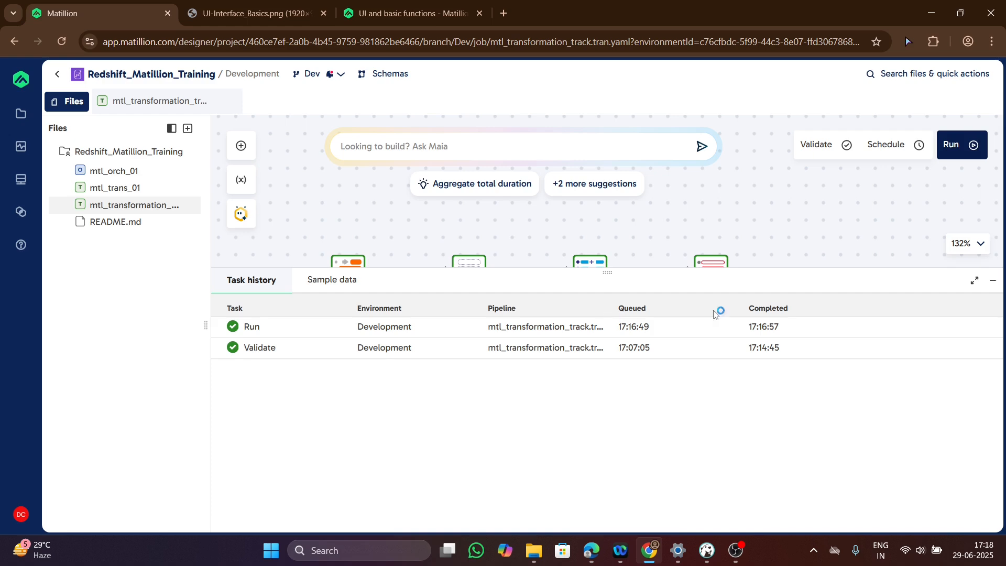
click(991, 280)
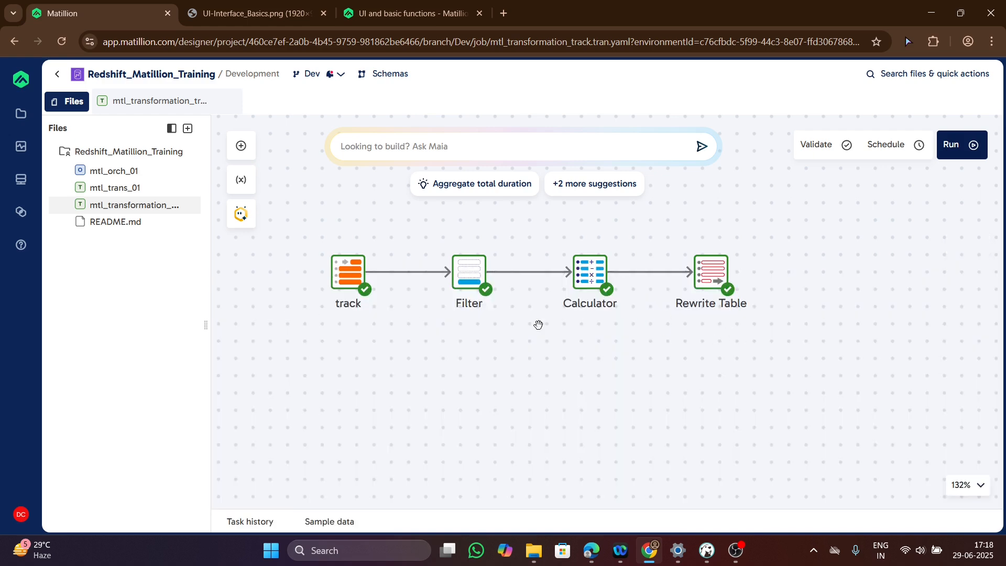
key(alt+Tab)
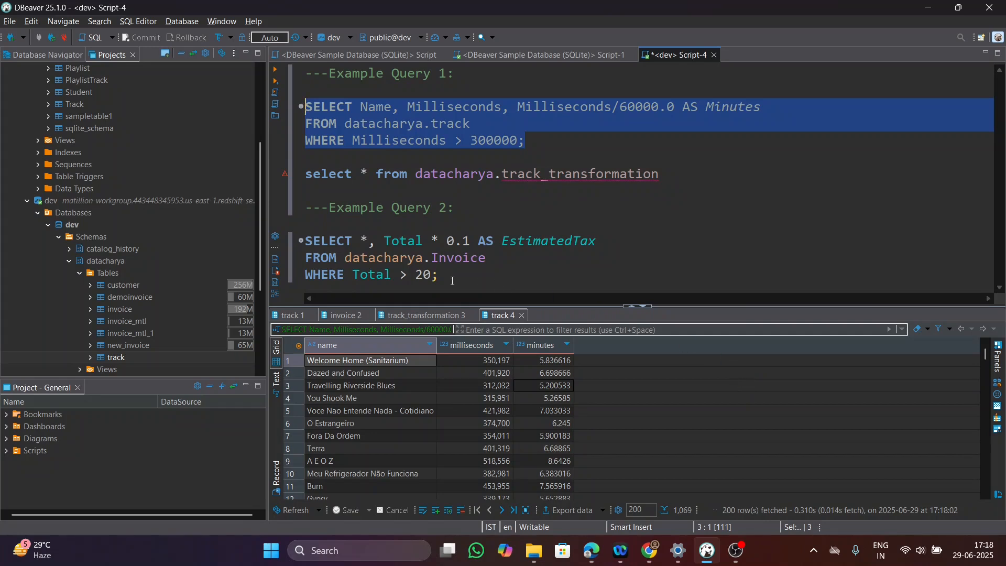
- Review Example Query 2 on the Invoice table, examining its Total > 20 filter and Total * 0.1 calculation
drag(451, 280, 292, 237)
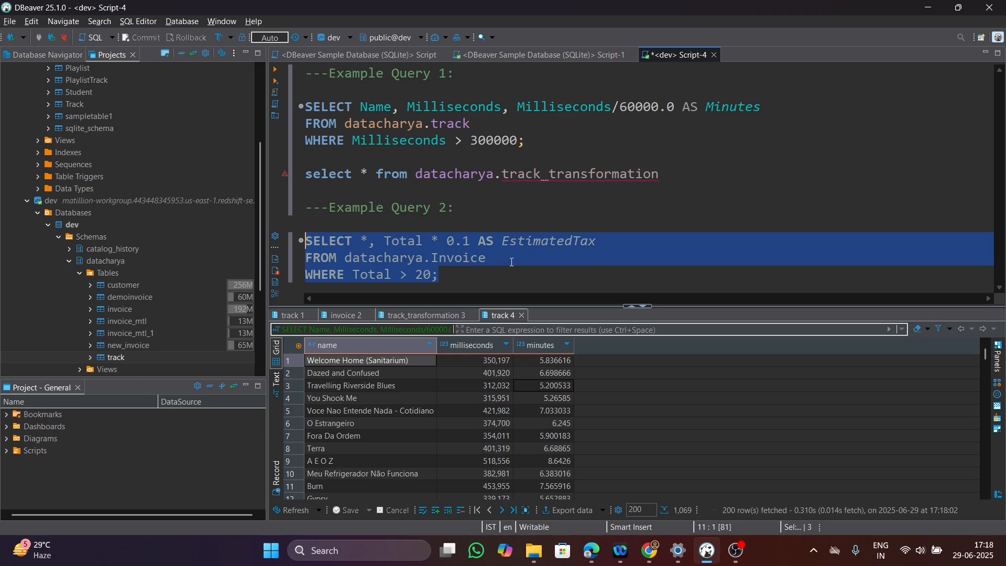
click(479, 283)
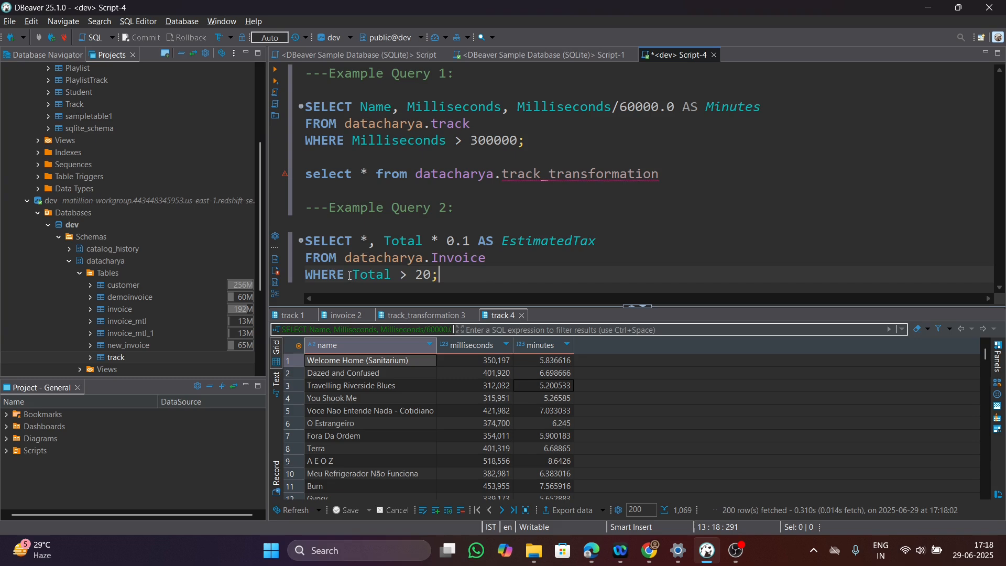
drag(353, 274, 439, 272)
click(440, 271)
drag(384, 239, 474, 246)
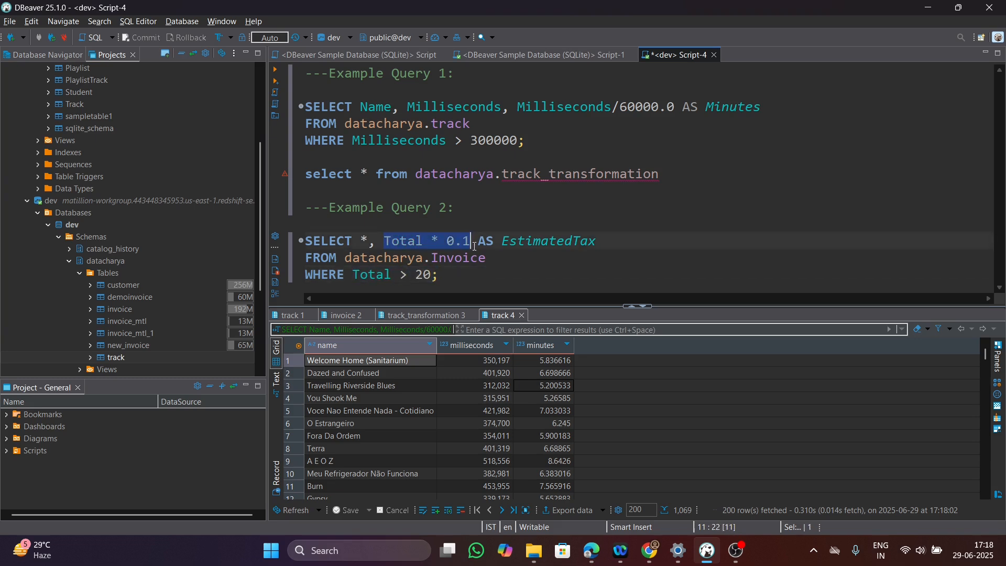
click(443, 284)
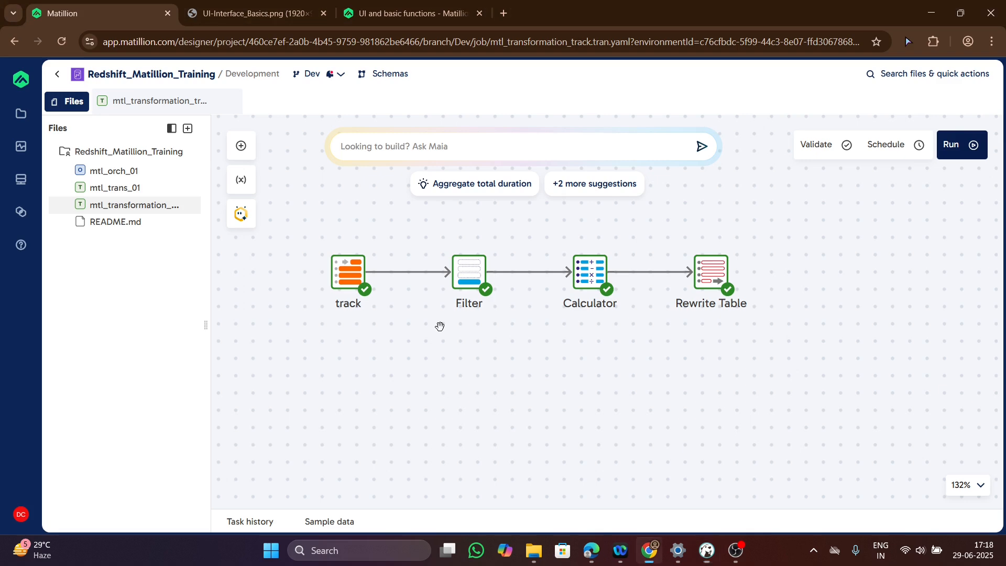
- Switch to Matillion and start adding a new transformation pipeline to the project
key(alt+Tab)
click(188, 128)
click(105, 151)
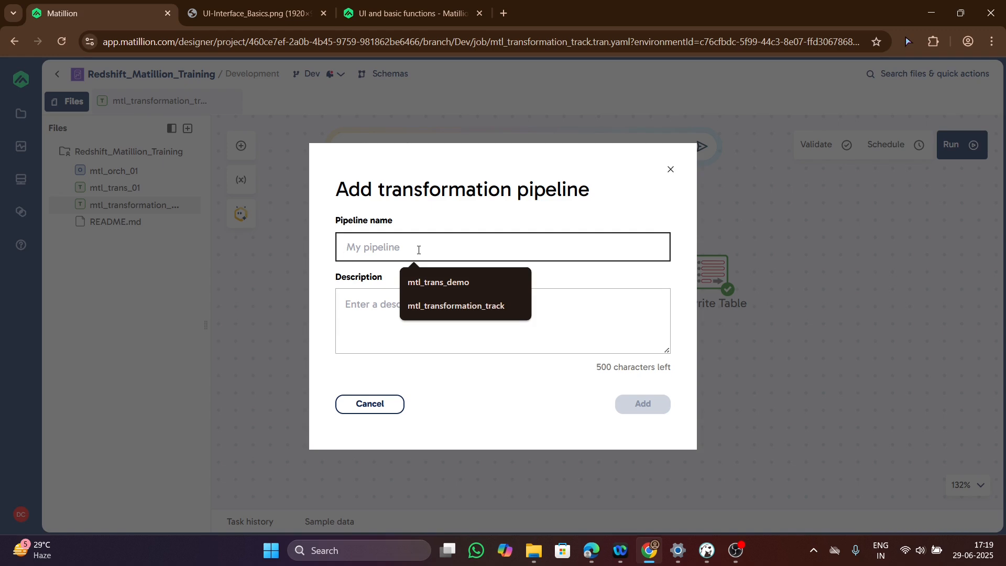
text(tra)
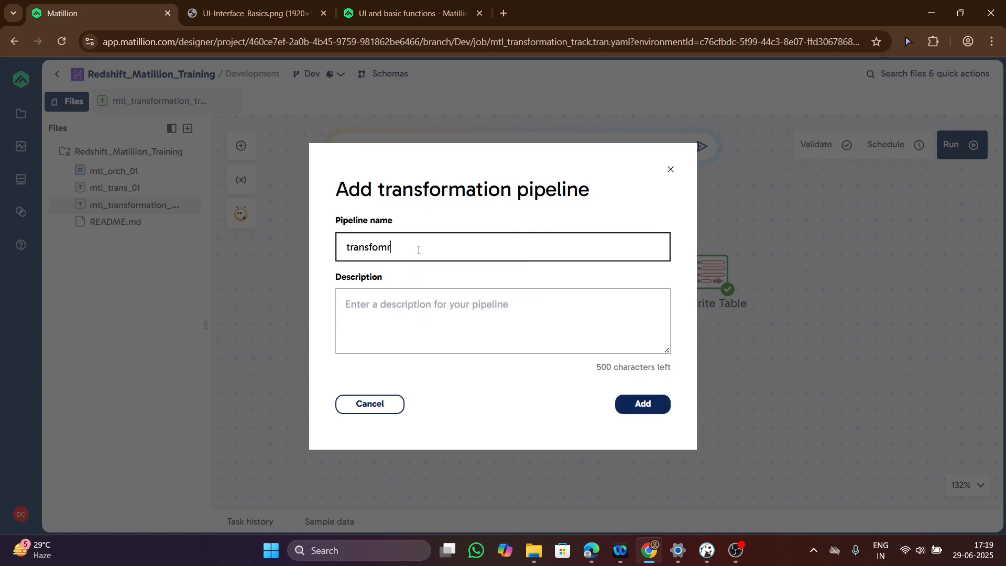
text(nsf)
key(BackSpace)
key(BackSpace)
key(BackSpace)
key(BackSpace)
key(BackSpace)
key(BackSpace)
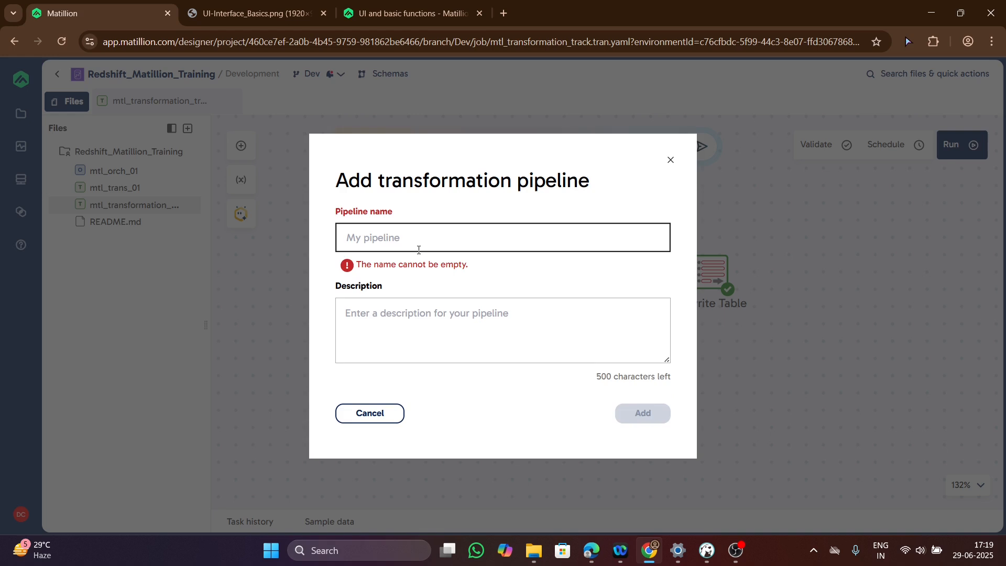
- Name the new transformation pipeline mtl_transformation_invoice, leave its description empty, and create it
text(mtl_tra)
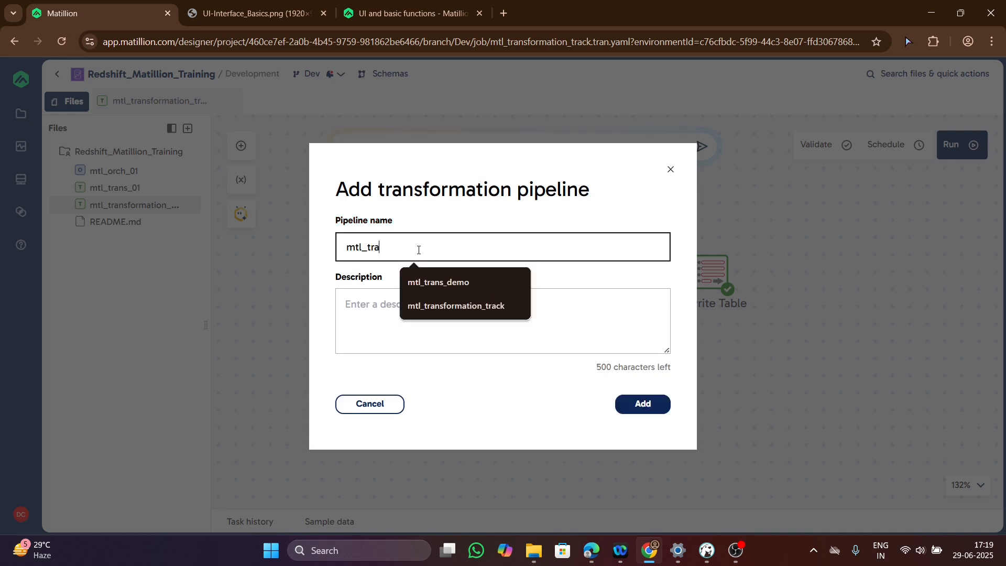
text(nsfomra)
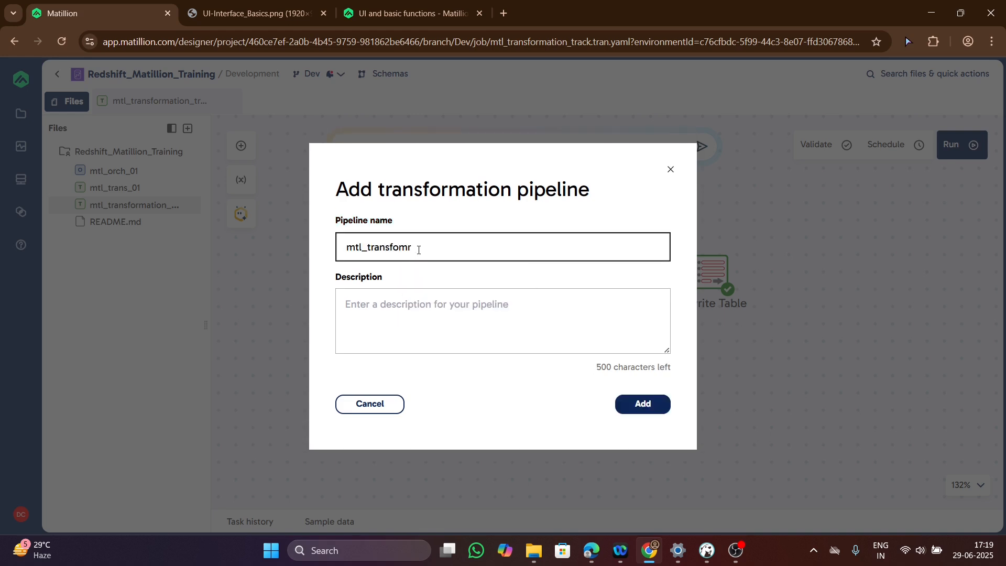
key(BackSpace)
key(BackSpace)
text(rmation)
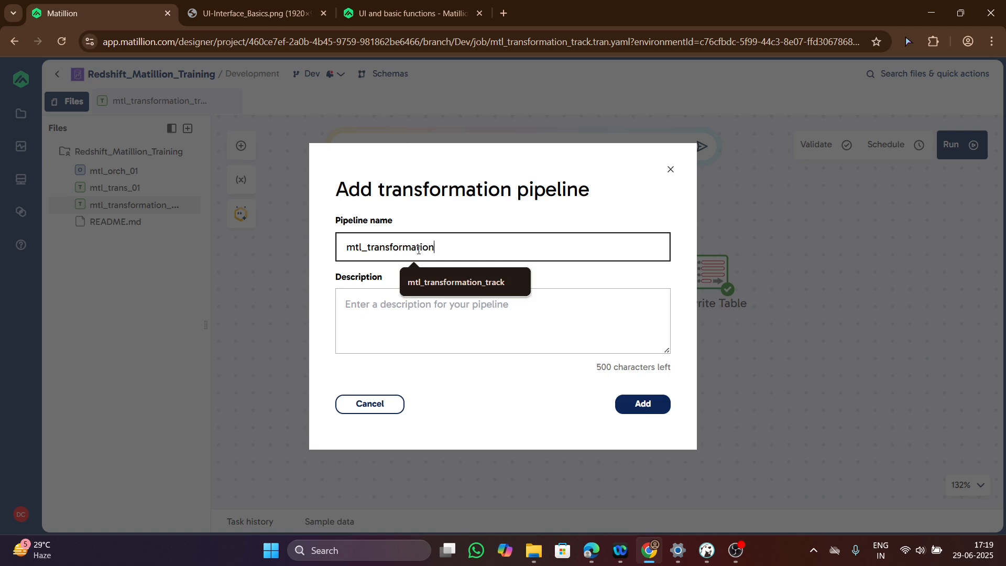
text(_invoice)
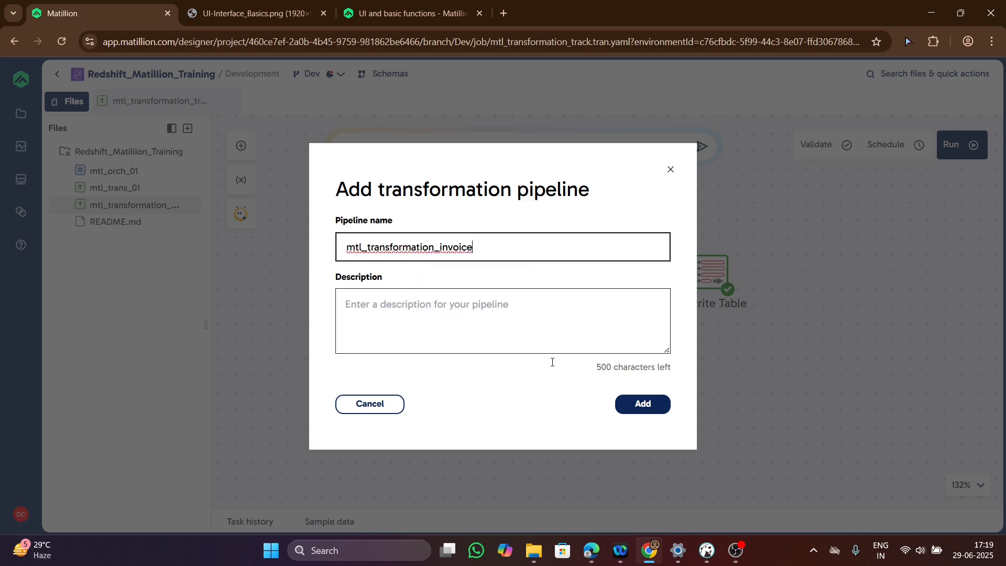
click(430, 320)
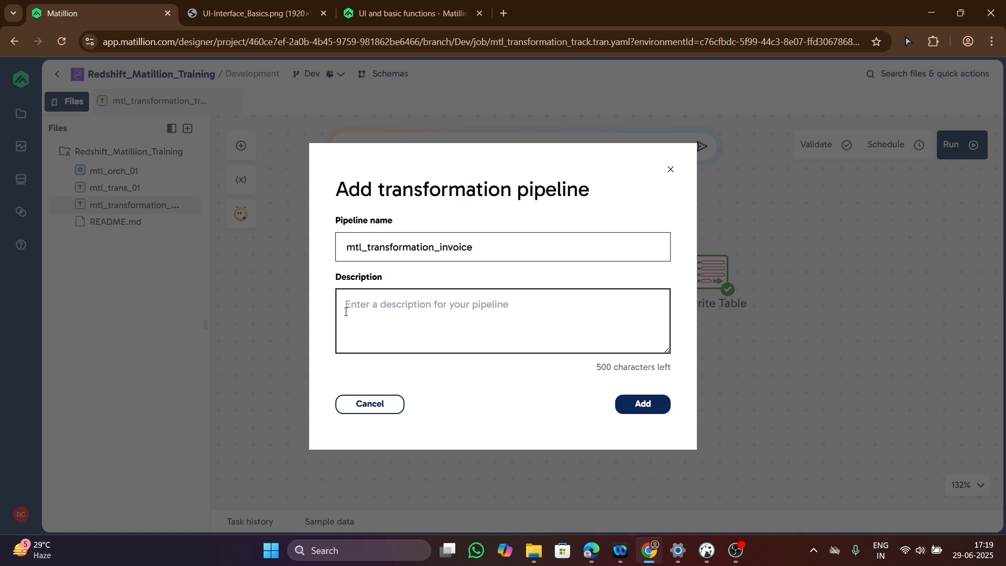
click(635, 410)
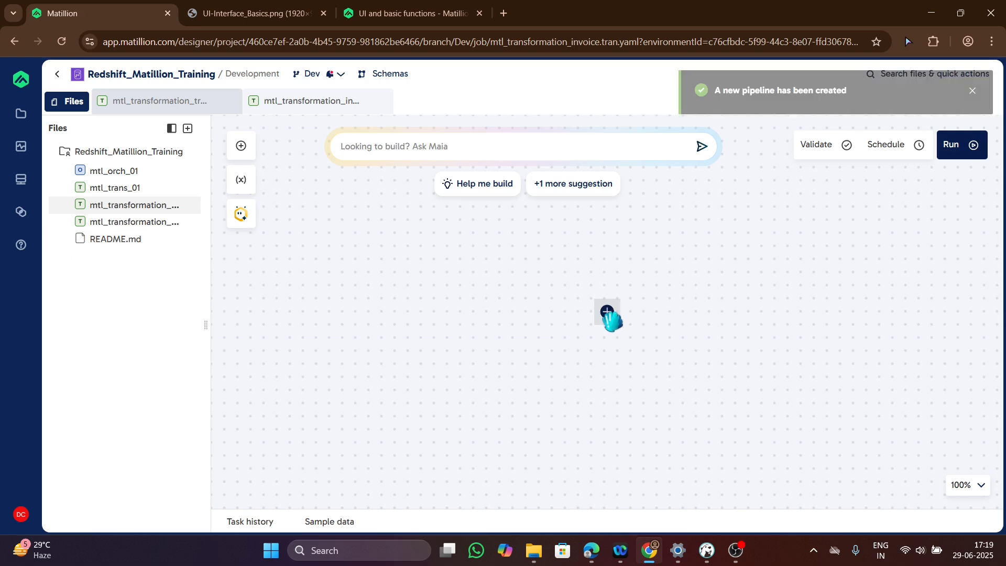
- Add a Table Input component to the empty pipeline and place it near the canvas's upper-left area
click(607, 313)
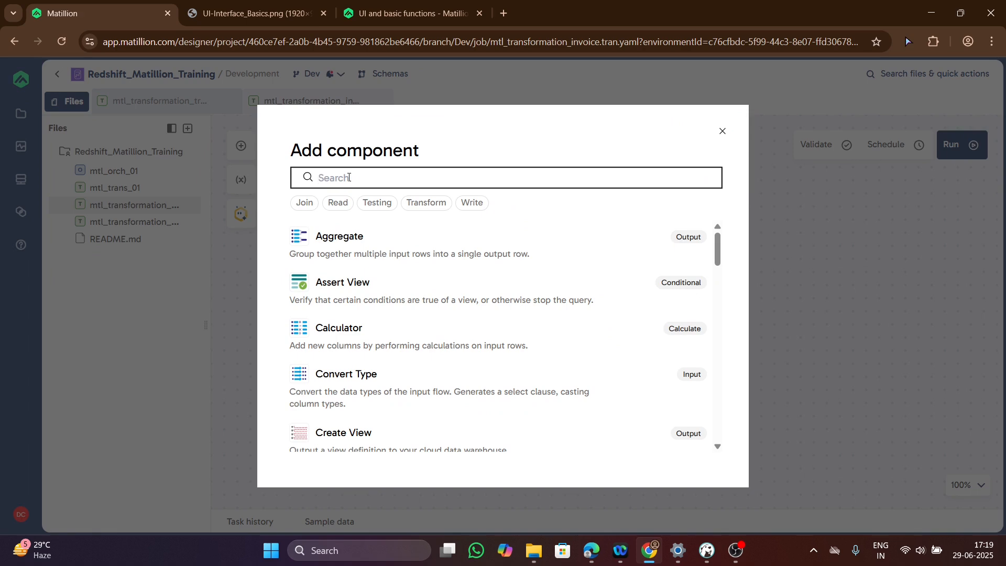
text(Table)
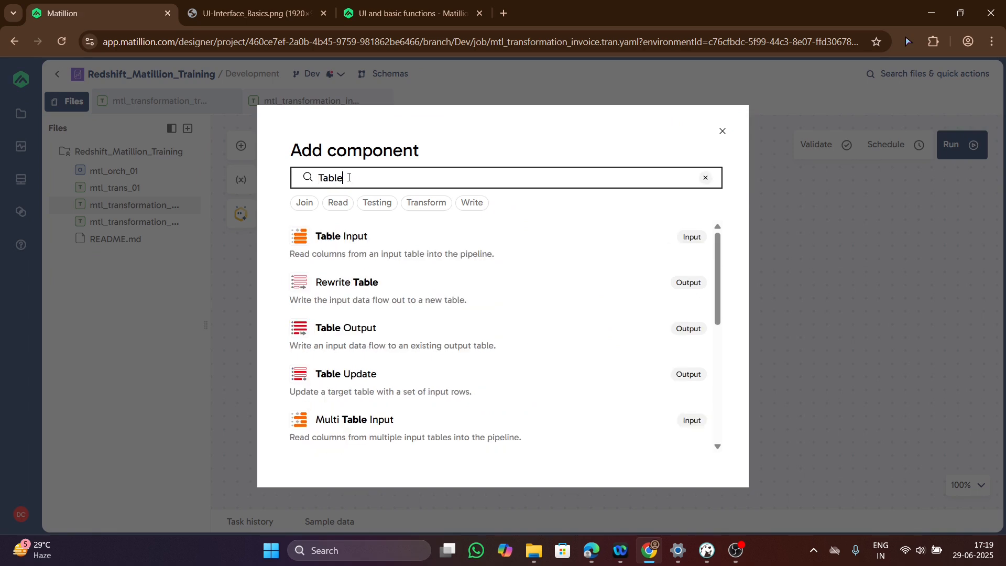
text( Input)
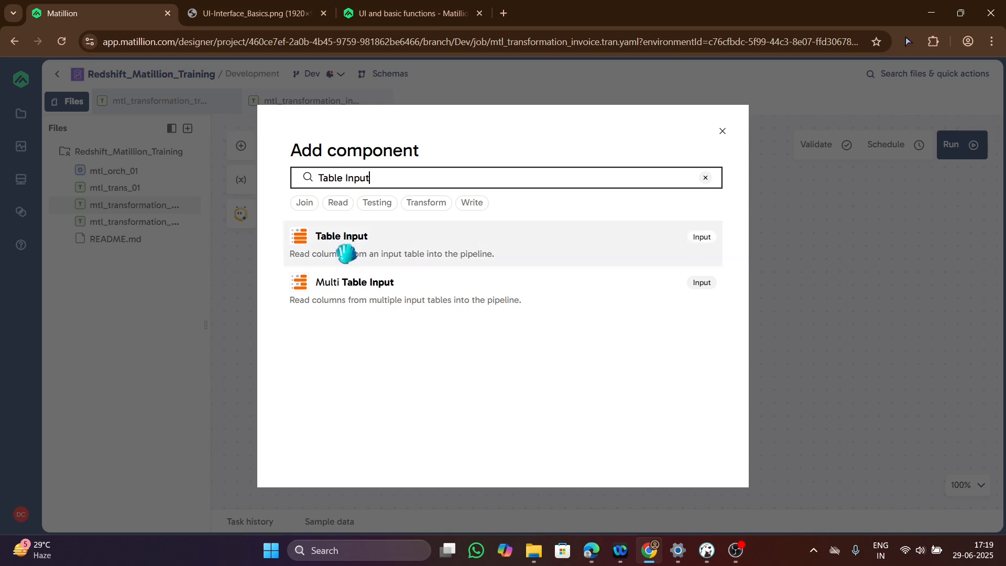
click(407, 253)
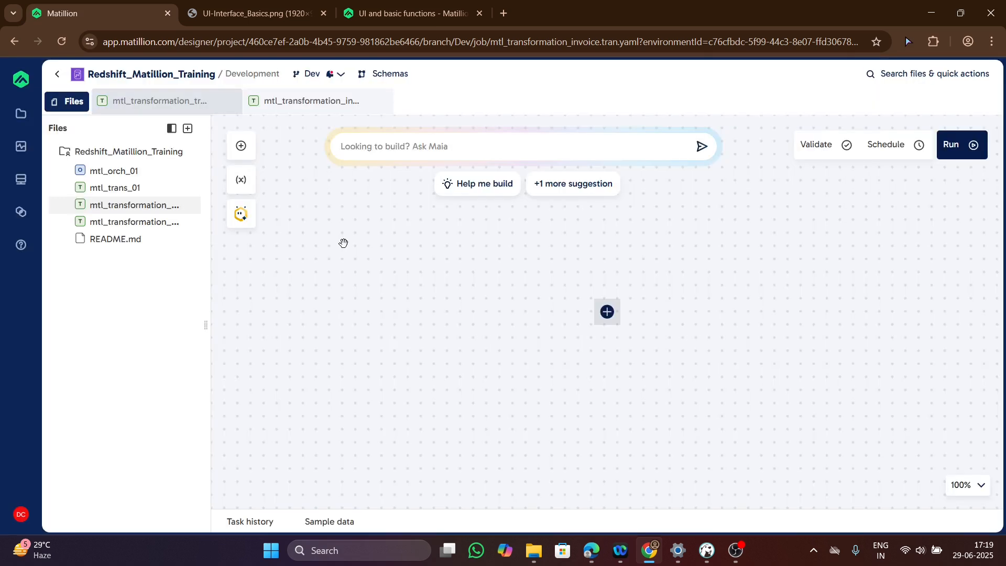
drag(607, 325, 378, 283)
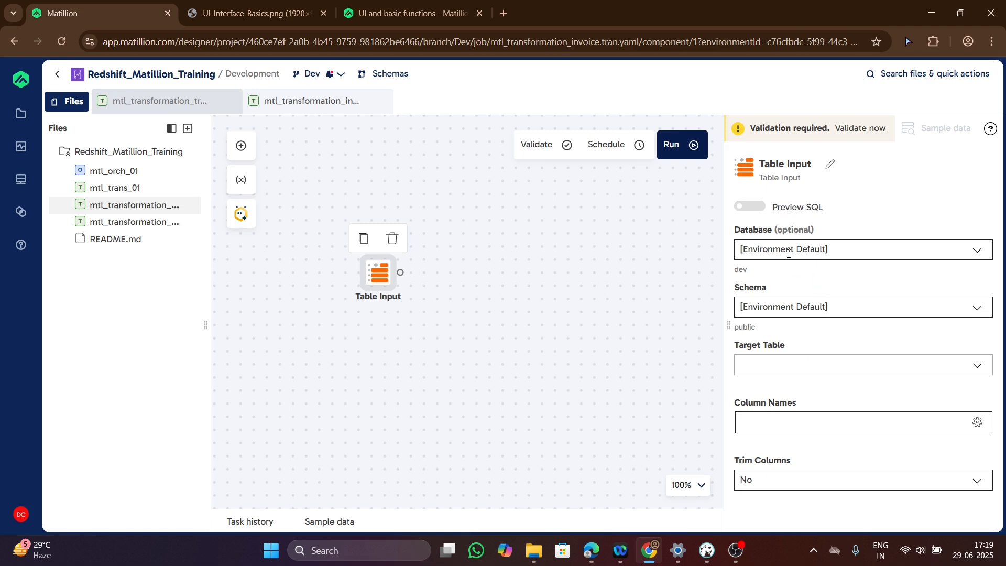
- Set the Table Input's database to dev and its schema to datacharya
click(825, 257)
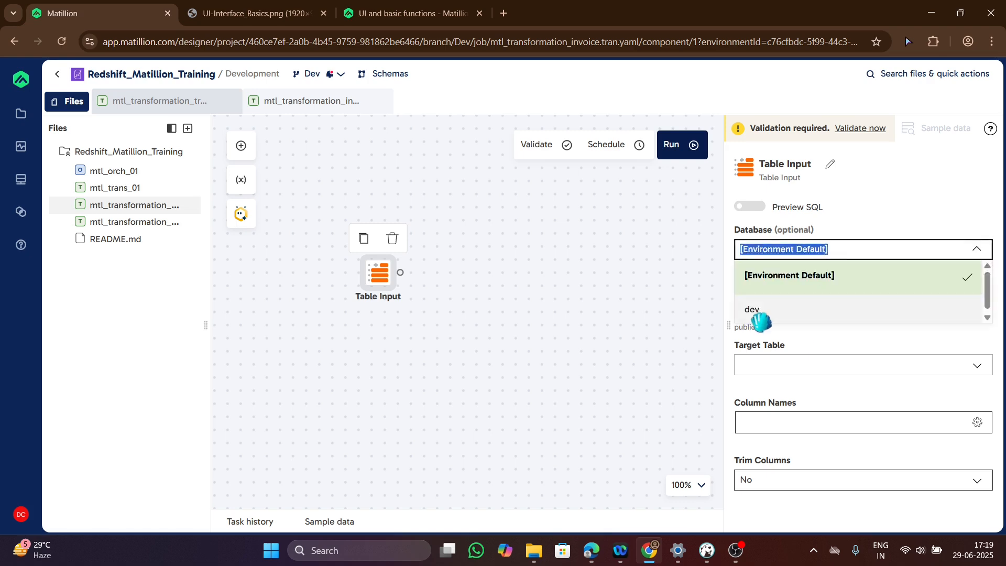
click(759, 317)
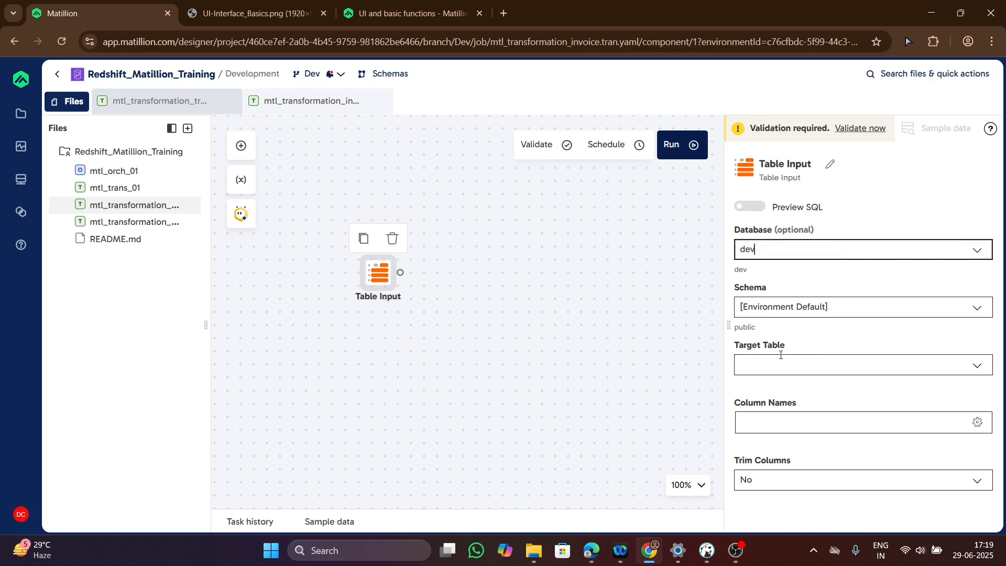
click(843, 308)
click(787, 361)
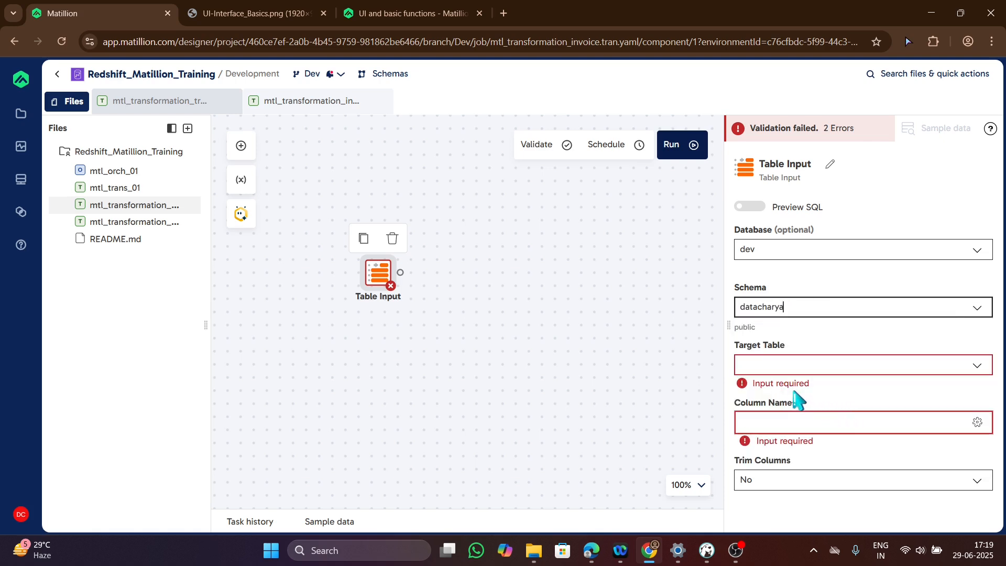
- Check the source table of Example Query 2 in DBeaver and set the Table Input's target table to invoice in Matillion
click(769, 367)
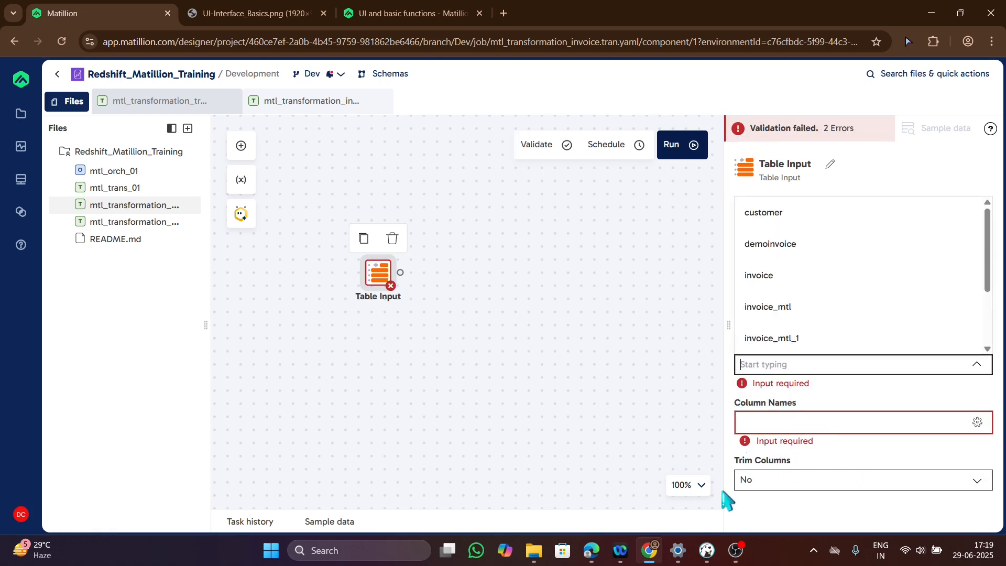
click(705, 551)
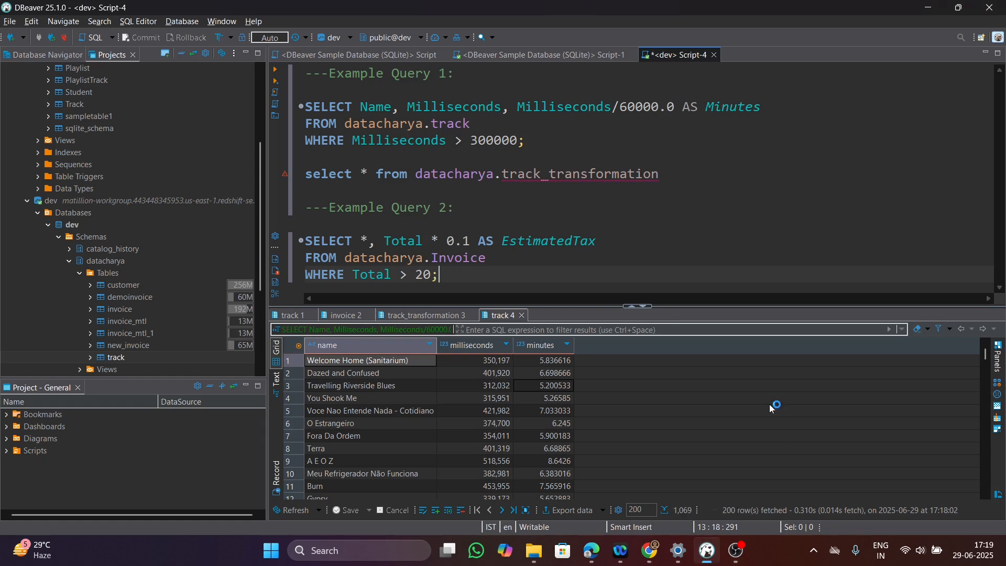
double_click(479, 259)
key(alt+Tab)
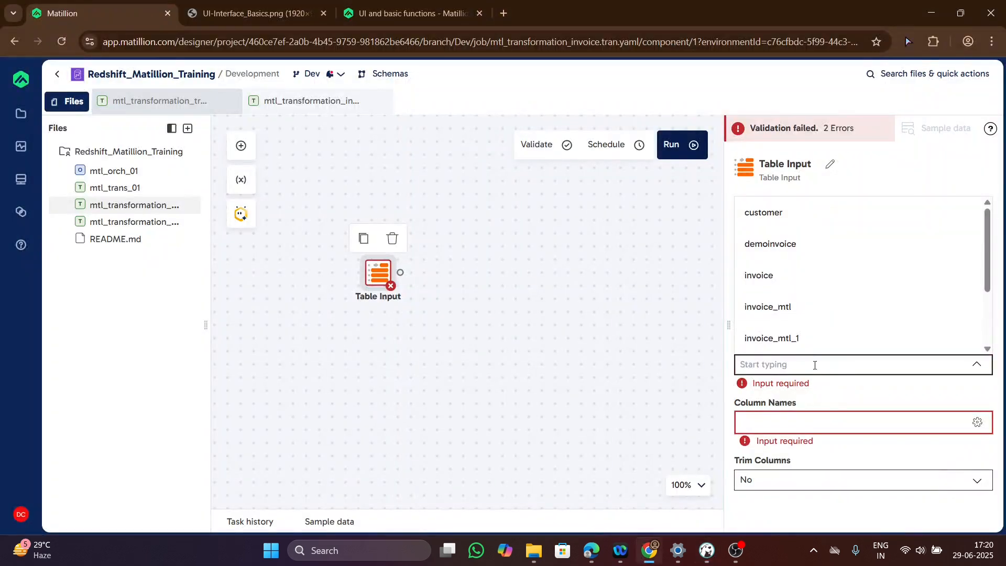
click(768, 278)
- Check the SELECT list of Example Query 2 in DBeaver and include all invoice columns in the Table Input in Matillion
click(855, 420)
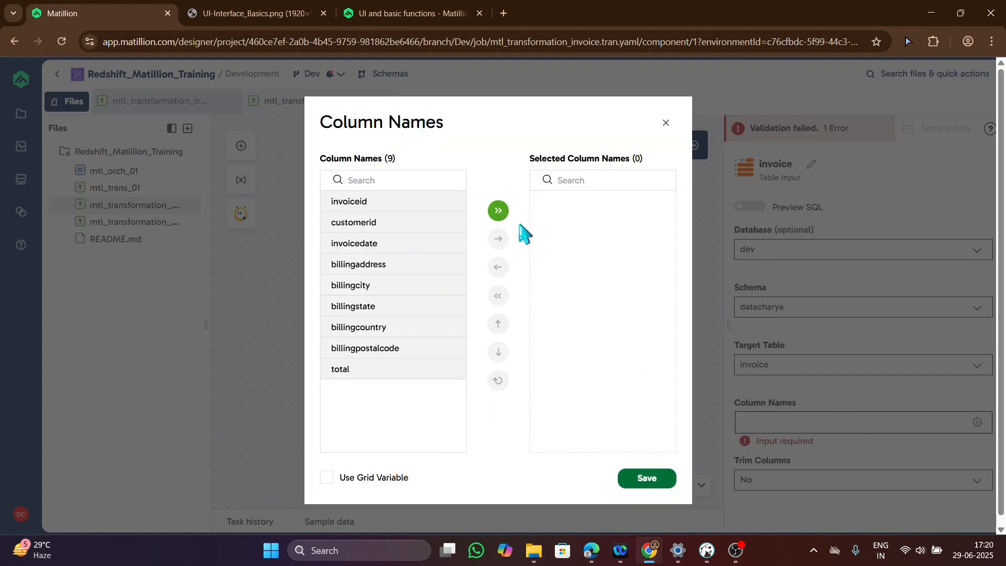
click(706, 550)
click(363, 239)
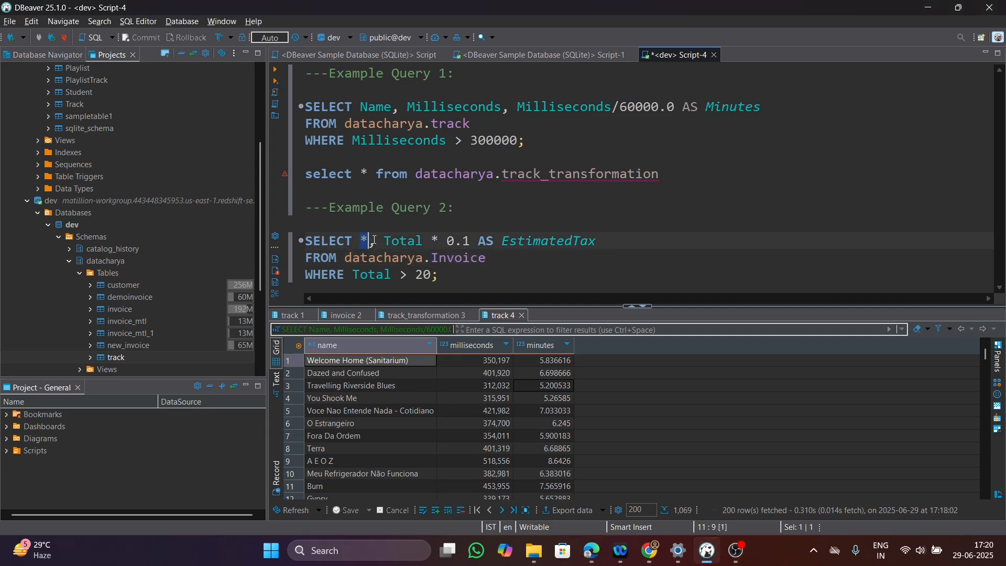
key(alt+Tab)
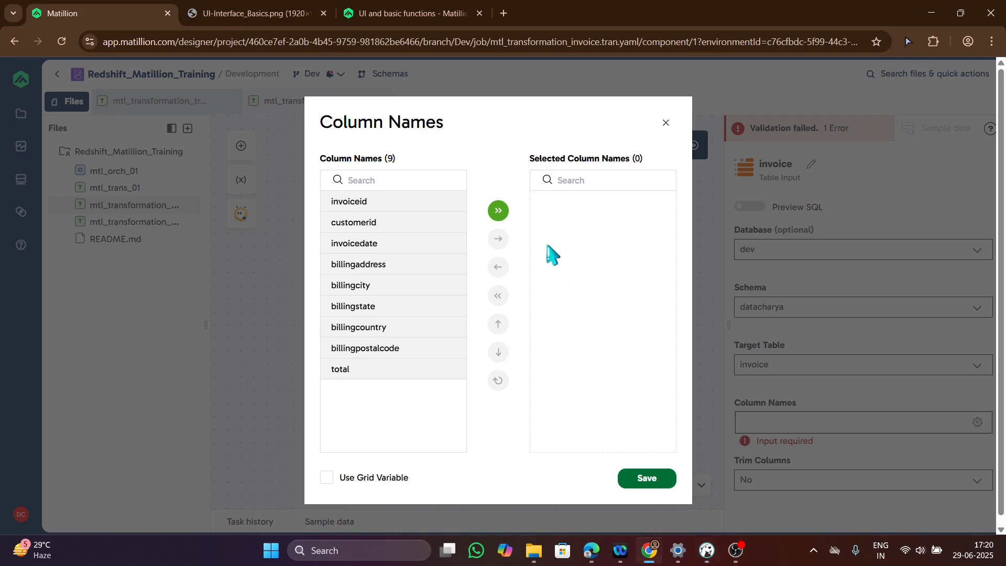
click(498, 211)
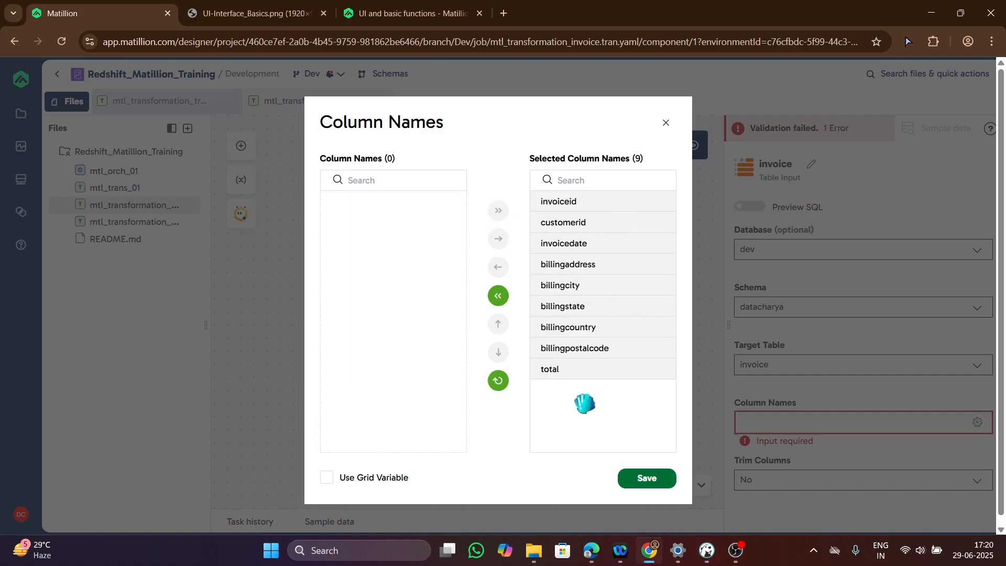
click(643, 479)
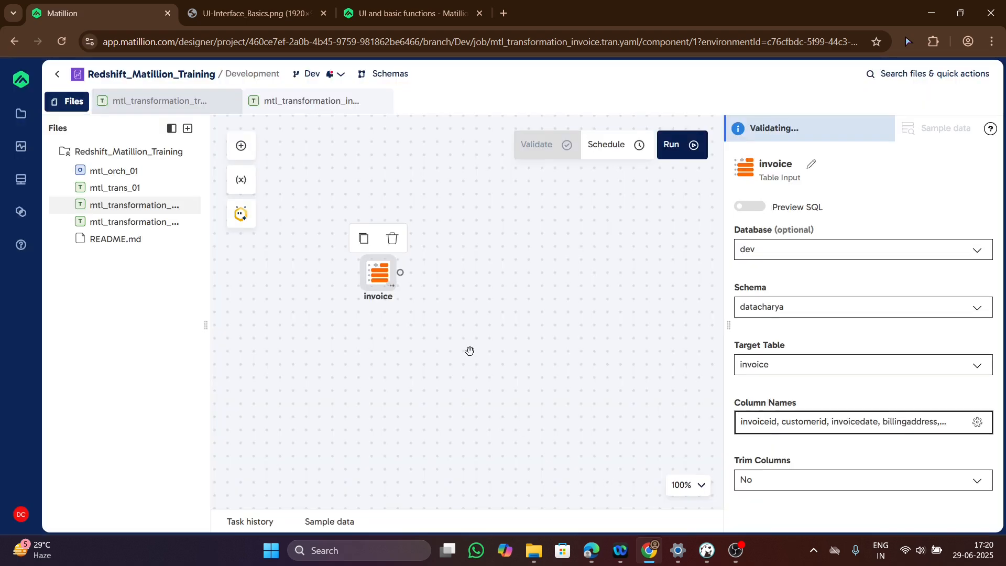
- Add a Filter component beside the invoice table input and connect the invoice output to it
click(241, 145)
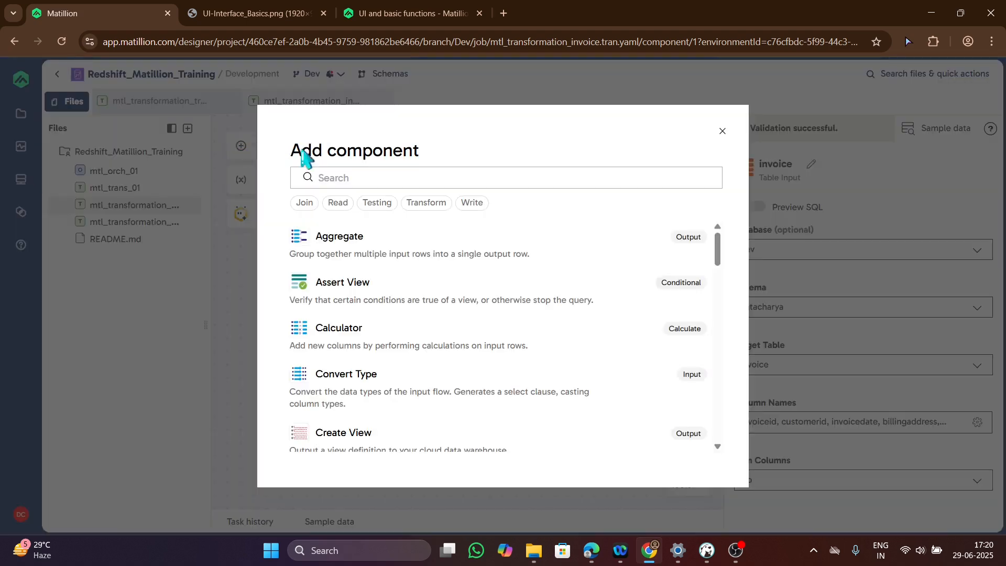
text(filter)
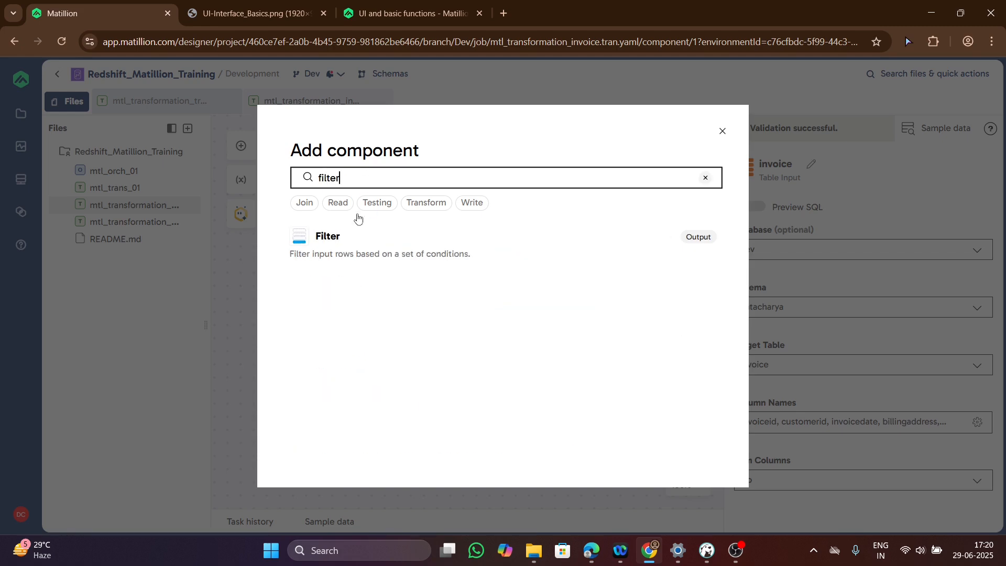
click(556, 255)
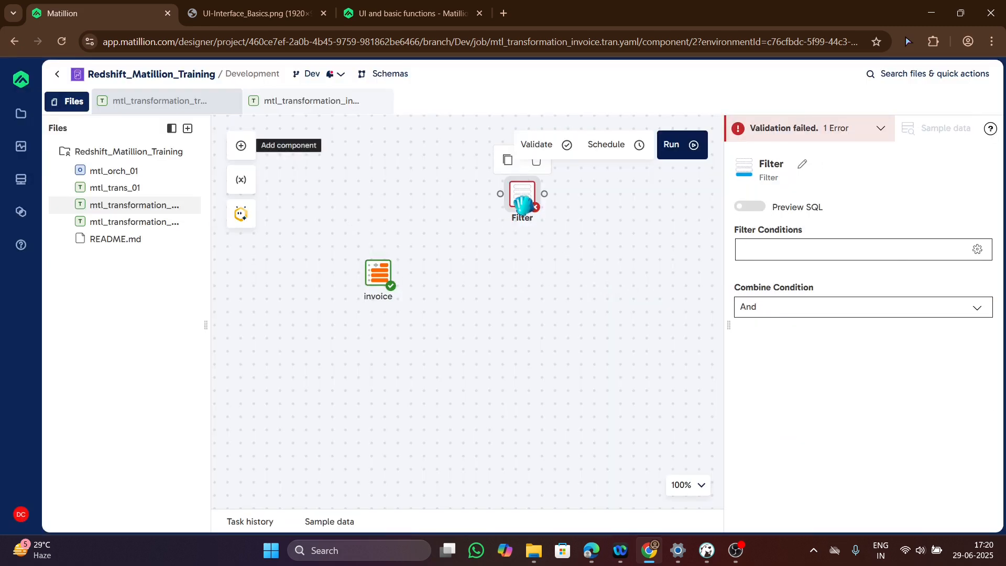
drag(522, 204, 464, 291)
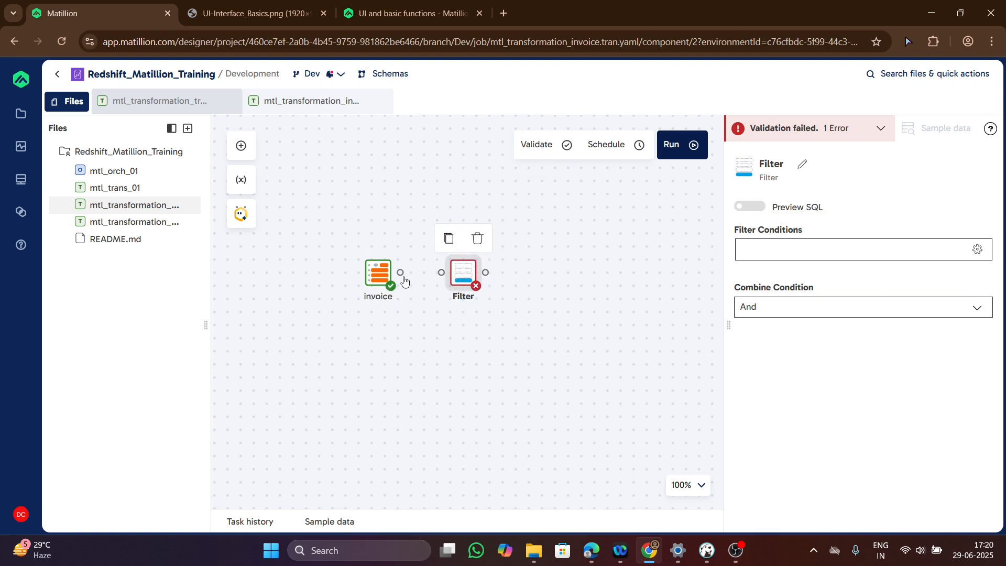
drag(400, 272, 441, 273)
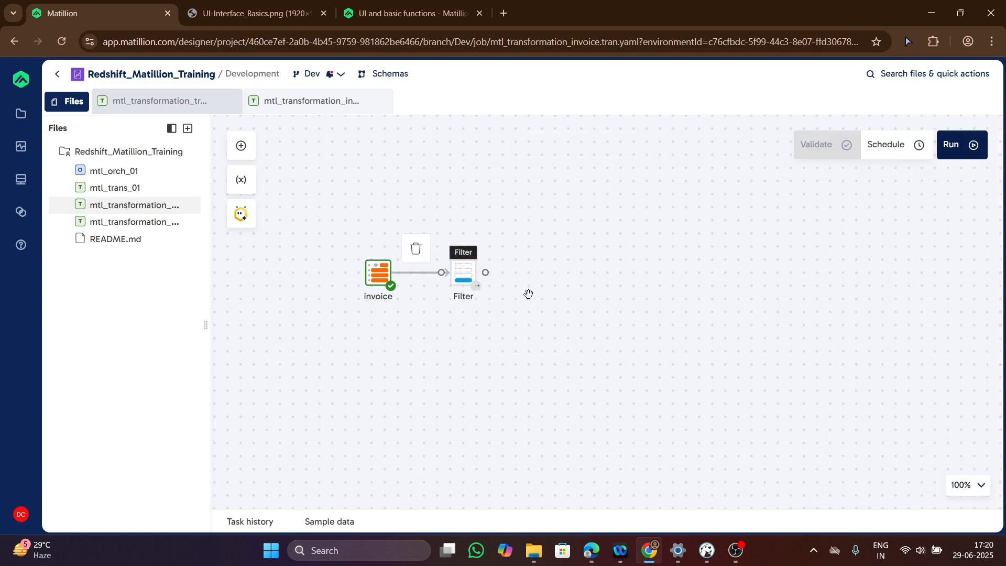
- Open the Filter component's settings and check the WHERE condition of Example Query 2 in DBeaver
click(463, 275)
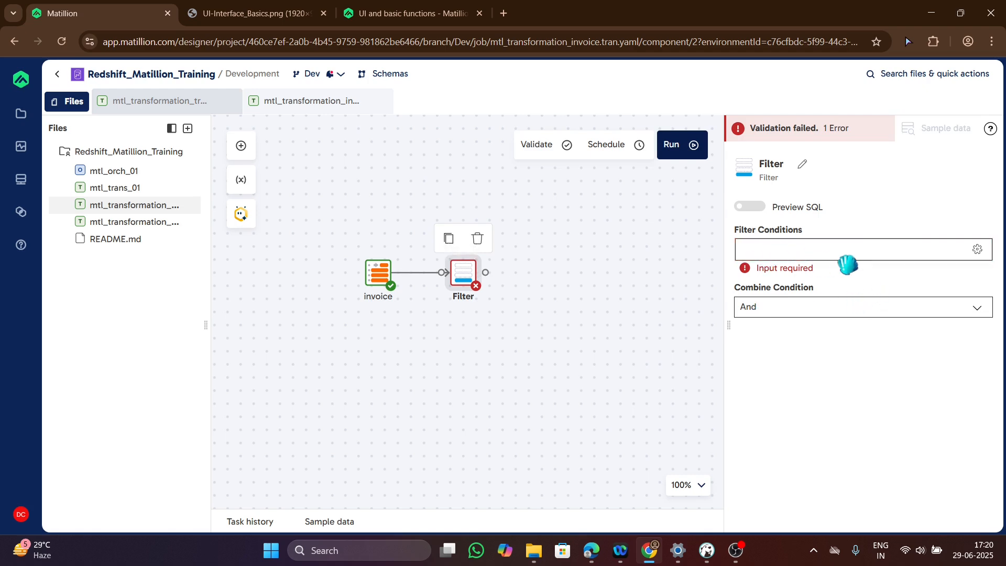
key(alt+Tab)
click(512, 265)
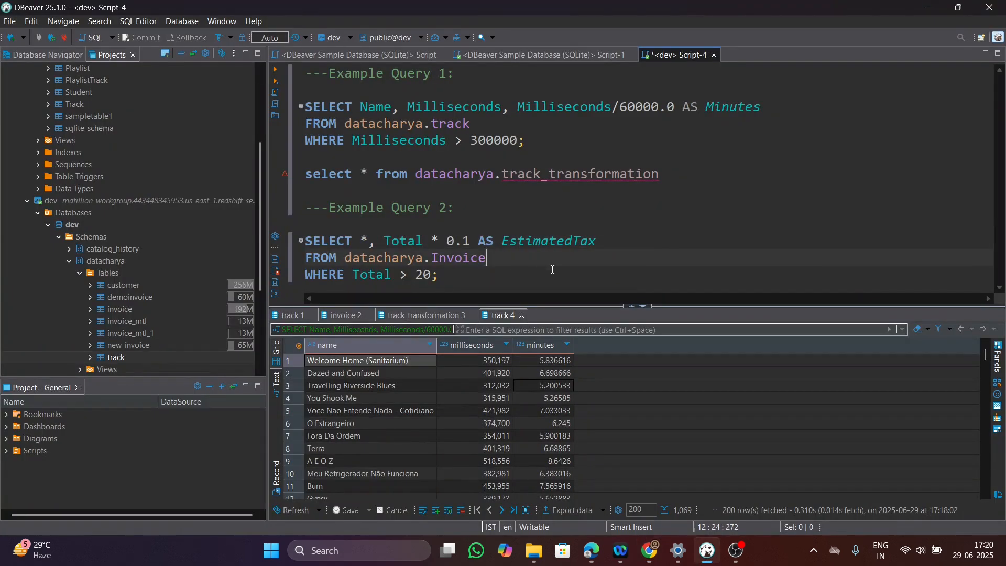
drag(357, 276, 411, 274)
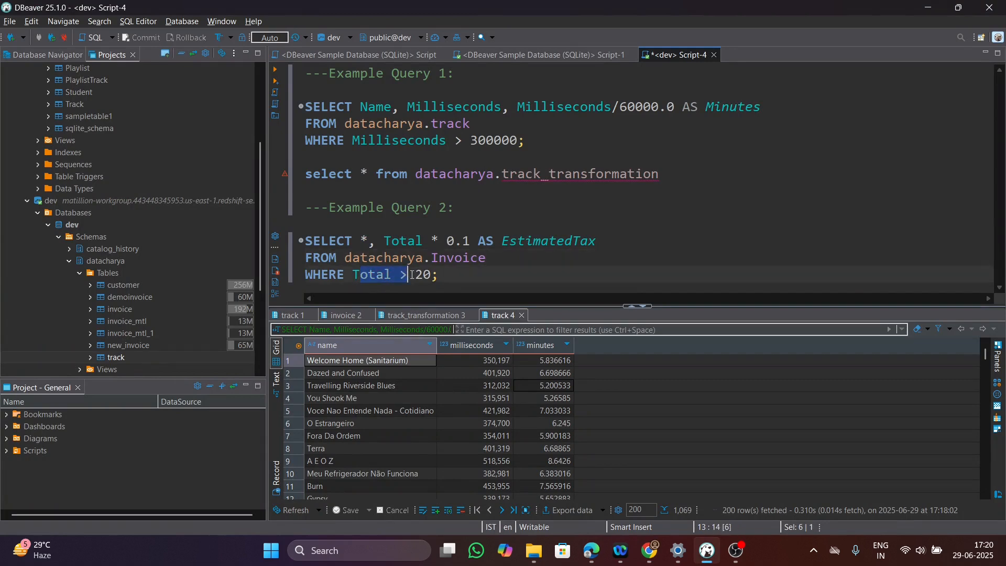
key(alt+Tab)
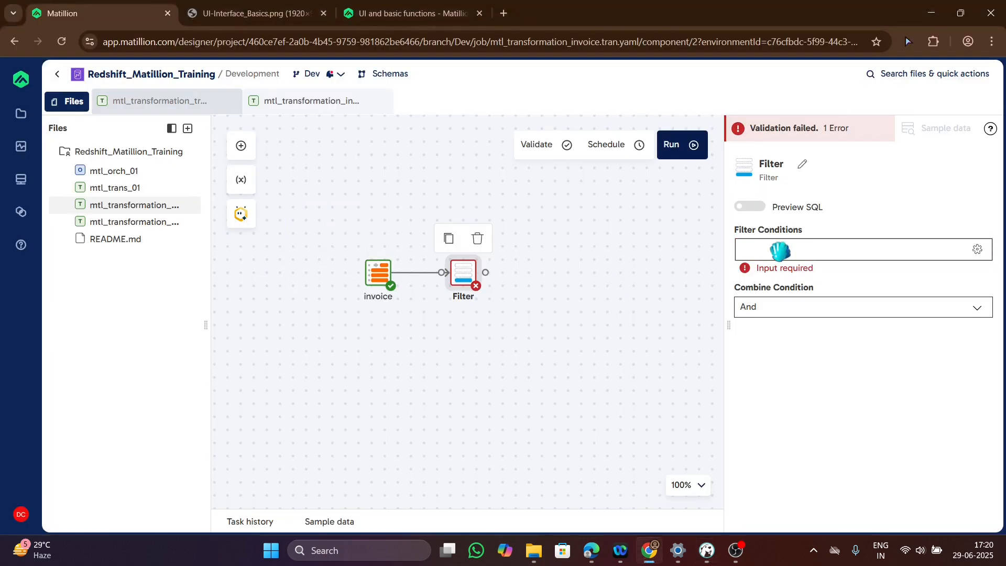
- Set the Filter condition in Matillion to total Is Greater than 20 and save it
click(779, 251)
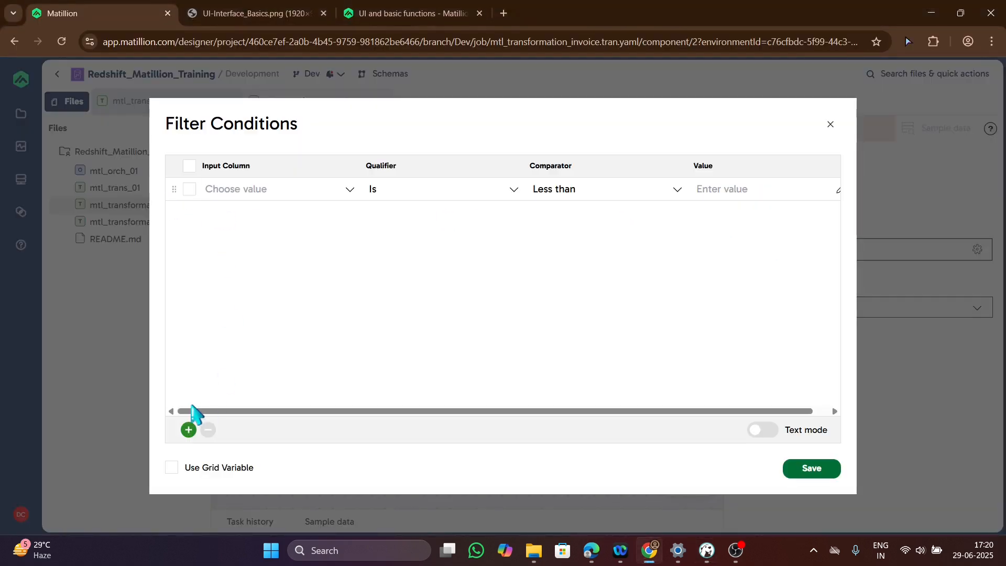
click(240, 196)
scroll(267, 303, down, 2)
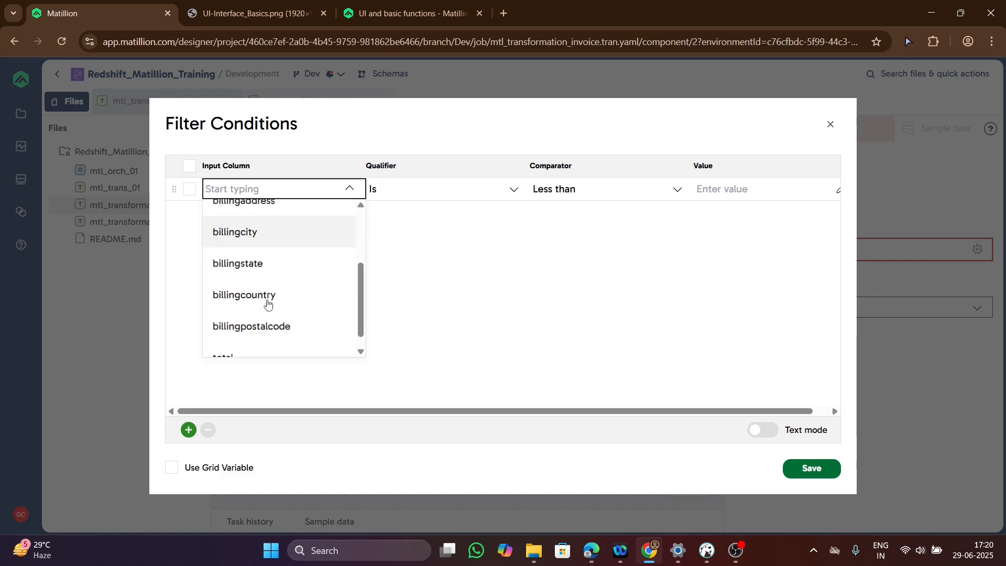
scroll(264, 320, down, 1)
click(258, 342)
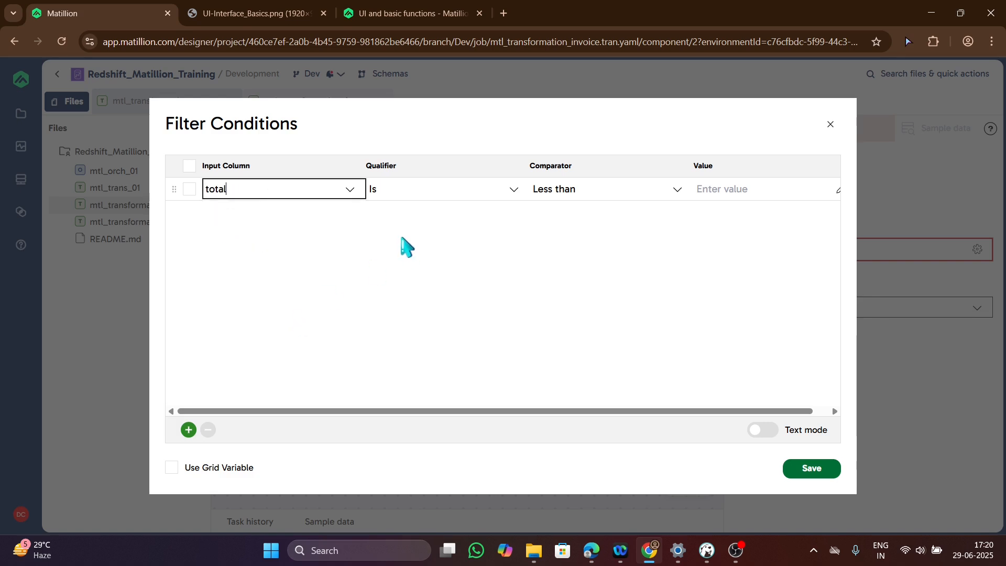
click(581, 195)
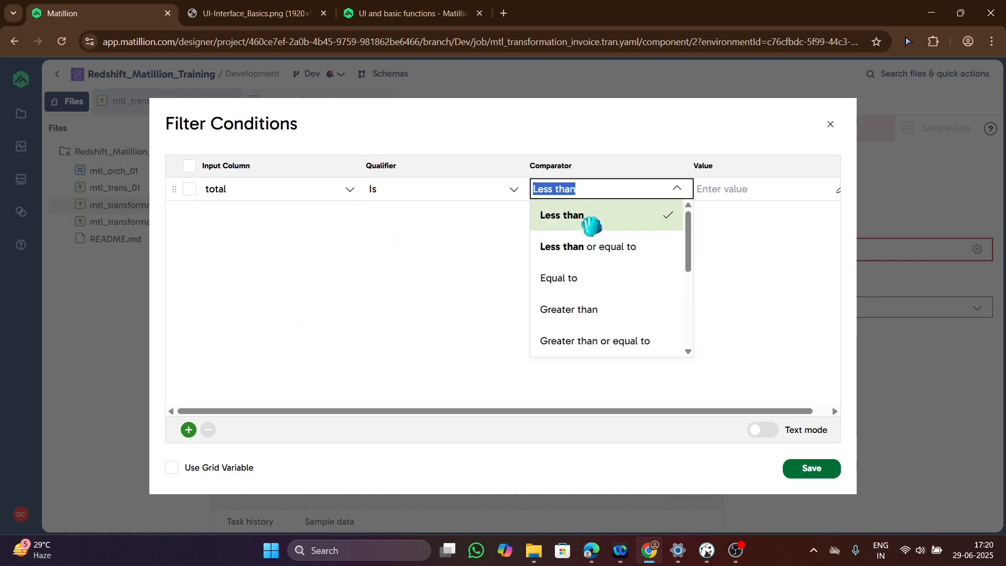
click(594, 310)
click(726, 194)
text(20)
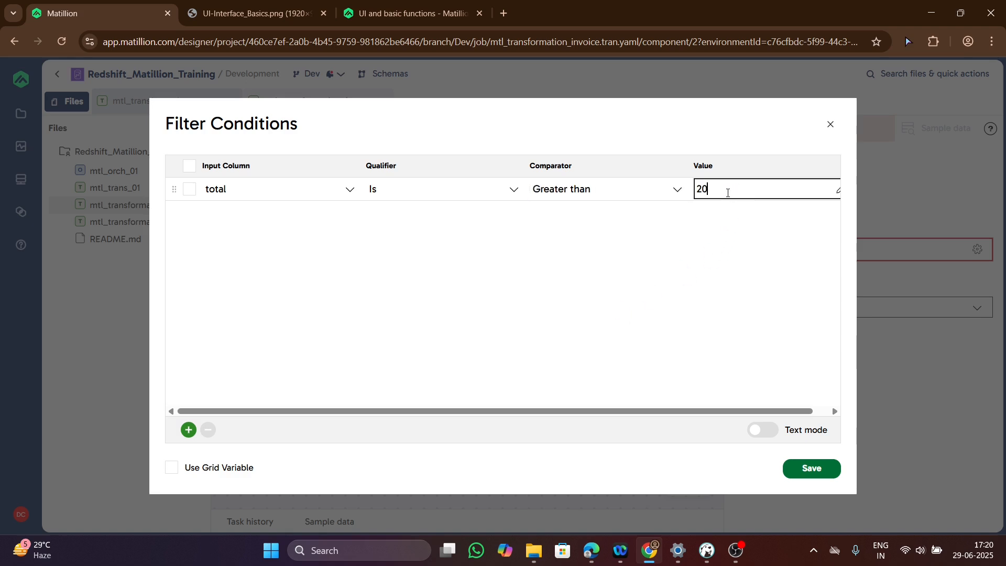
click(812, 472)
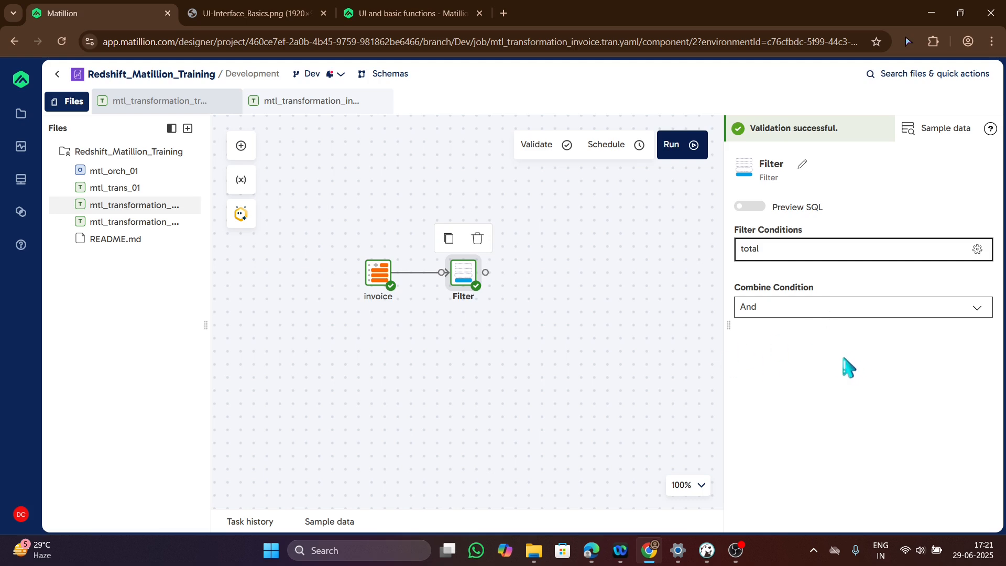
click(798, 257)
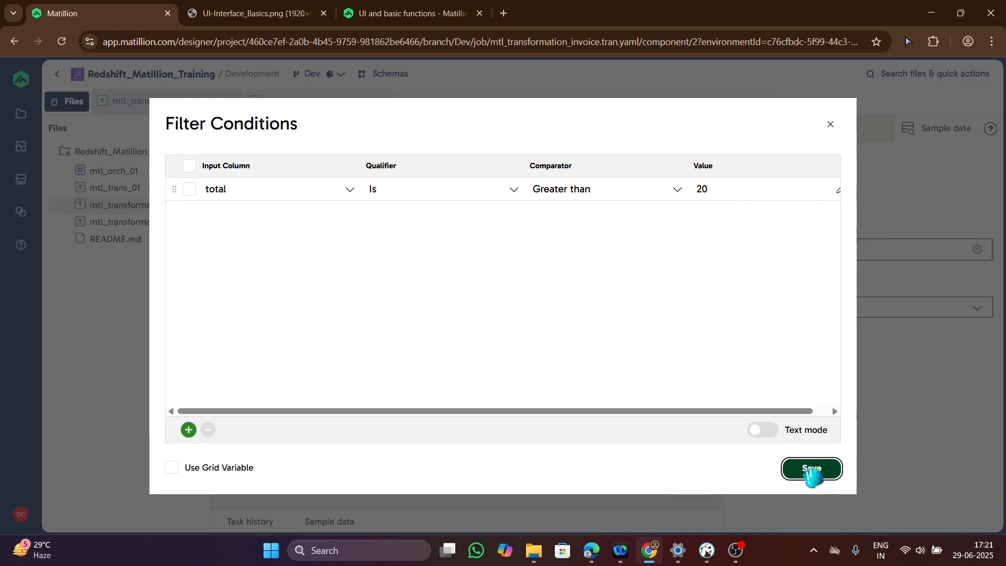
click(832, 470)
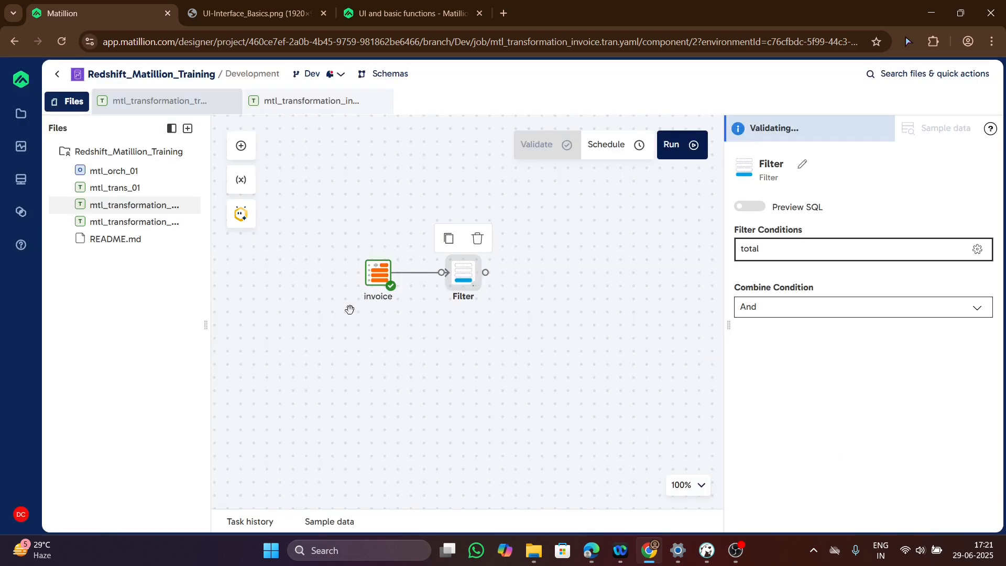
- Add a Calculator component beside the Filter and connect the Filter output to it
click(241, 147)
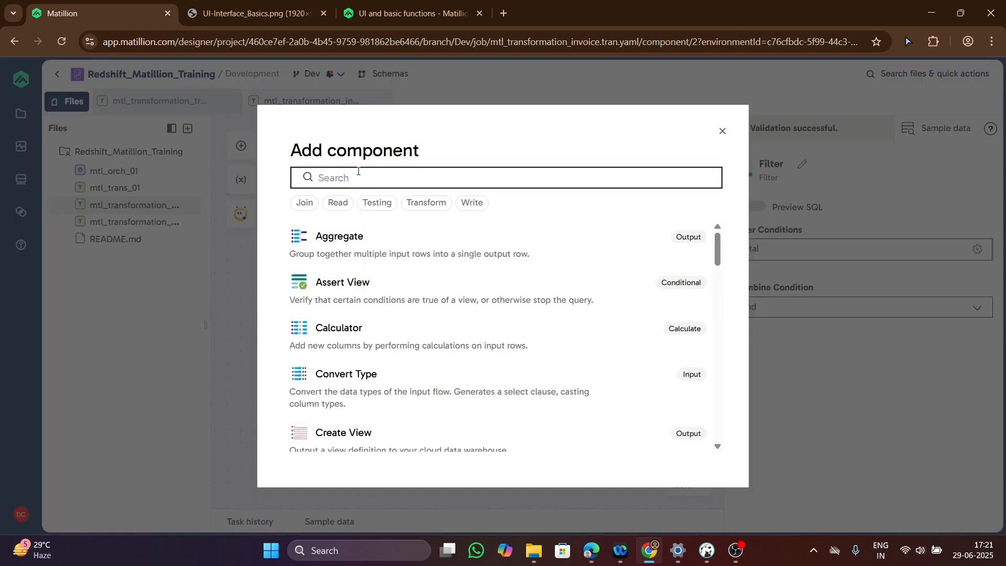
text(ca)
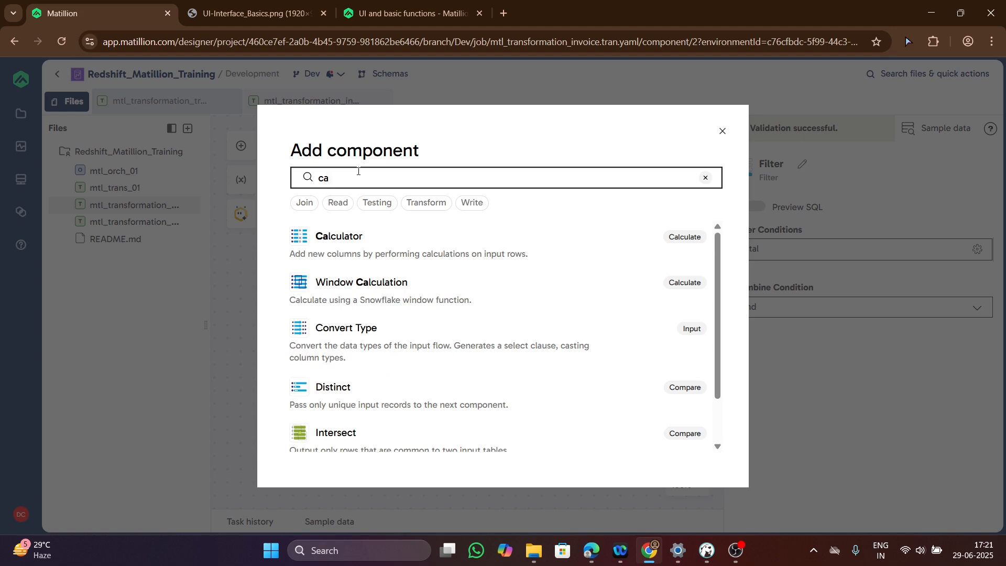
text(lculator)
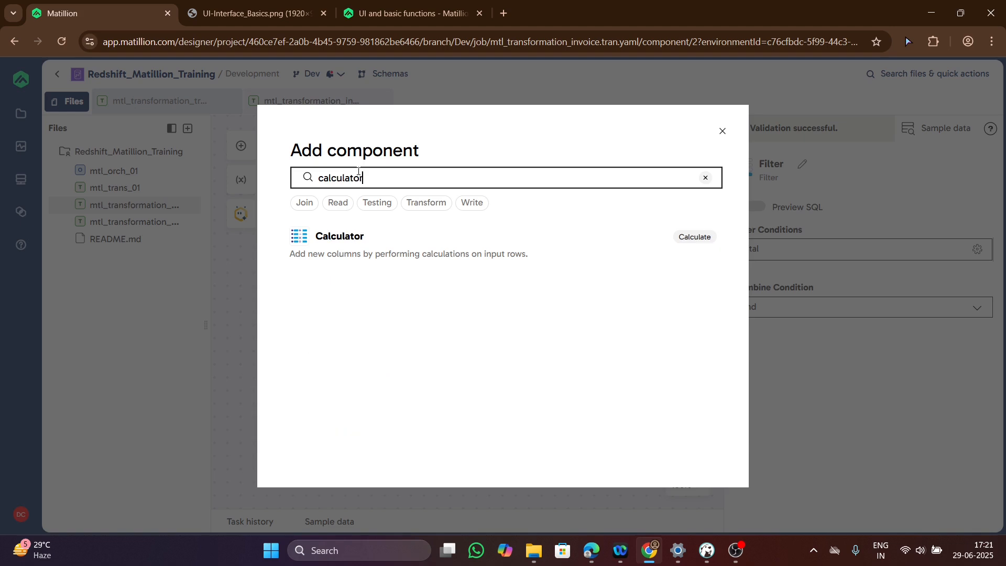
click(348, 233)
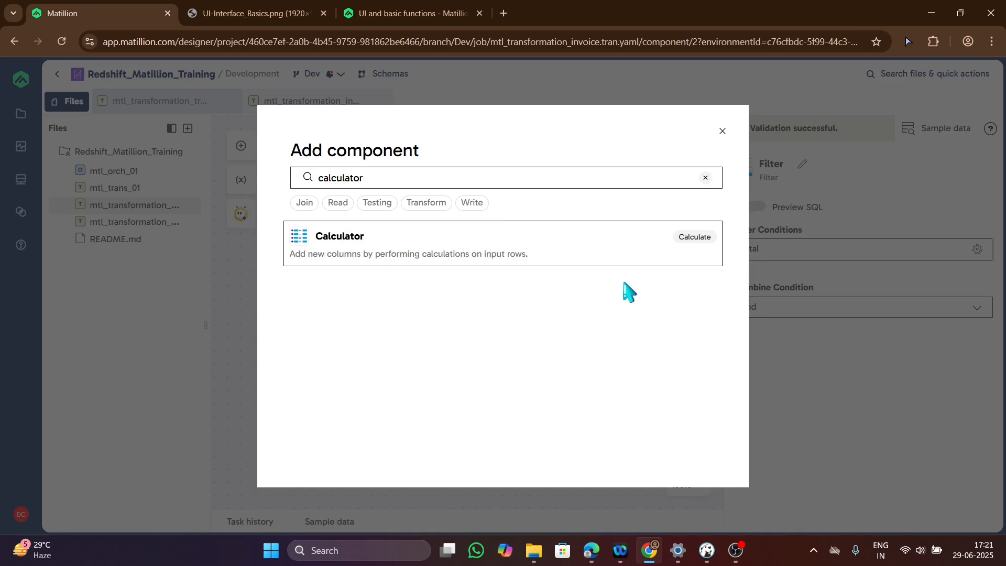
drag(516, 198, 548, 272)
click(474, 276)
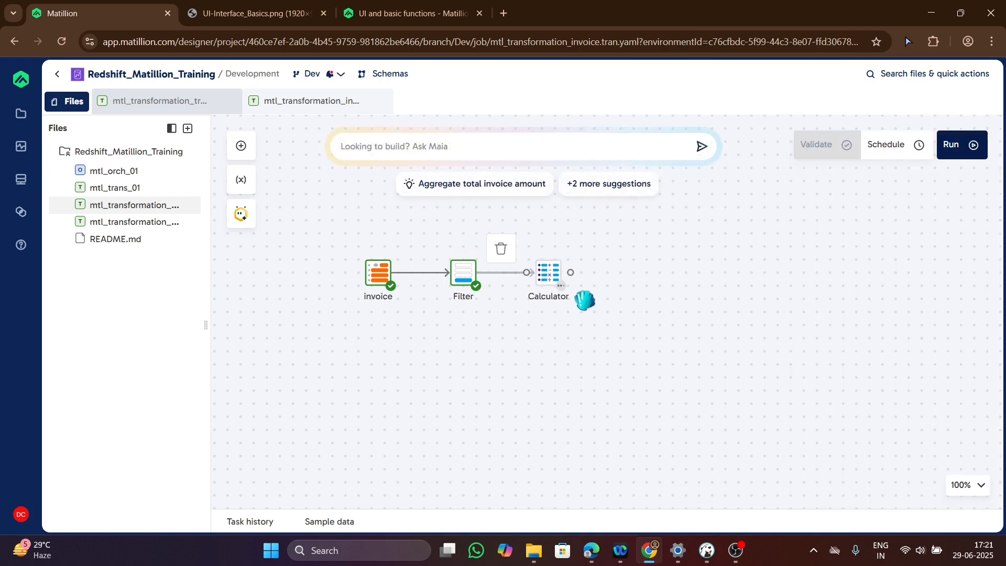
- Open the Calculator's settings and check the calculated expression in the SELECT list of Example Query 2 in DBeaver
click(556, 281)
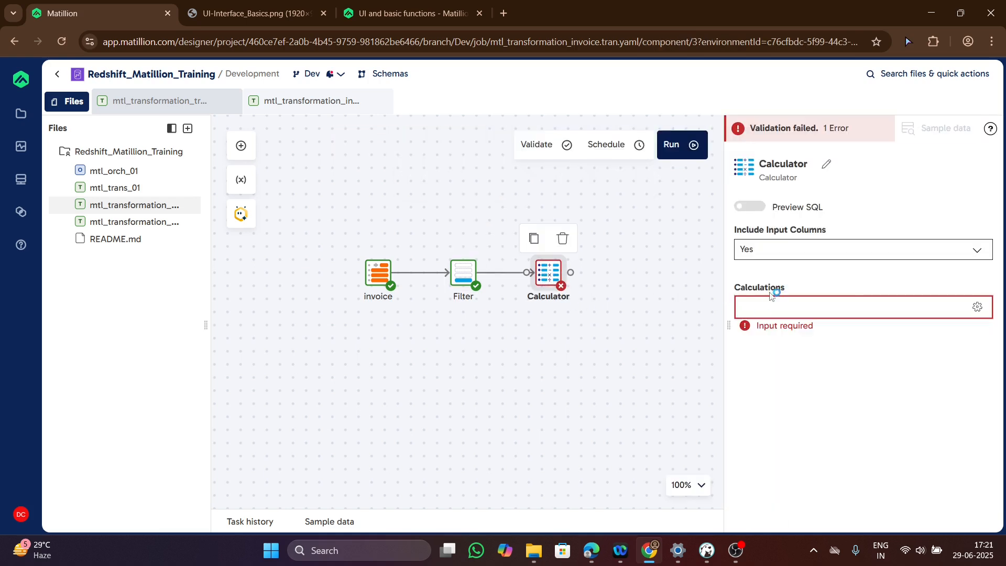
click(707, 556)
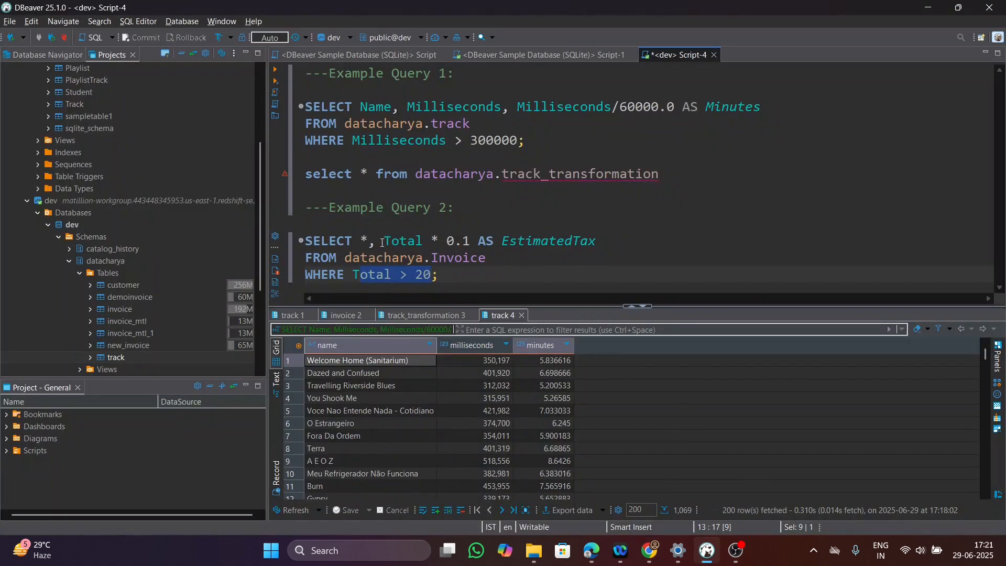
drag(385, 240, 470, 241)
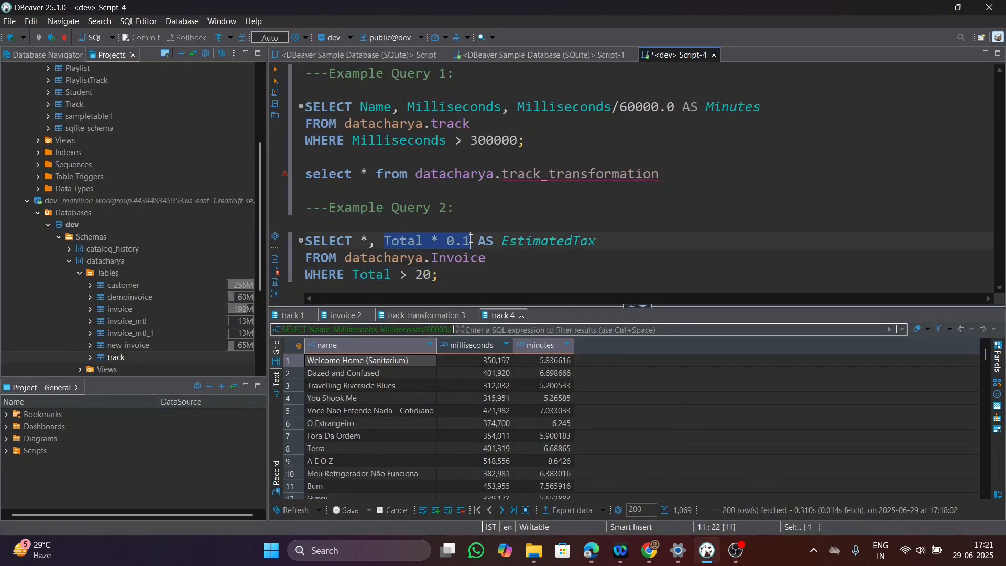
key(alt+Tab)
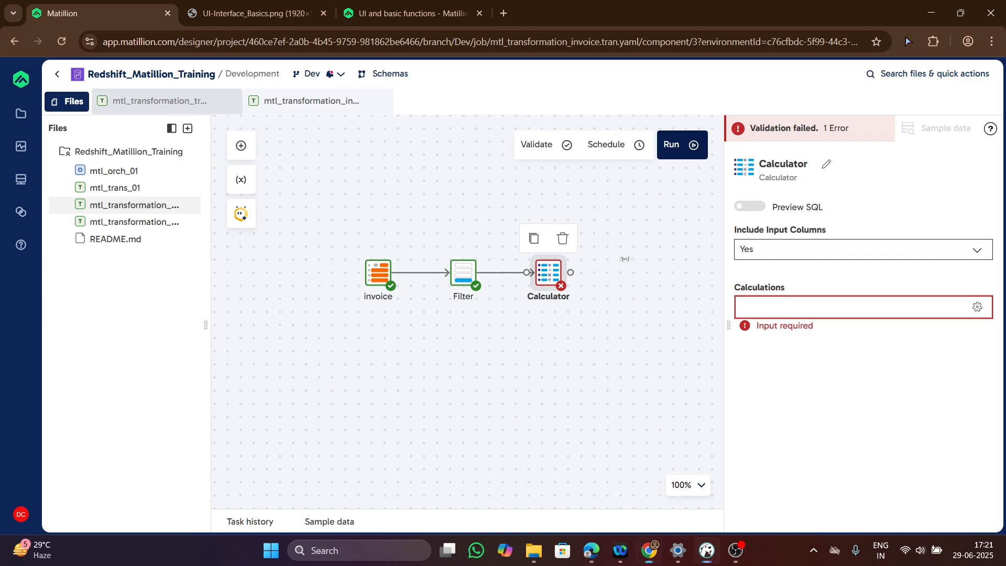
- Check the calculated column's alias in DBeaver and add a Calculator expression named EstimatedTax in Matillion
click(791, 307)
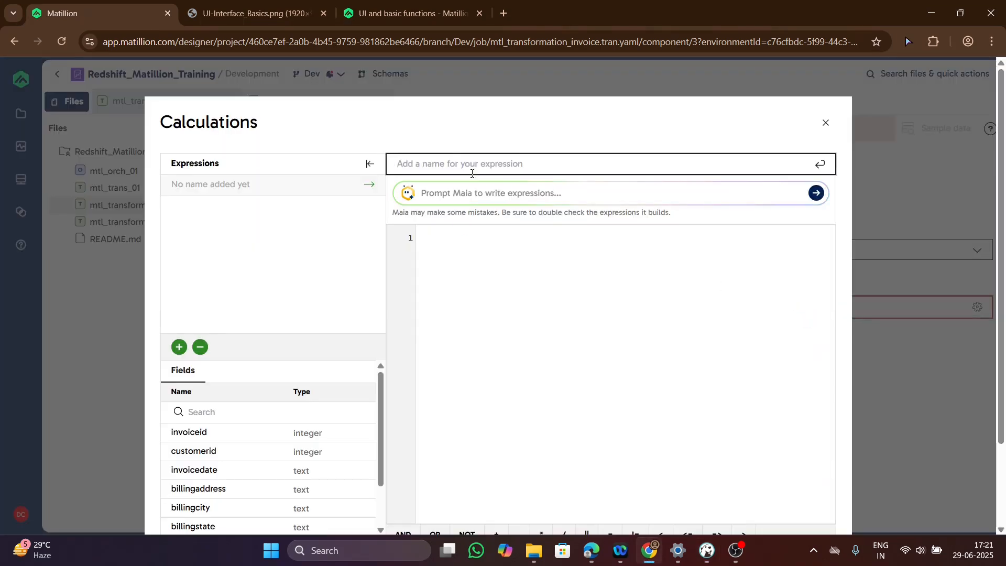
key(alt+Tab)
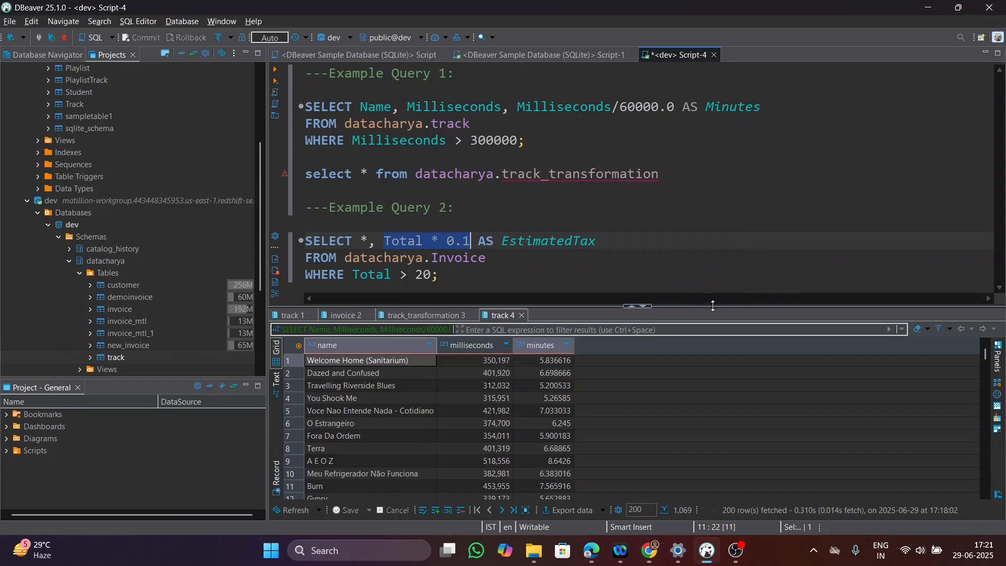
drag(594, 245, 511, 246)
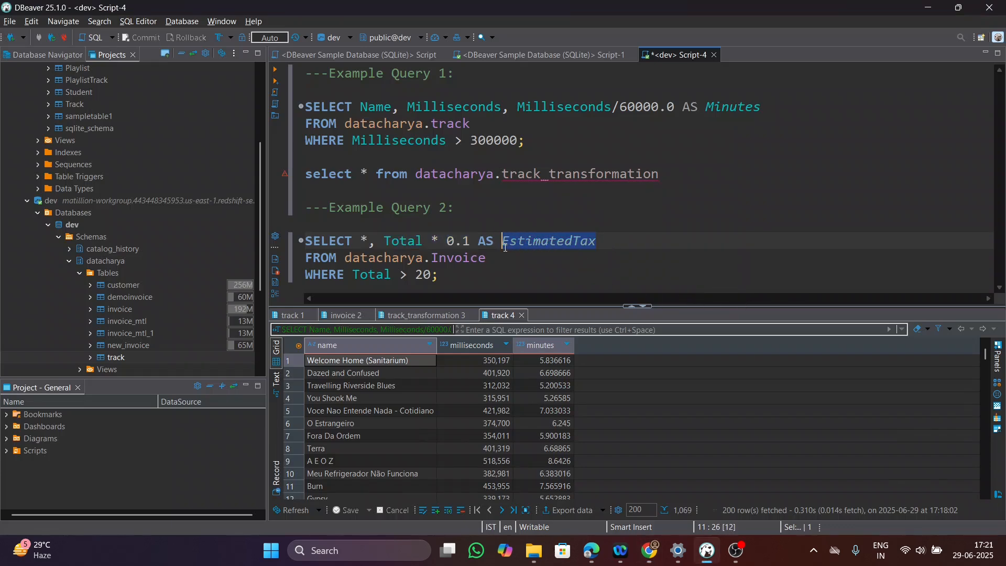
key(alt+Tab)
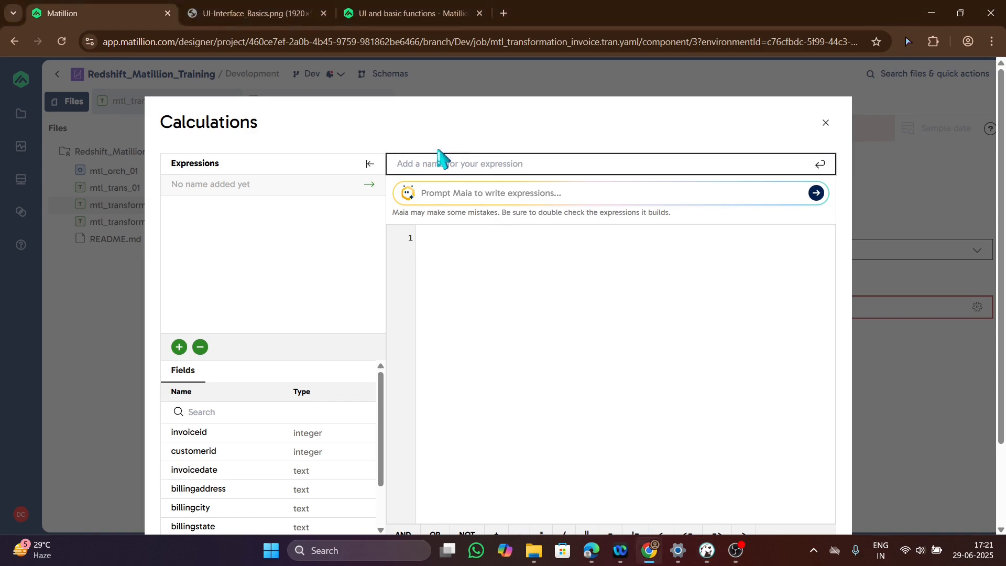
text(EstimatedTax)
key(Return)
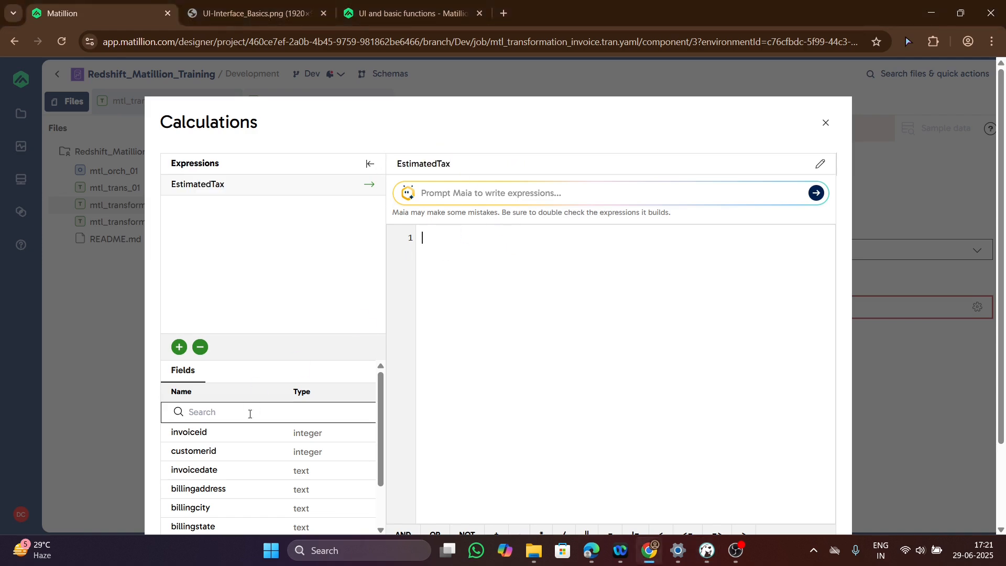
- Define the EstimatedTax expression as "total"*0.1 and save the calculations
scroll(269, 485, down, 2)
mouse_move(209, 535)
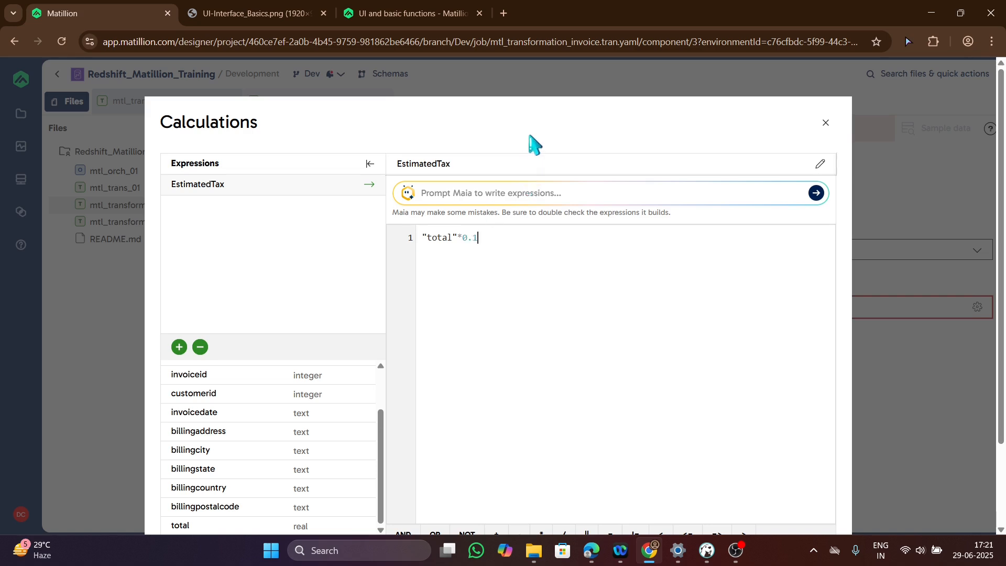
drag(1000, 427, 1000, 461)
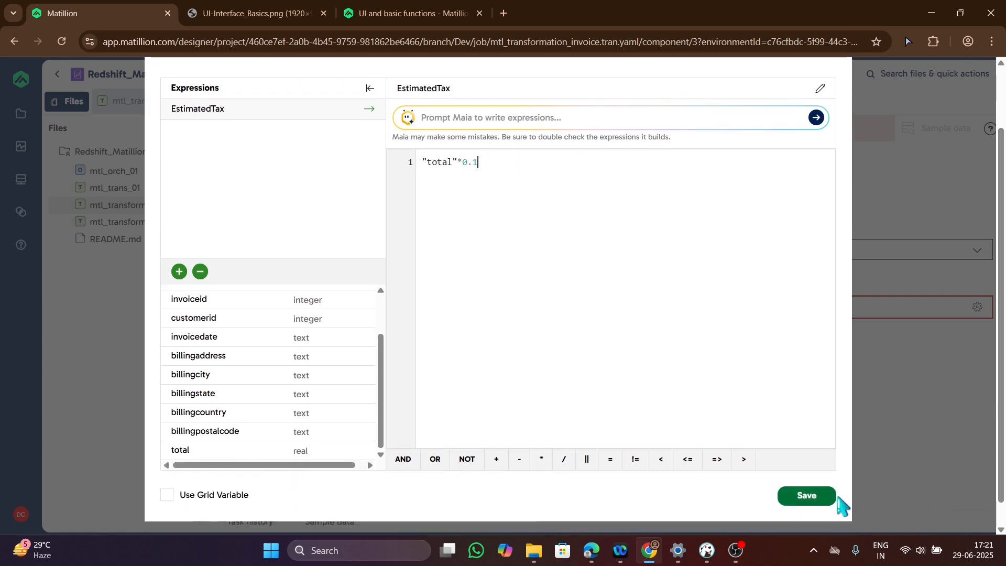
click(822, 498)
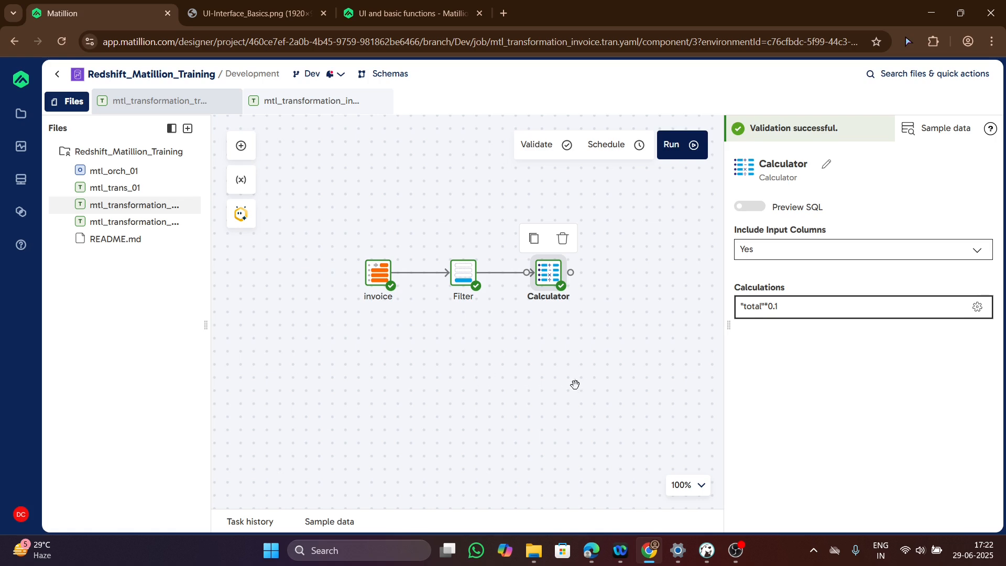
- Add a Rewrite Table component beside the Calculator and connect the Calculator output to it
click(241, 147)
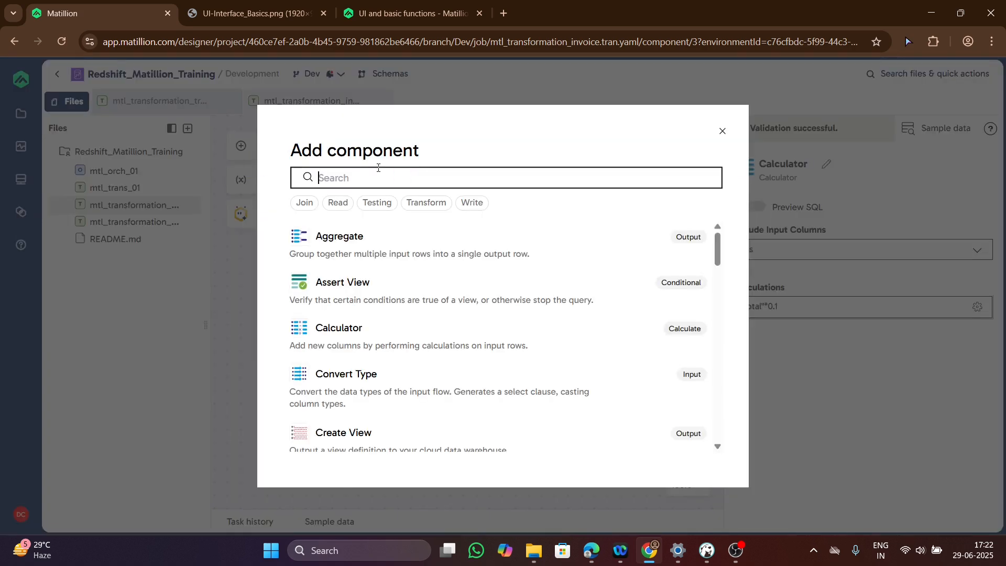
text(rewrite)
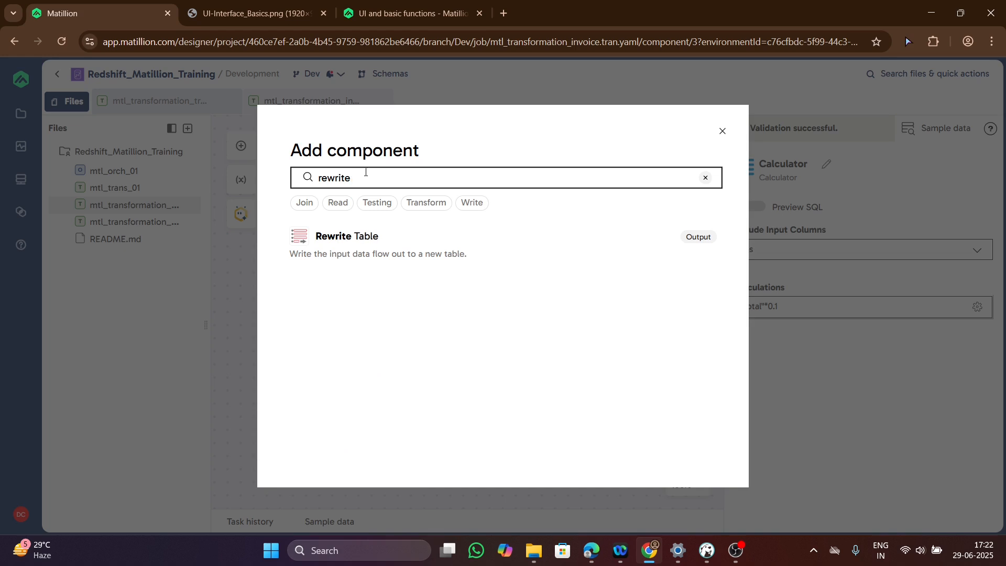
click(360, 254)
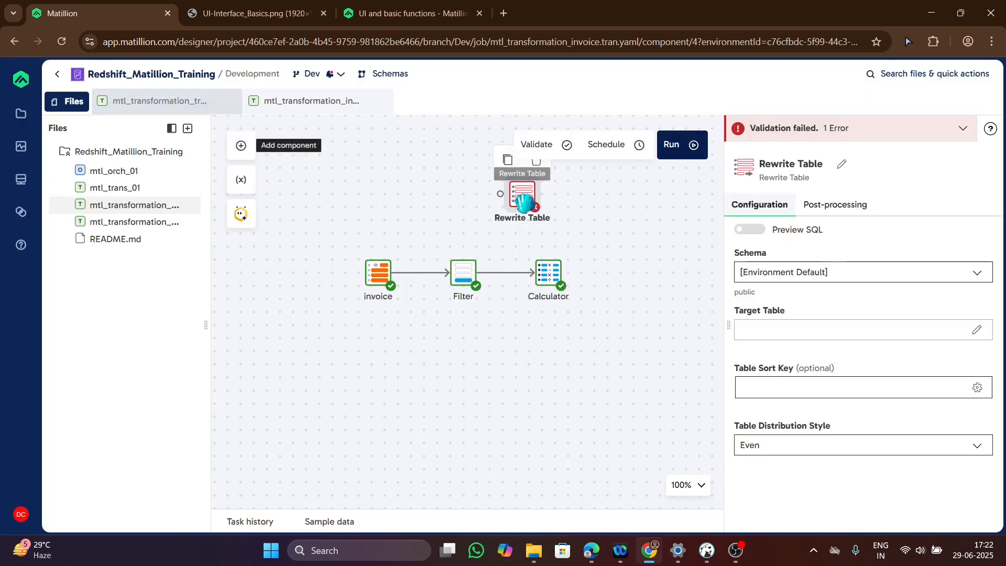
drag(523, 202, 641, 280)
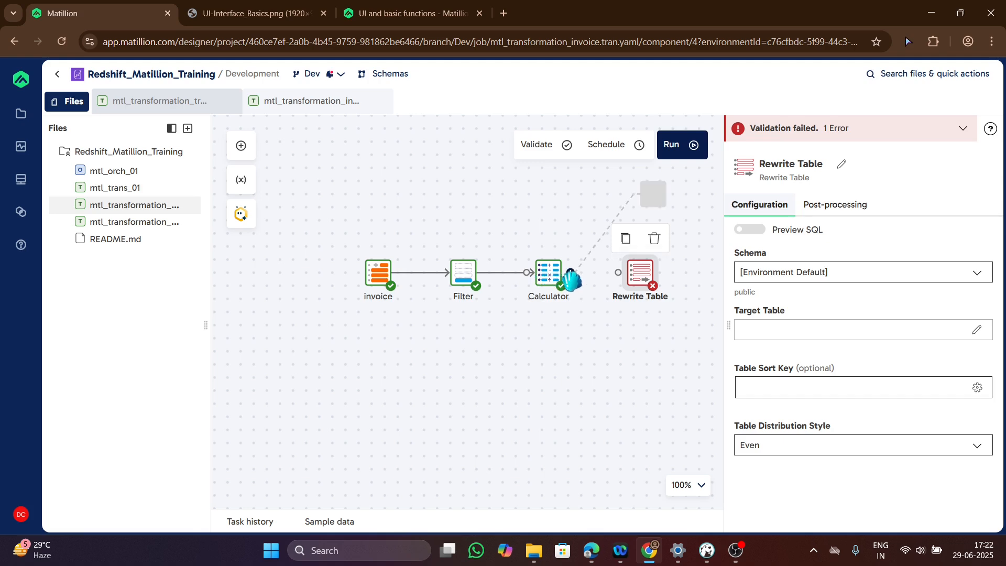
drag(570, 274, 640, 274)
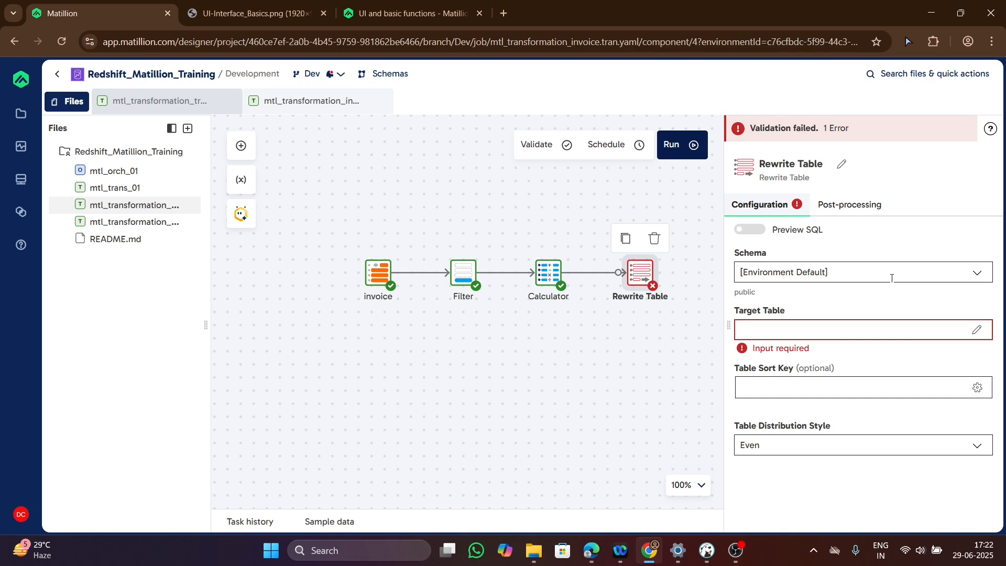
- Set the Rewrite Table's schema to datacharya
click(977, 273)
click(786, 331)
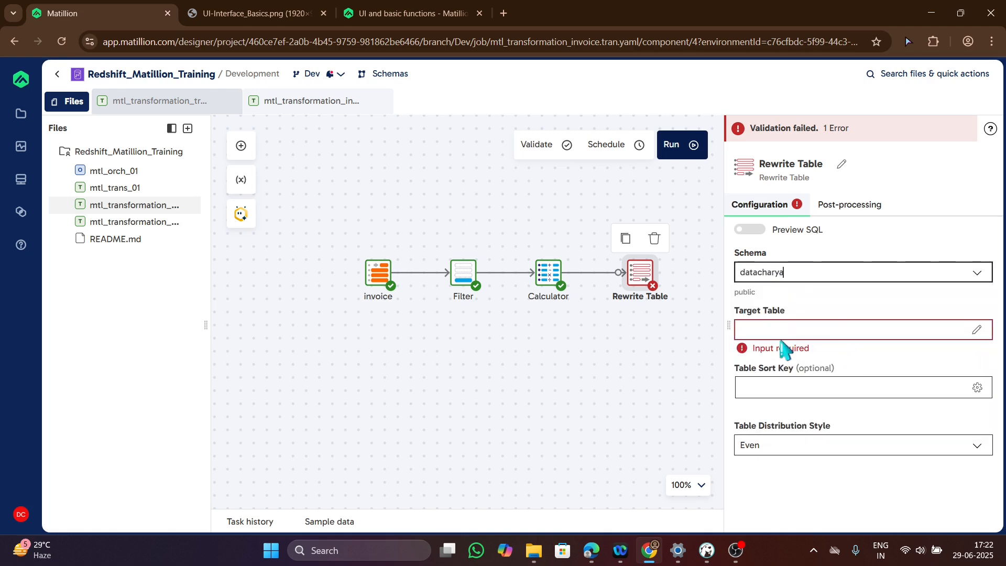
- Set the Rewrite Table's target table to invoice_transformation and run the mtl_transformation_invoice pipeline
click(778, 330)
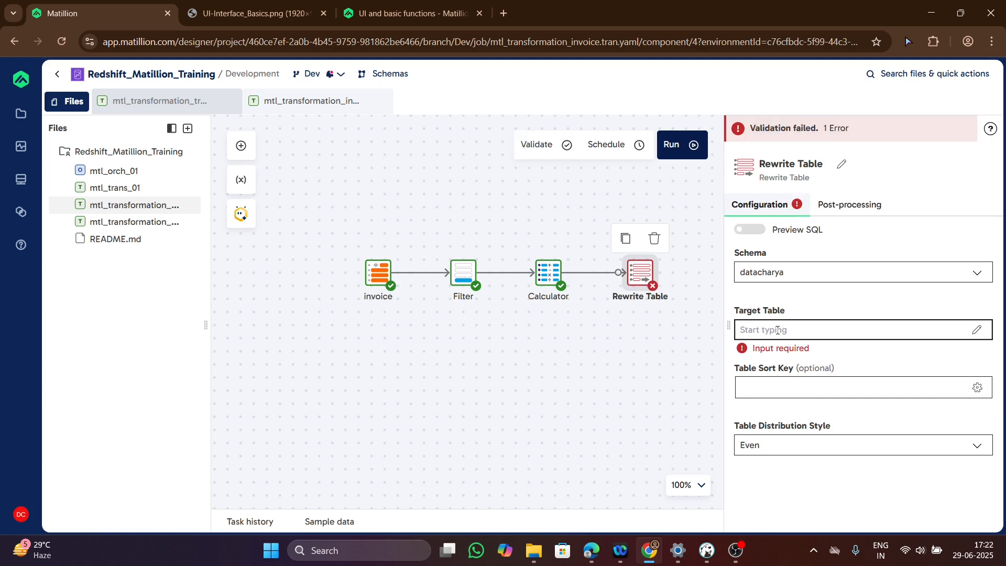
text(t)
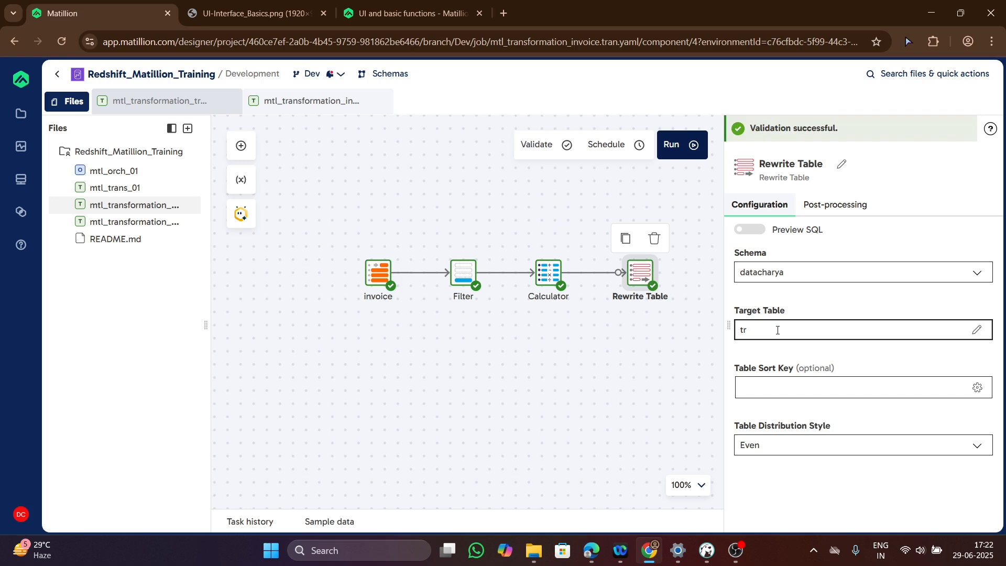
key(BackSpace)
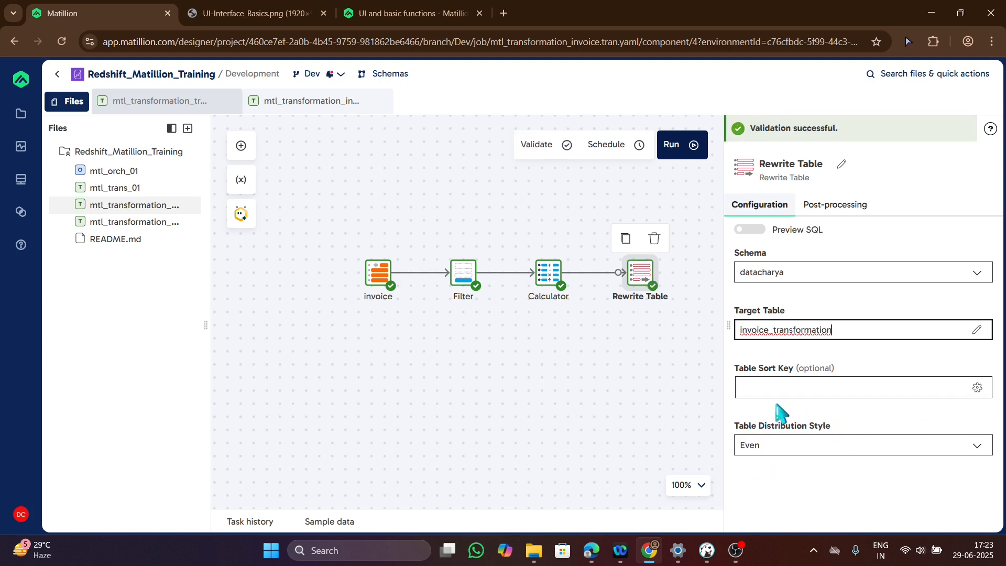
click(689, 411)
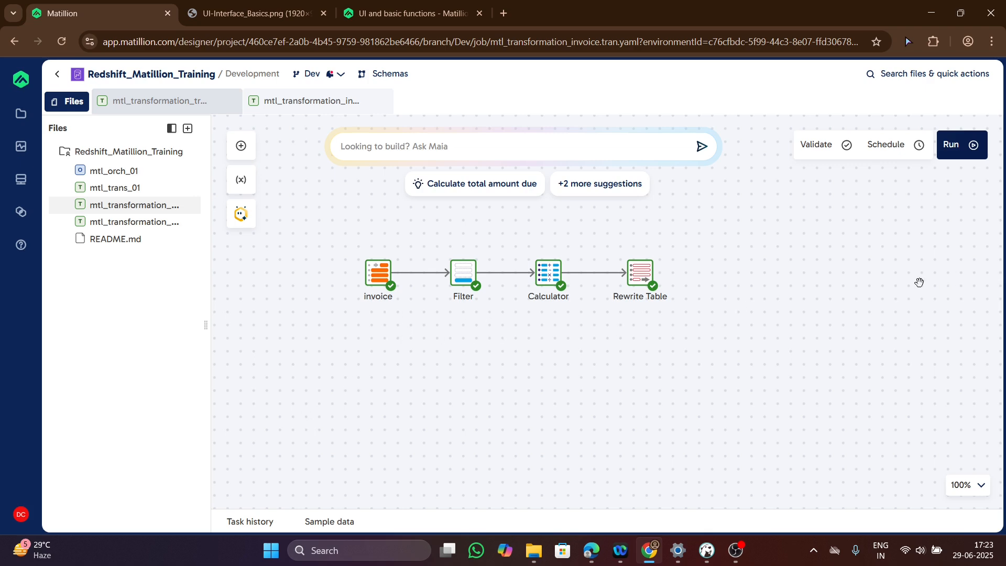
click(958, 148)
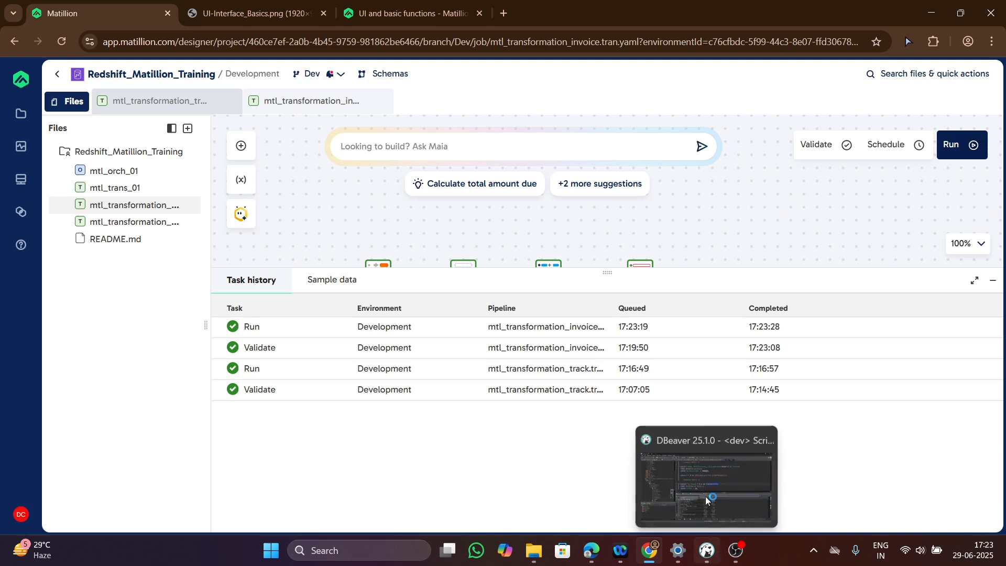
- Put away the task history and check the Rewrite Table's target table name
click(974, 281)
click(643, 277)
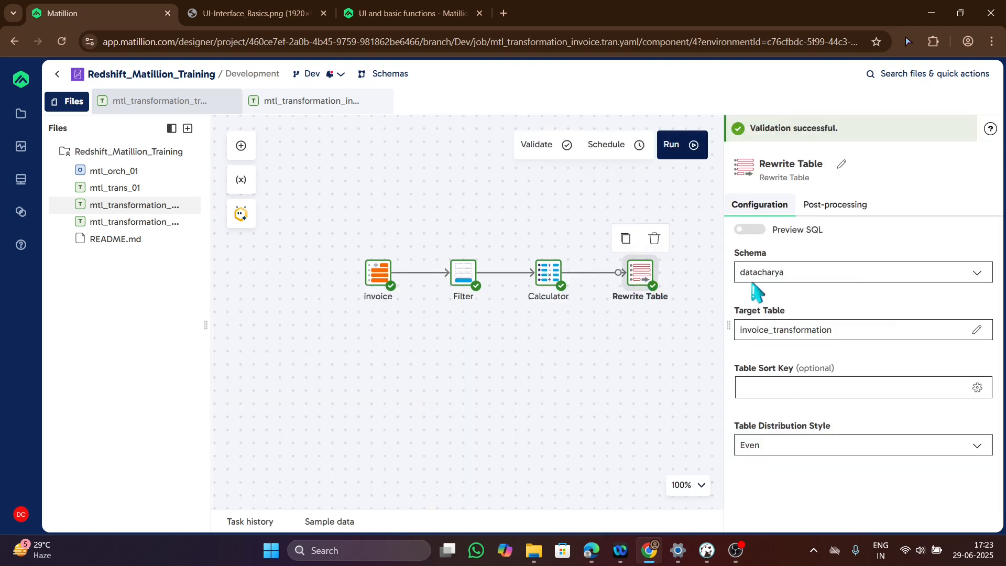
double_click(838, 330)
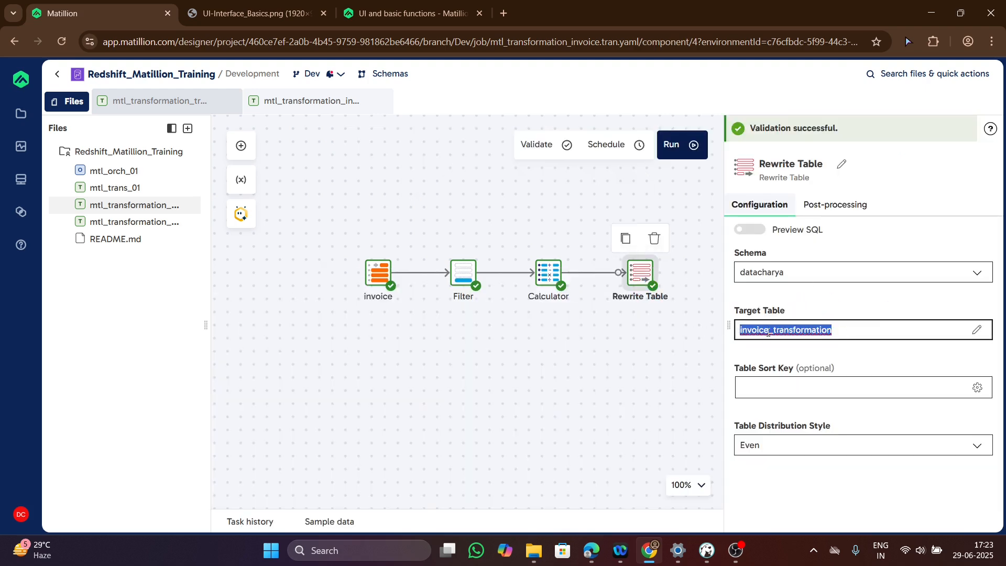
click(552, 372)
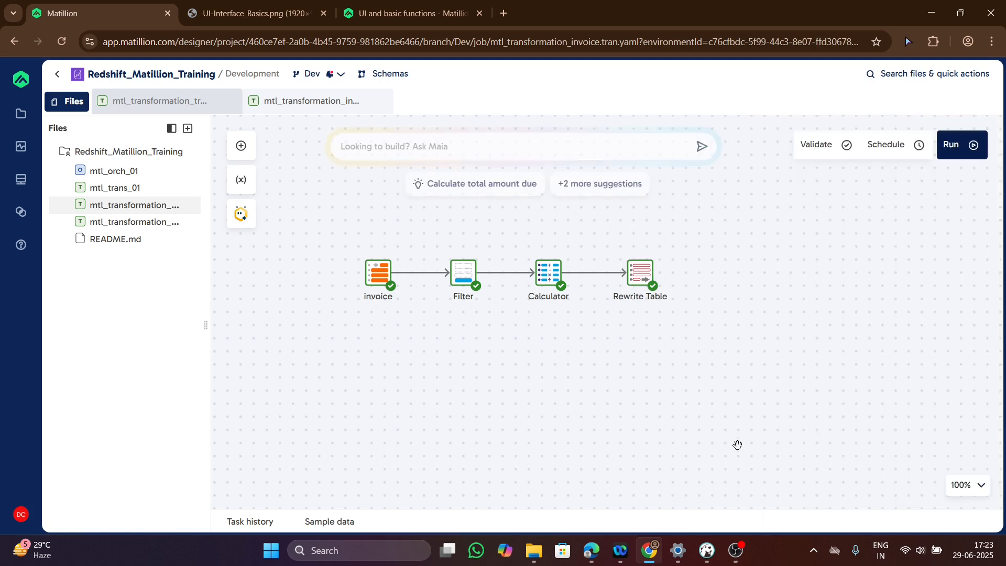
- Switch to DBeaver and add the query "select * from datacharya.invoice_transformation" below the track_transformation query
click(711, 555)
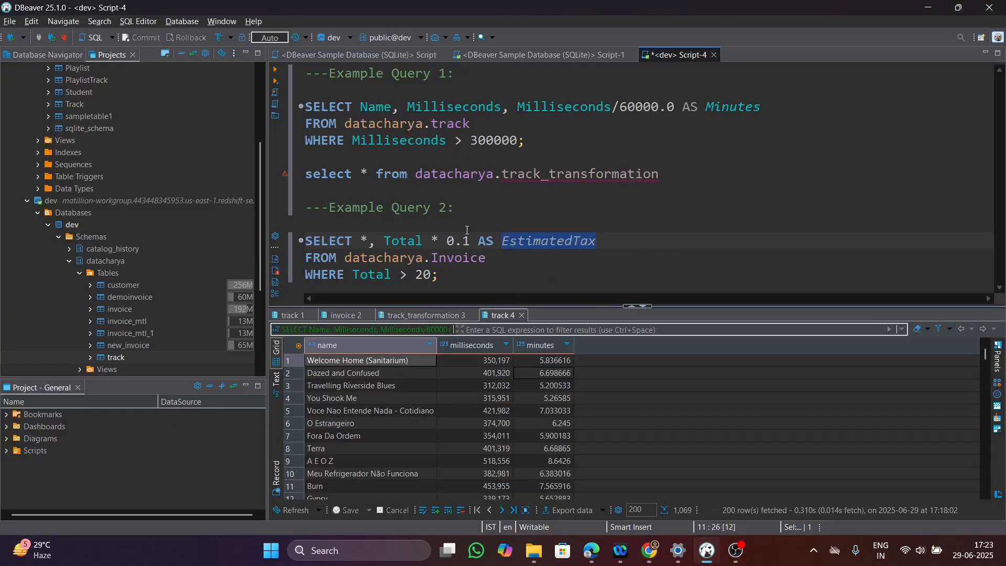
click(681, 179)
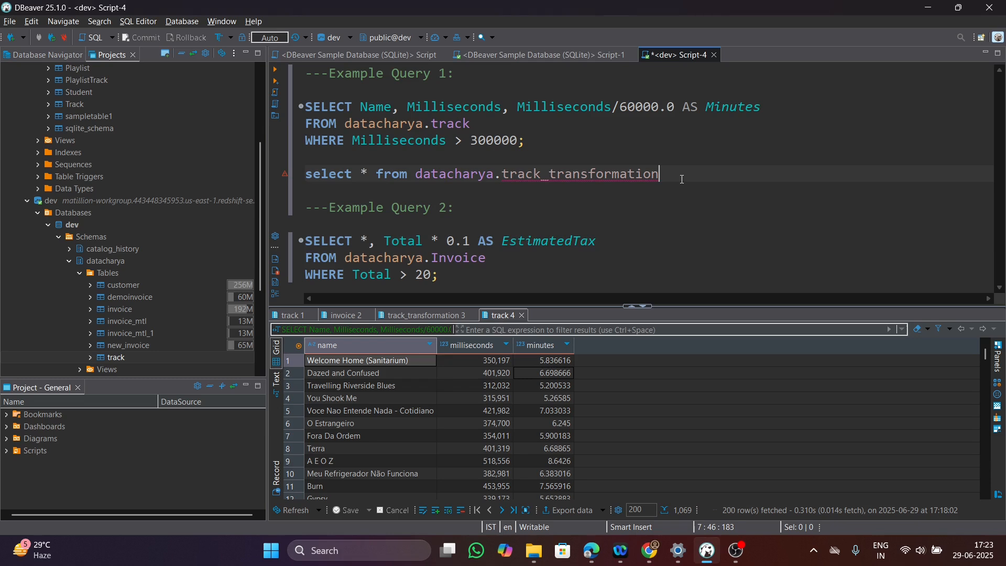
key(Return)
text(Sele)
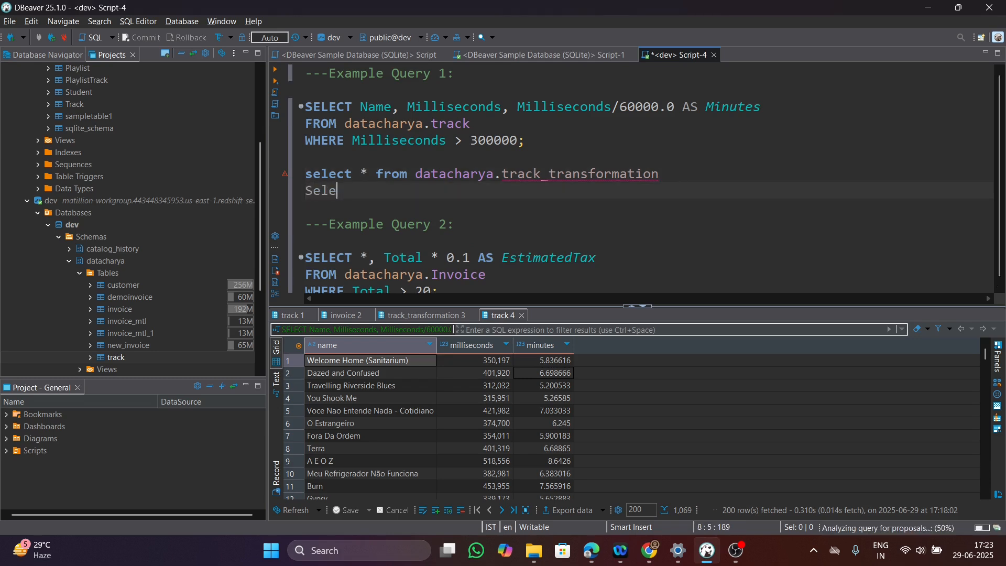
text(ct * from)
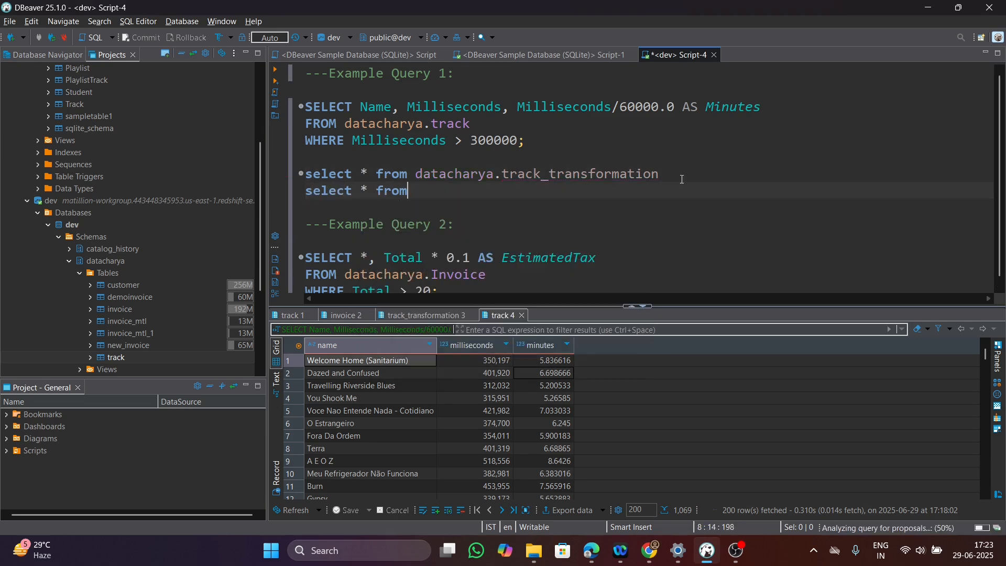
text( datachar)
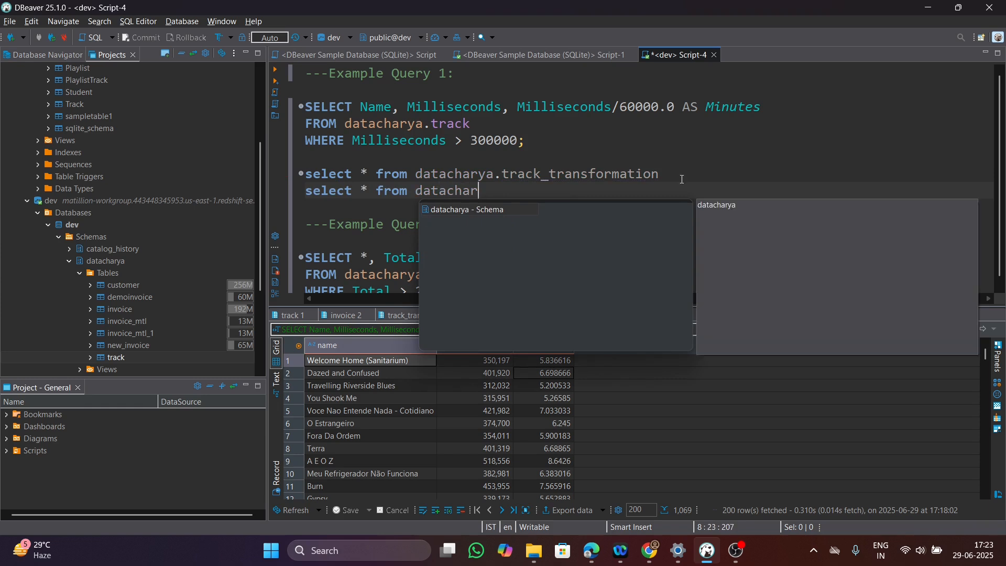
text(ya.invoice)
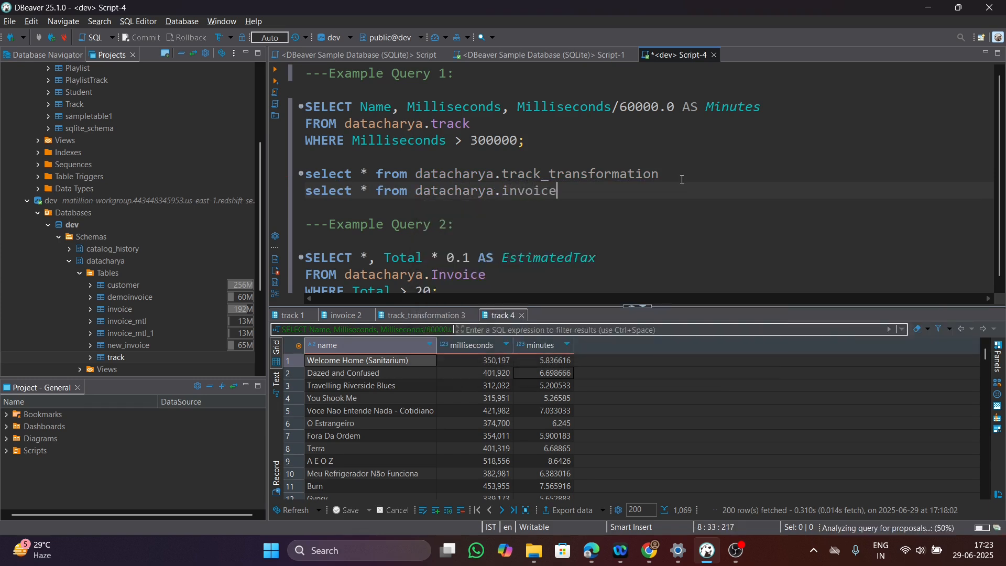
text(_transformation)
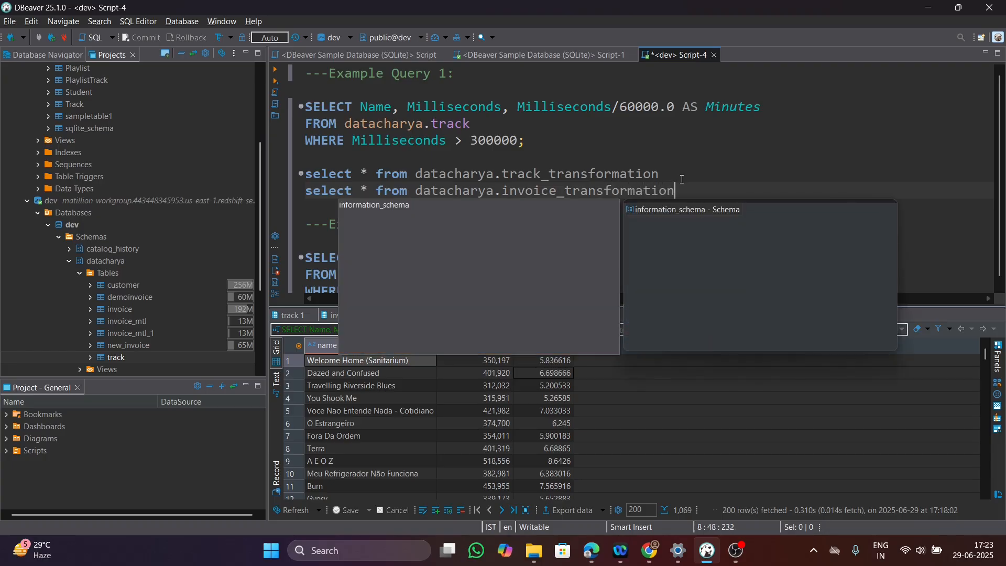
click(682, 179)
- Run only the invoice_transformation query and examine the estimatedtax column in its result
drag(682, 192, 305, 191)
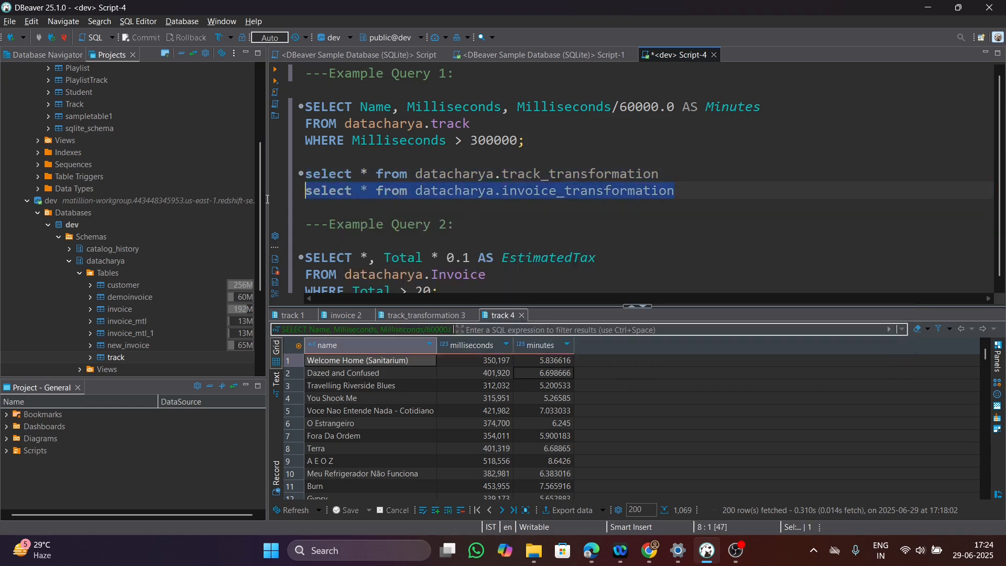
click(275, 81)
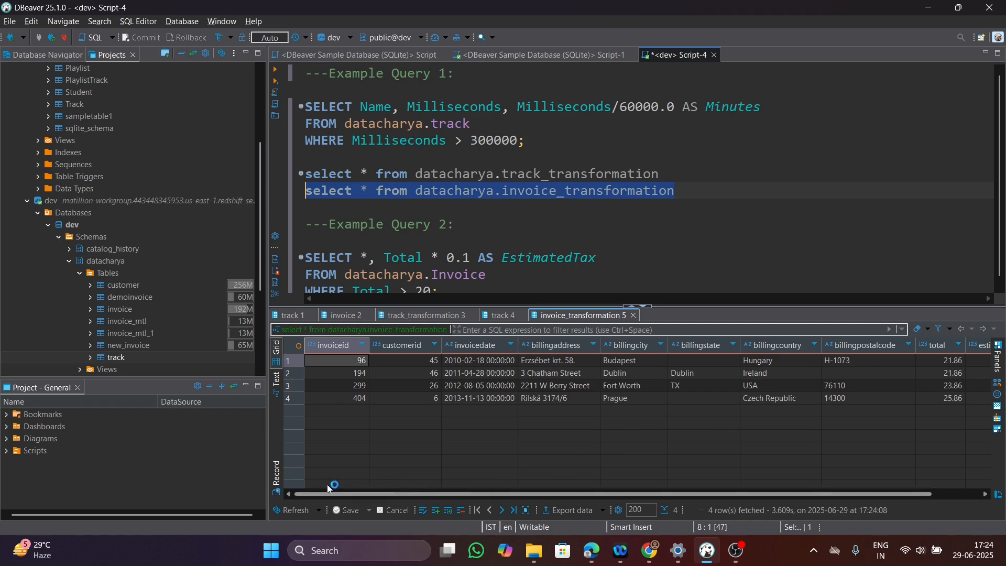
drag(350, 497, 529, 499)
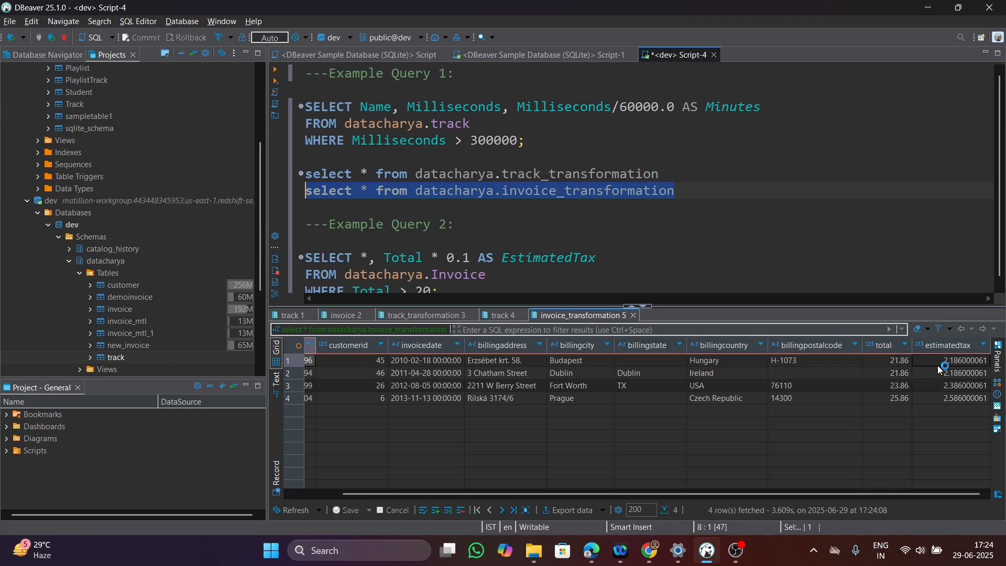
click(974, 388)
click(962, 361)
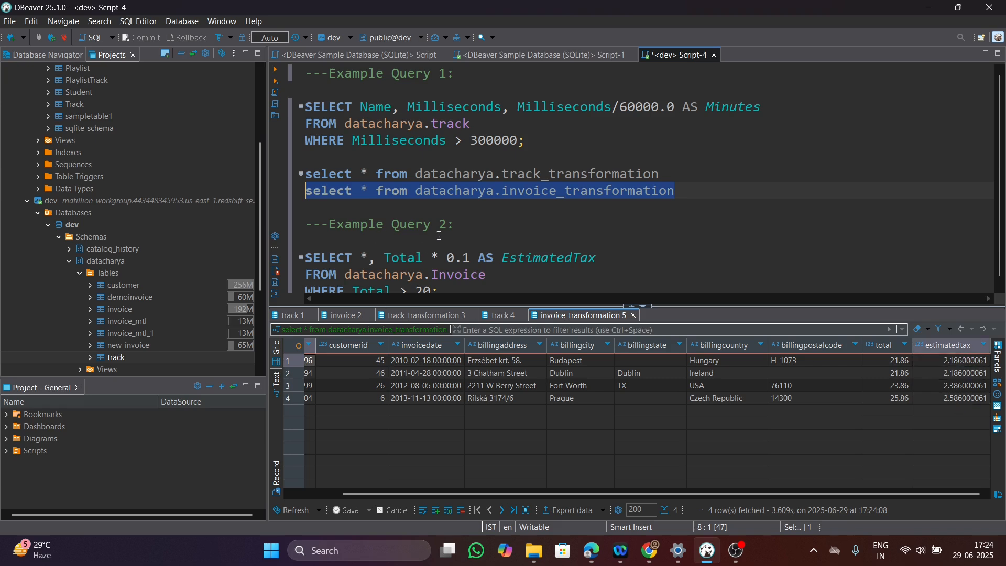
- Add blank lines after Example Query 2 and run only its SELECT statement on datacharya.Invoice
scroll(416, 237, down, 1)
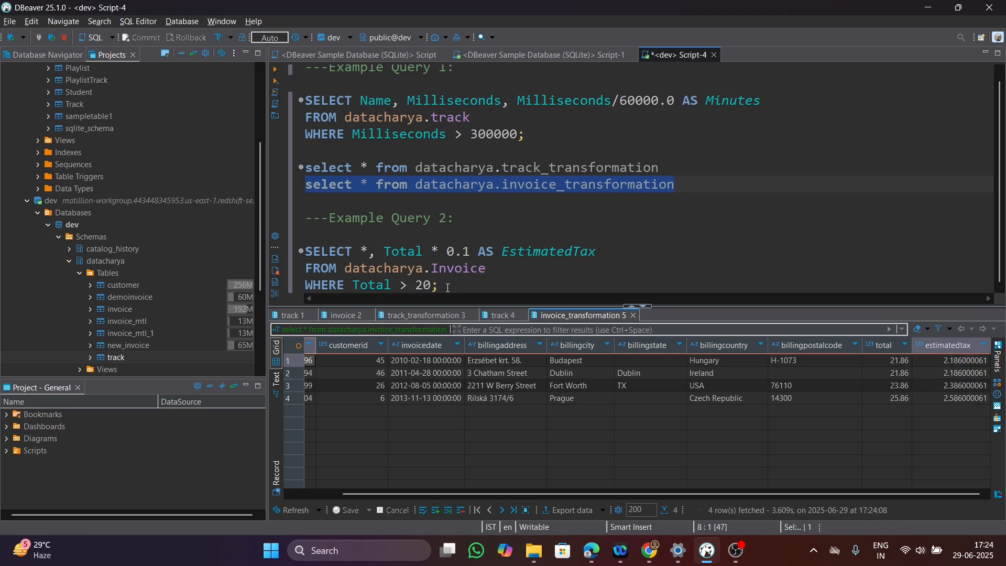
drag(448, 287, 305, 249)
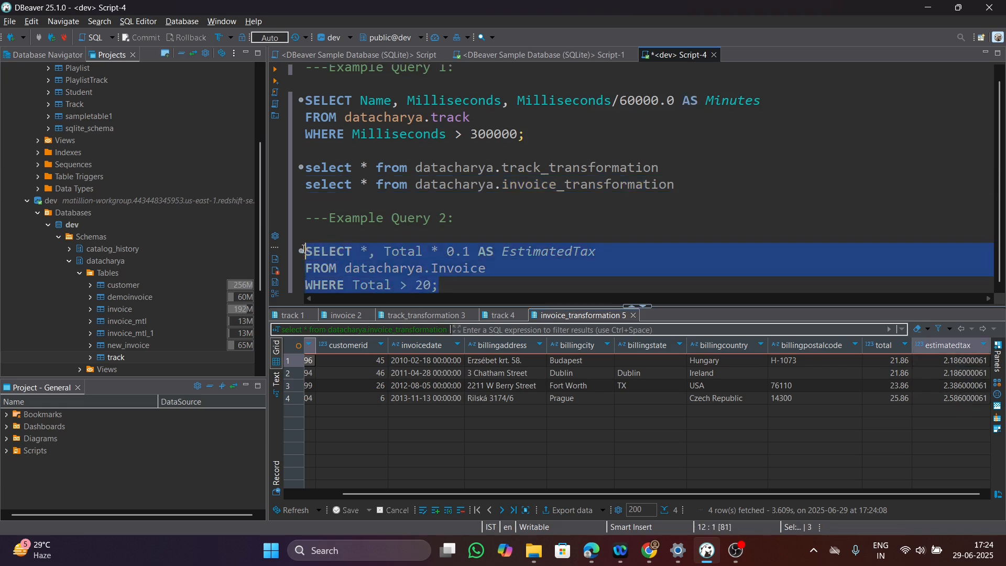
click(447, 289)
key(Return)
key(Return)
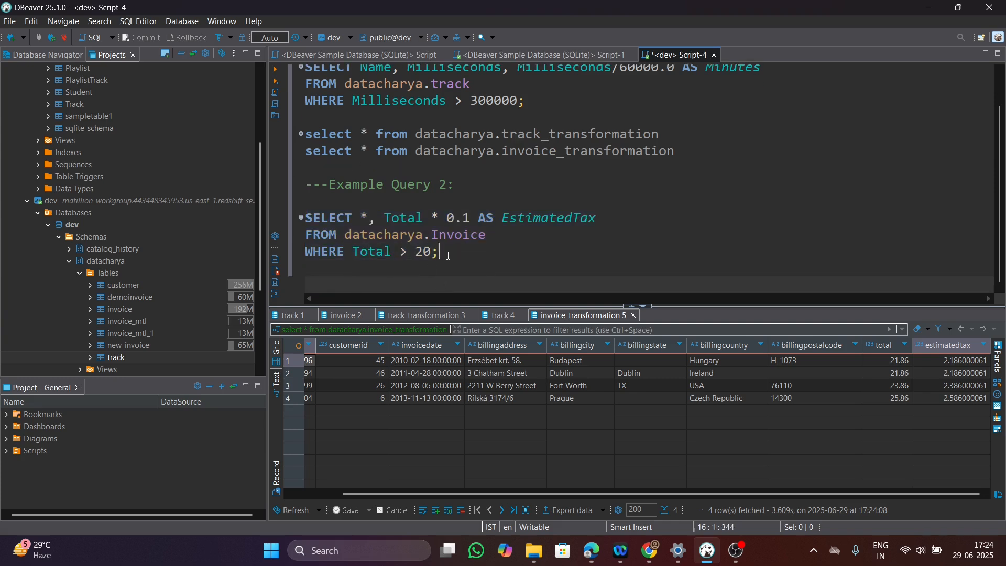
drag(448, 256, 305, 218)
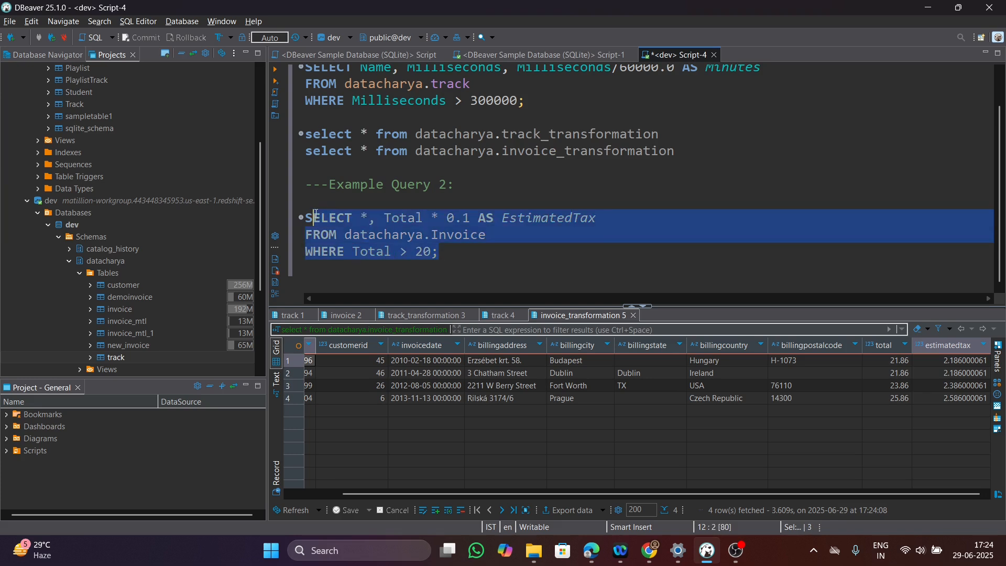
click(278, 84)
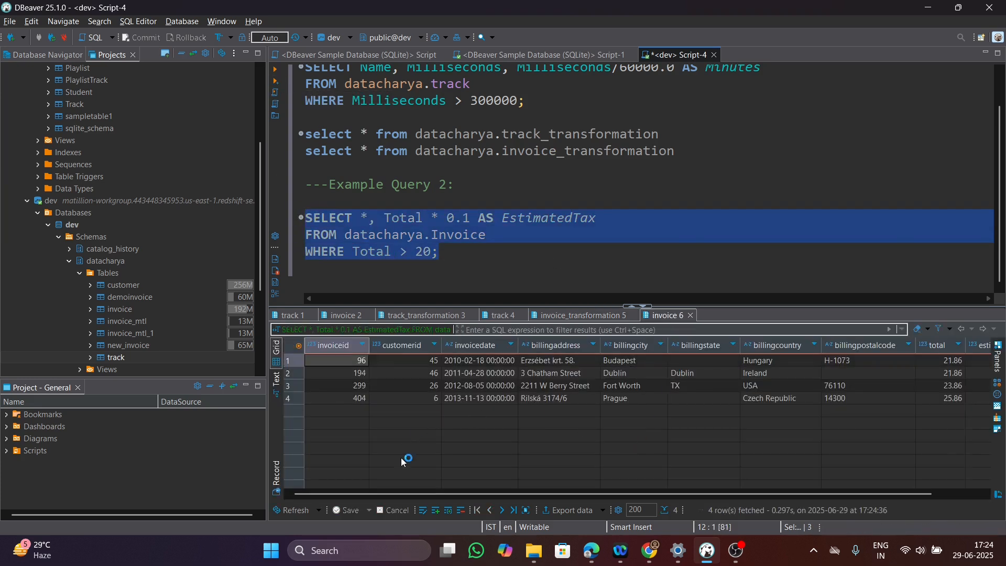
- Review all columns of the Example Query 2 result and compare them with the invoice_transformation result
drag(405, 494, 747, 497)
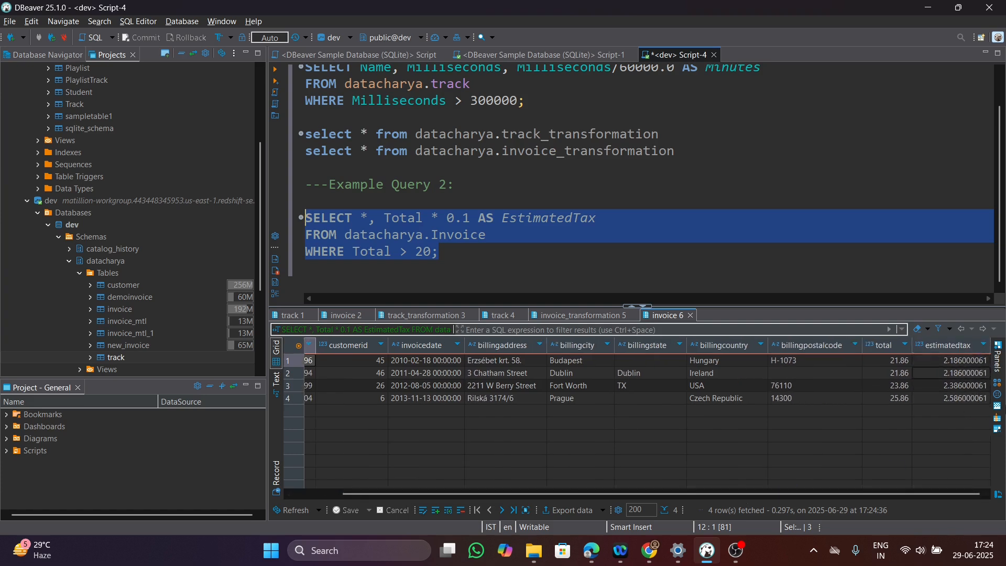
drag(843, 494, 794, 494)
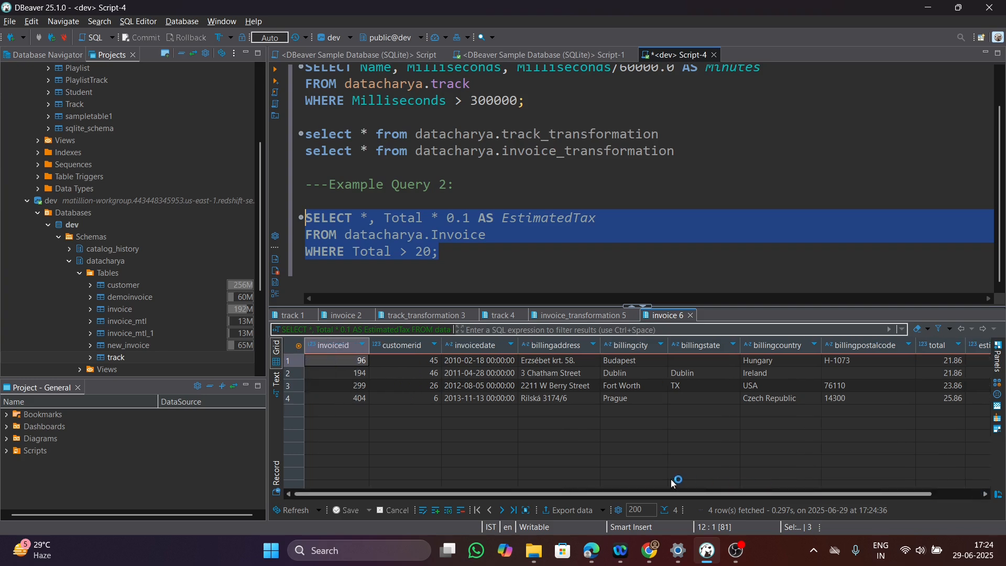
click(563, 315)
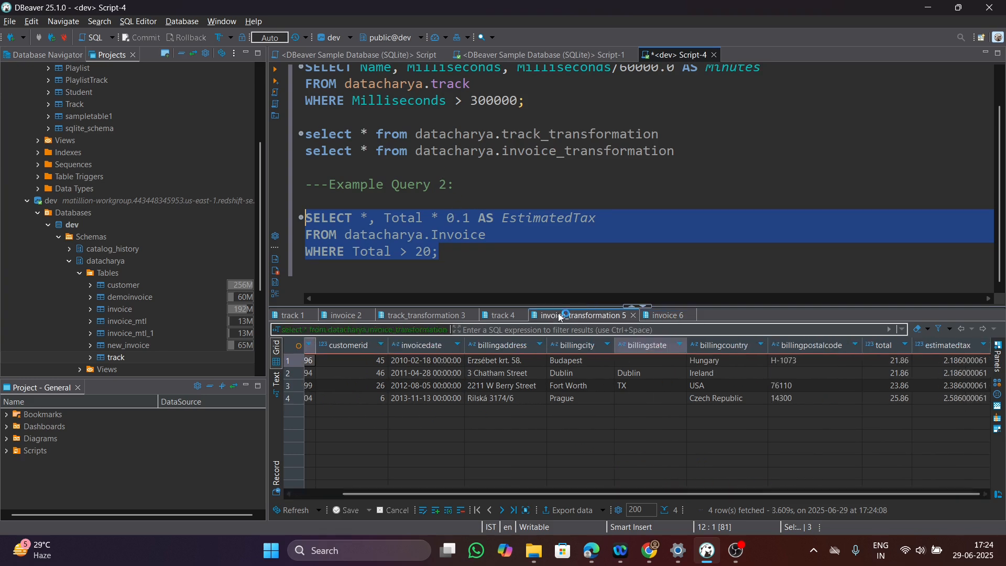